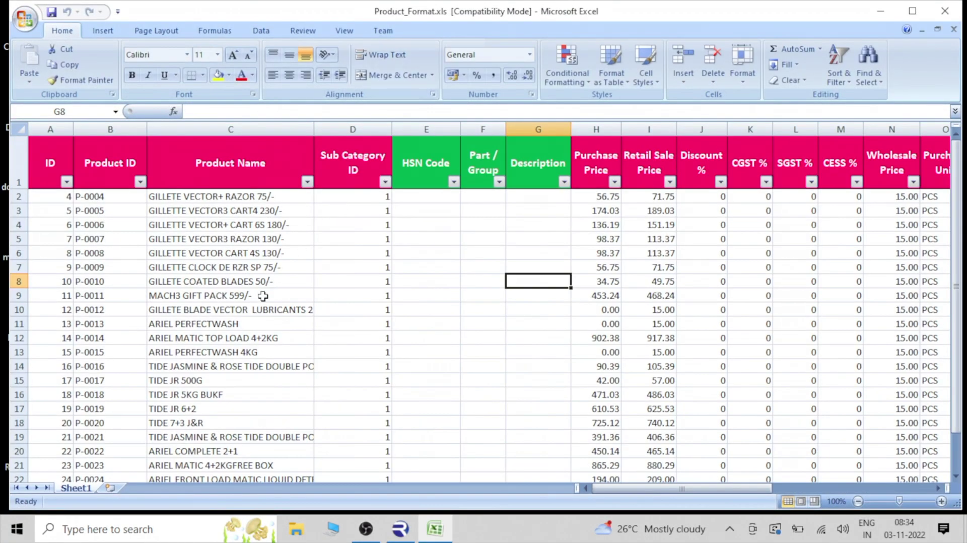
- Switch to Raintech POS and check the product already listed in the Products Import/Export window, closing it when finished
scroll(263, 296, "down", 10)
scroll(262, 296, "up", 10)
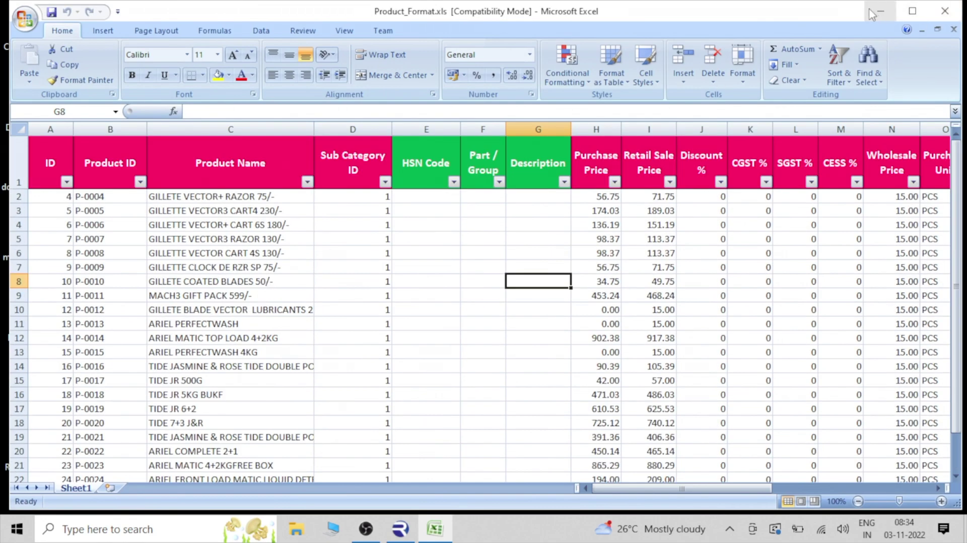
left_click(881, 16)
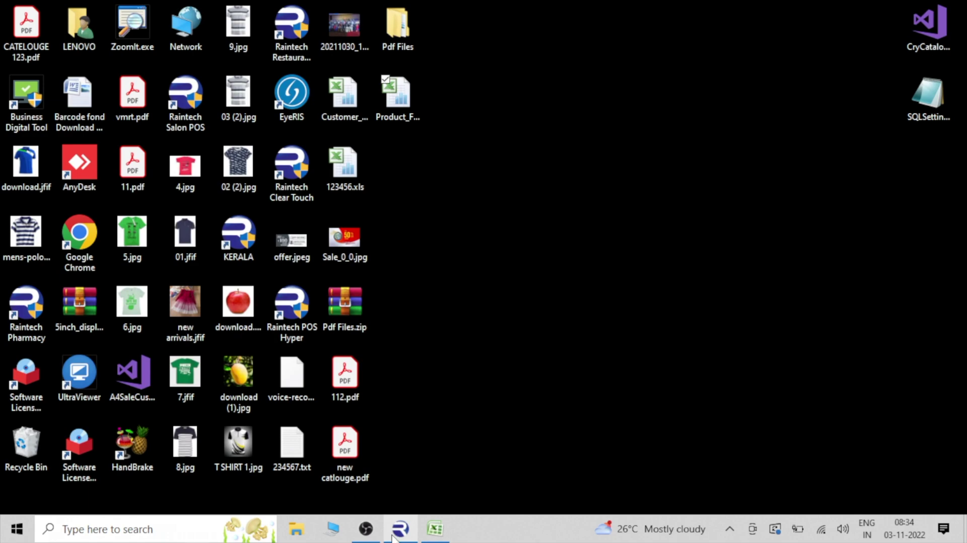
left_click(400, 528)
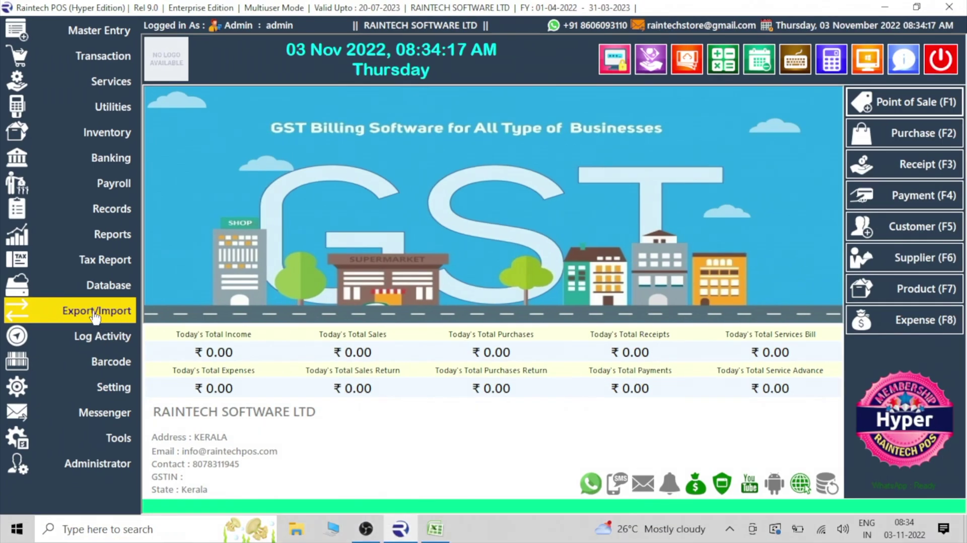
left_click(181, 321)
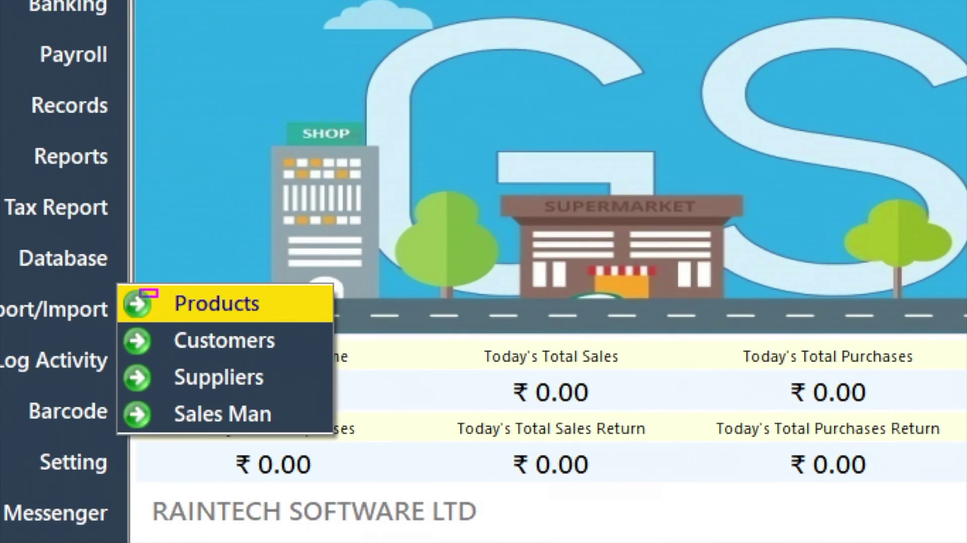
left_click(157, 310)
left_click(132, 316)
left_click(169, 309)
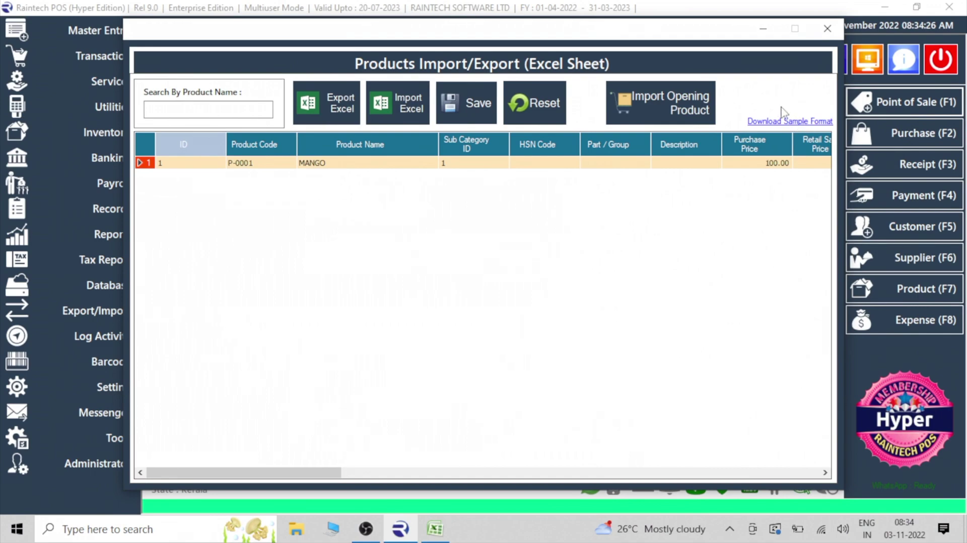
left_click(825, 30)
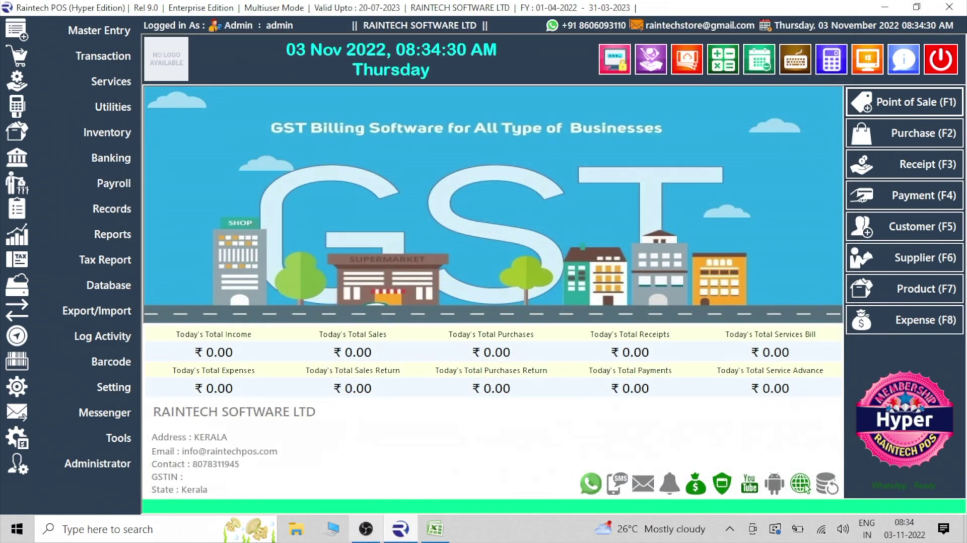
- Switch to the Product_Format.xls sheet in Excel and inspect the first entries of the ID and Product ID columns
left_click(435, 529)
left_click(247, 352)
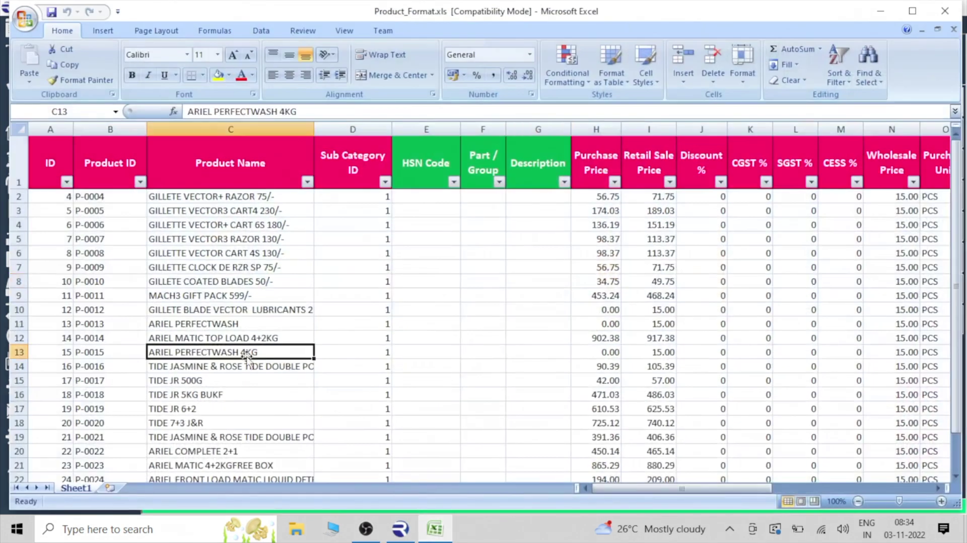
left_click_drag(56, 199, 59, 270)
left_click(84, 249)
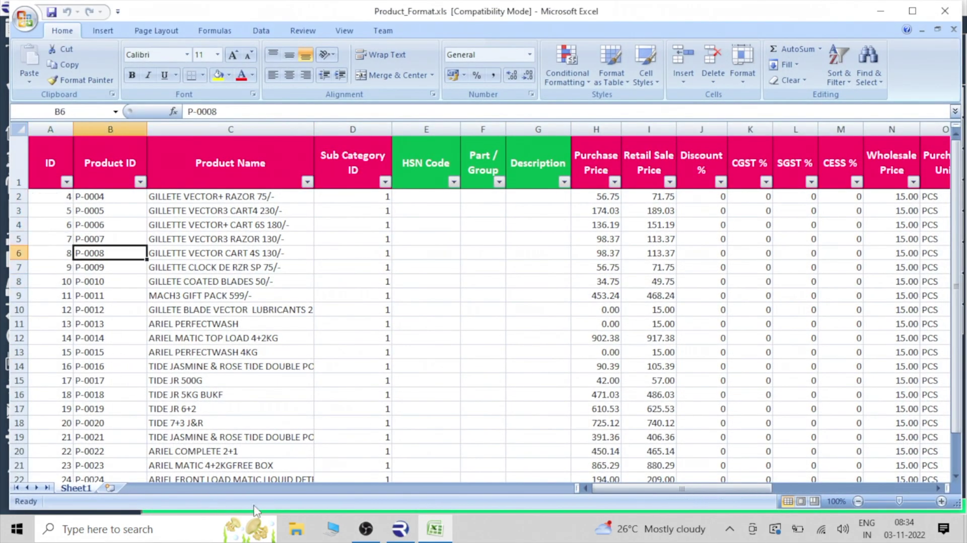
- Return to Raintech POS and recheck the last used ID and product code in the product import/export list
left_click(401, 529)
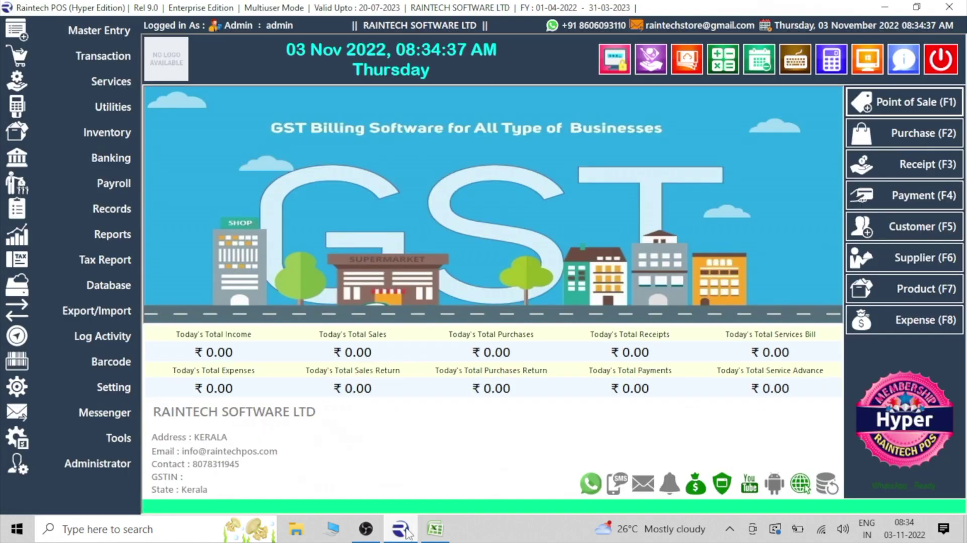
left_click(121, 312)
left_click(151, 312)
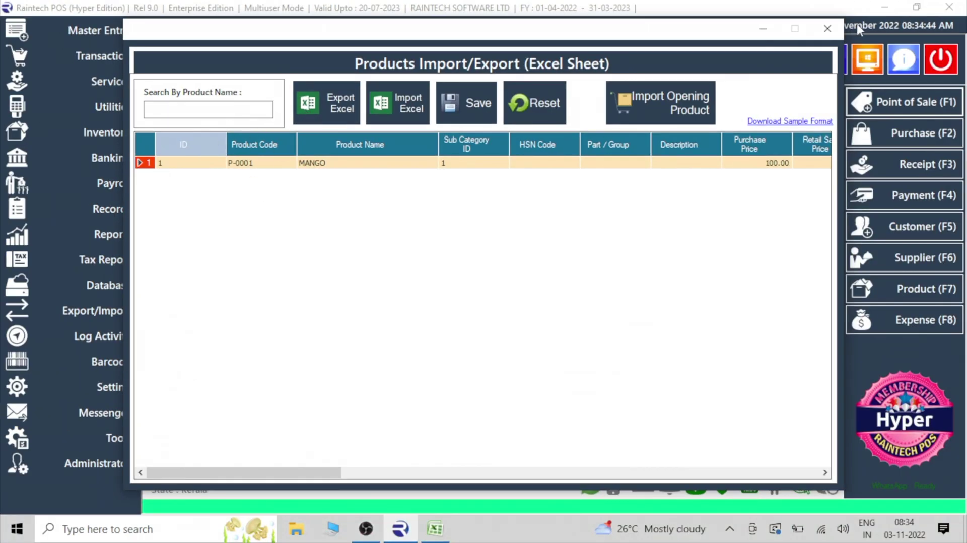
left_click(837, 33)
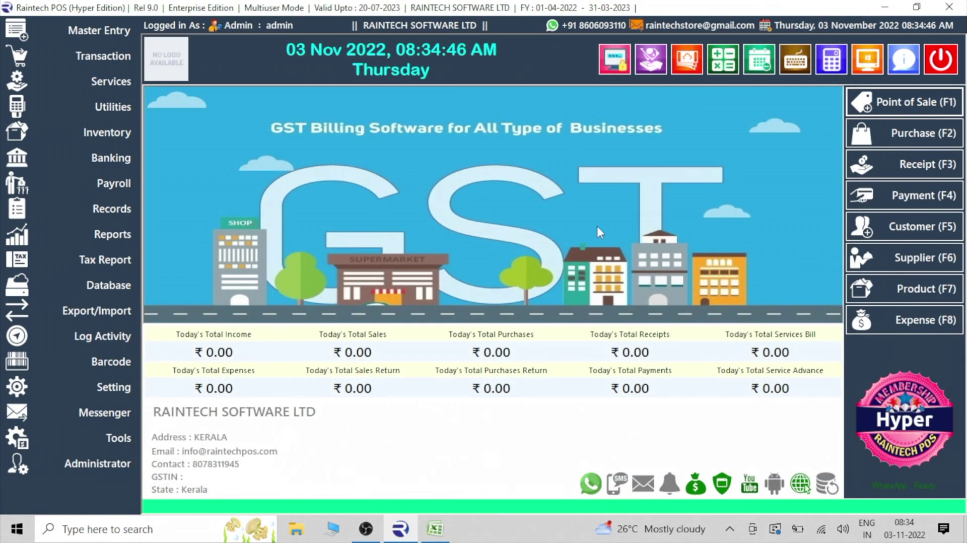
- In the Excel product sheet, enter the IDs 2, 3, 4 and 5 in cells A2 to A5
left_click(432, 529)
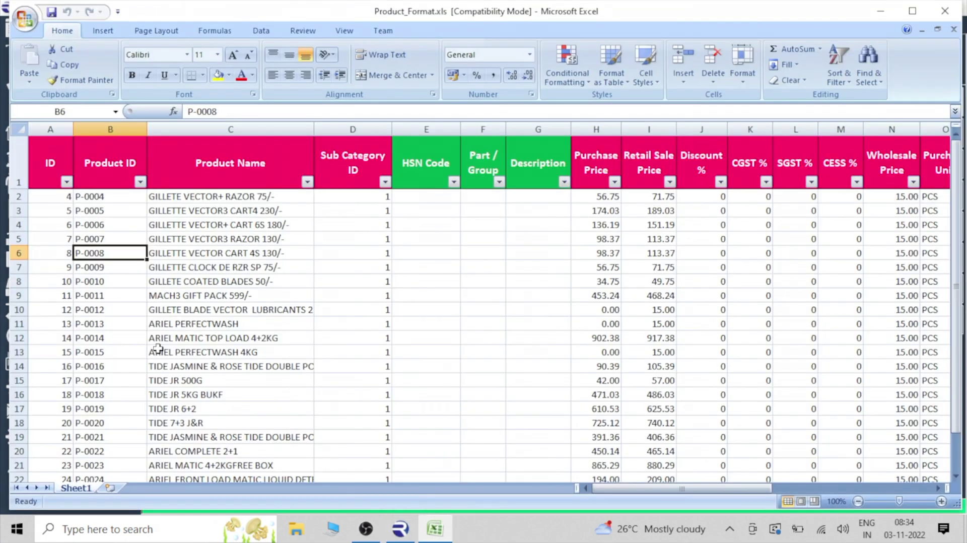
left_click(61, 198)
type("2")
key("Return")
type("3")
key("Return")
type("4")
key("Return")
type("5")
key("Return")
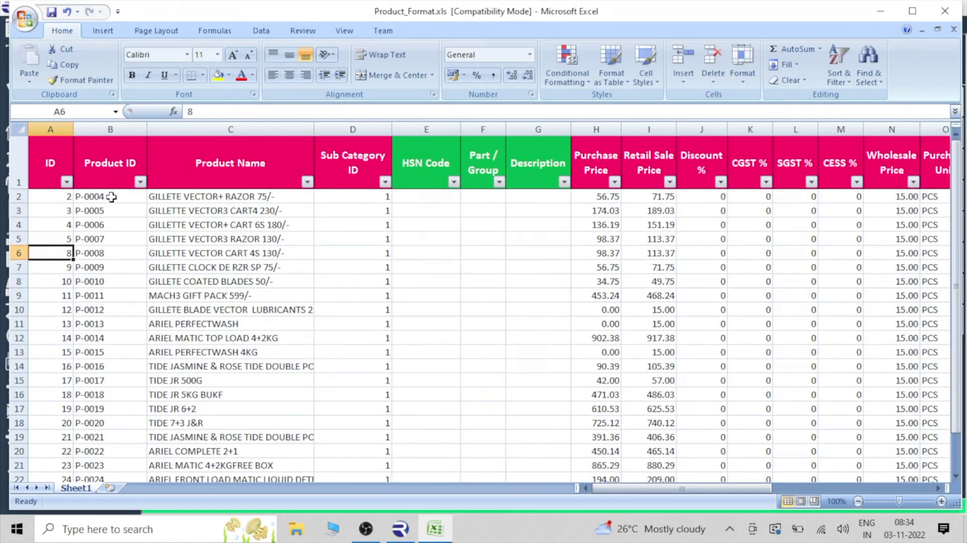
- Set the first two Product IDs to P-0002 and P-0003, and fill the series from B2 down to row 27
left_click(112, 197)
double_click(115, 197)
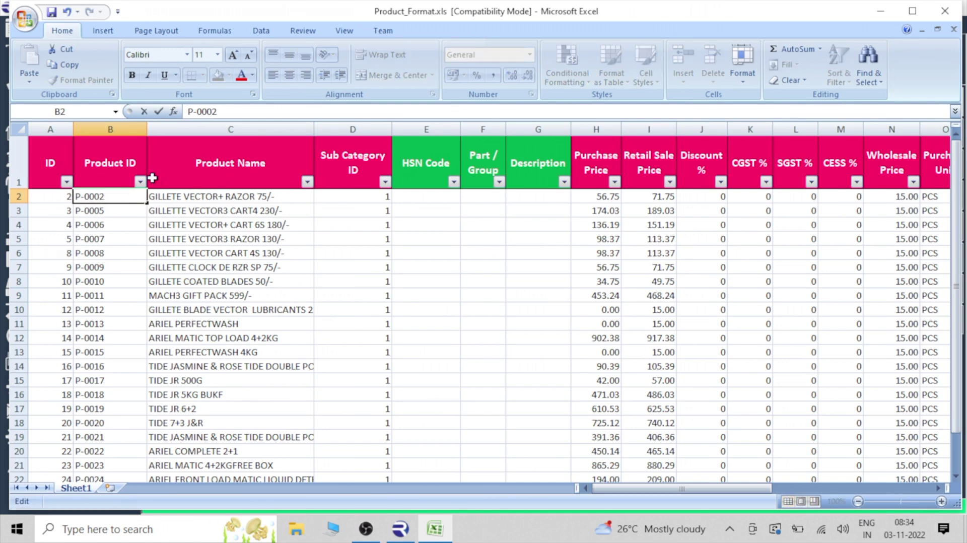
double_click(118, 208)
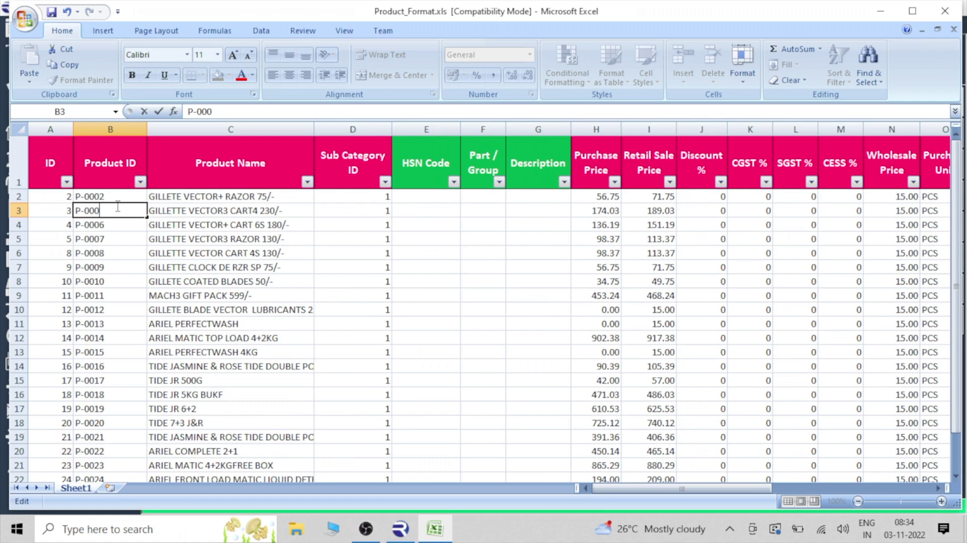
left_click(116, 196)
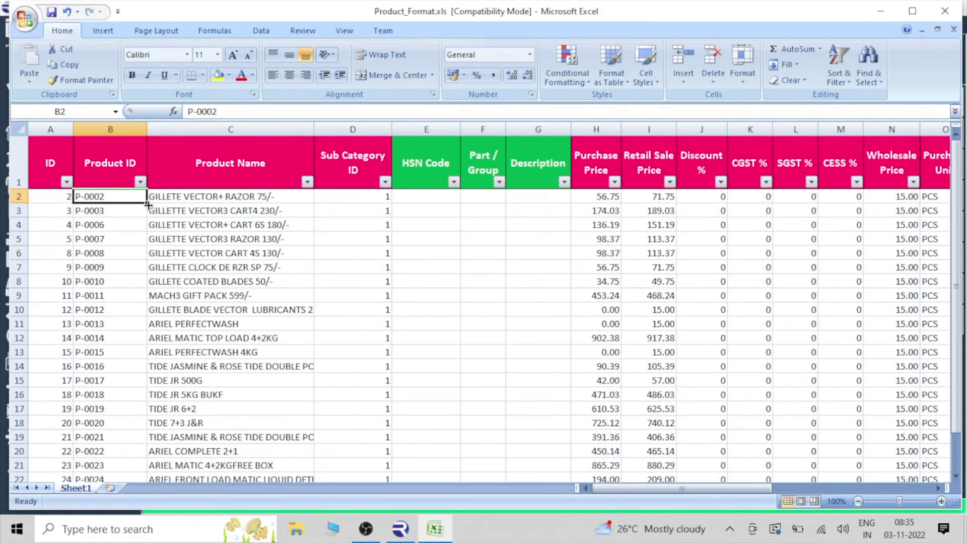
left_click_drag(147, 203, 151, 460)
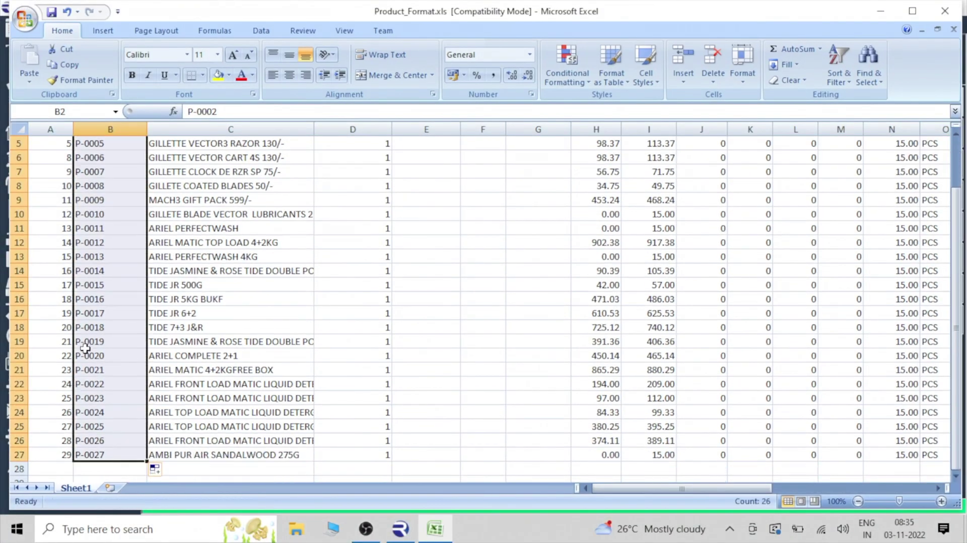
- Extend the ID series from A2:A3 down to row 27
scroll(67, 242, "up", 2)
left_click_drag(56, 201, 56, 212)
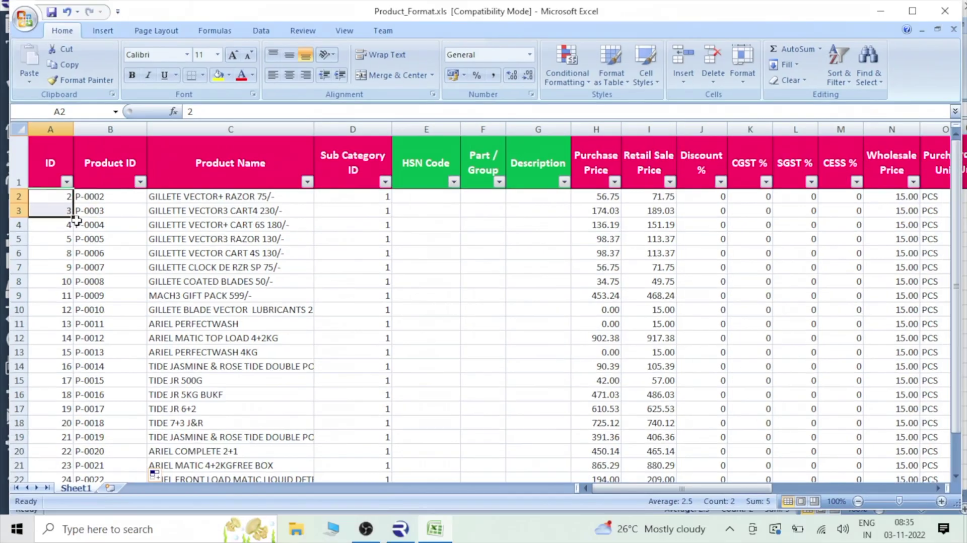
left_click_drag(73, 216, 76, 460)
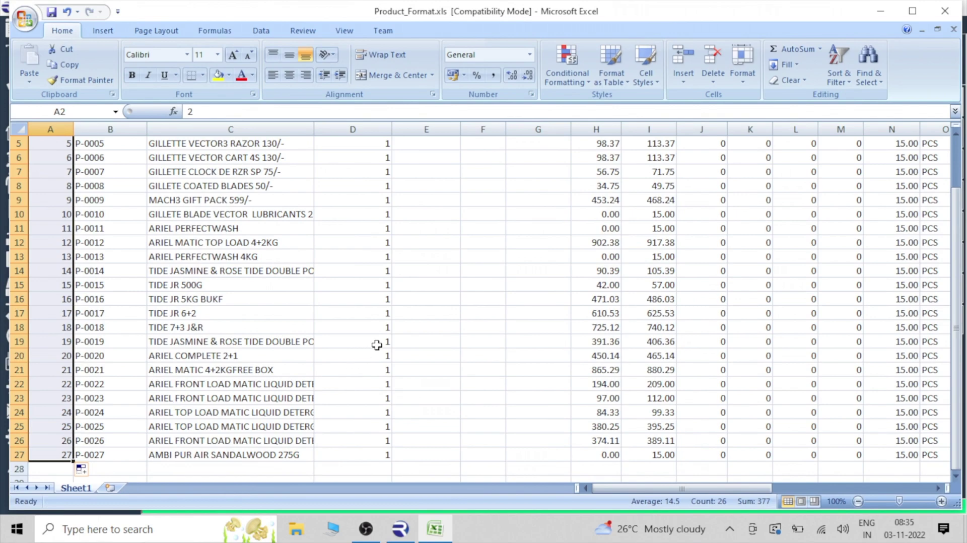
- Review the Product Name and Sub Category ID columns of the product sheet
scroll(385, 350, "up", 2)
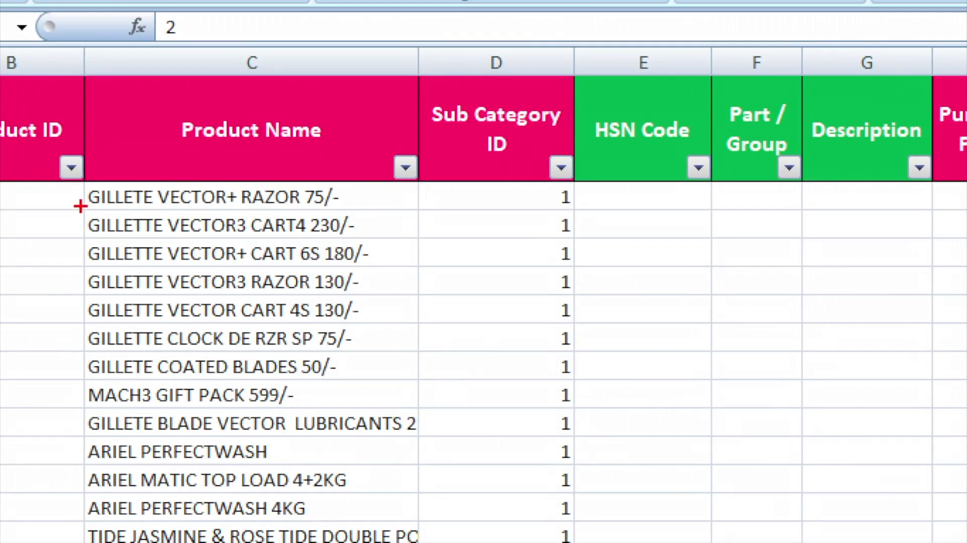
mouse_move(149, 185)
left_mouse_down()
mouse_move(178, 246)
mouse_move(275, 339)
left_mouse_up()
scroll(297, 301, "down", 4)
scroll(295, 302, "up", 4)
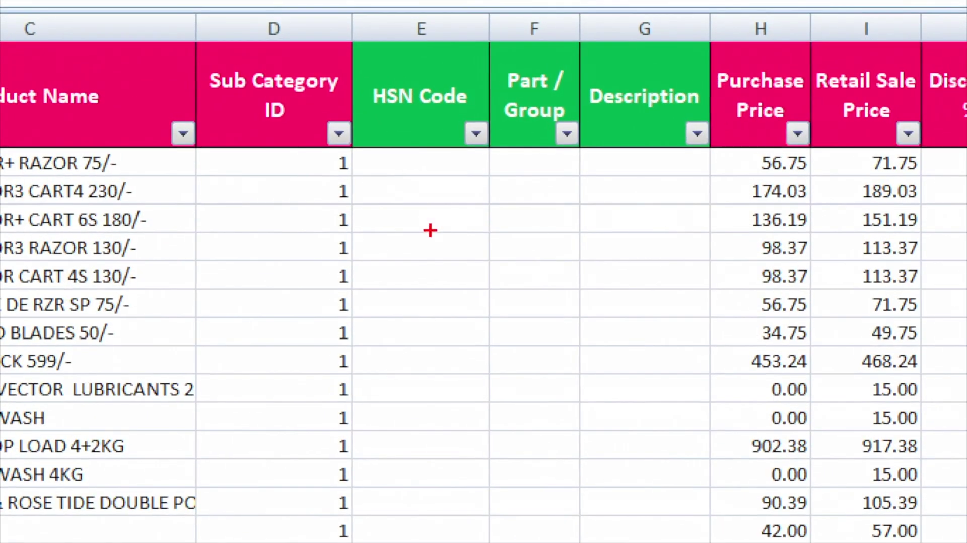
left_click_drag(355, 187, 390, 315)
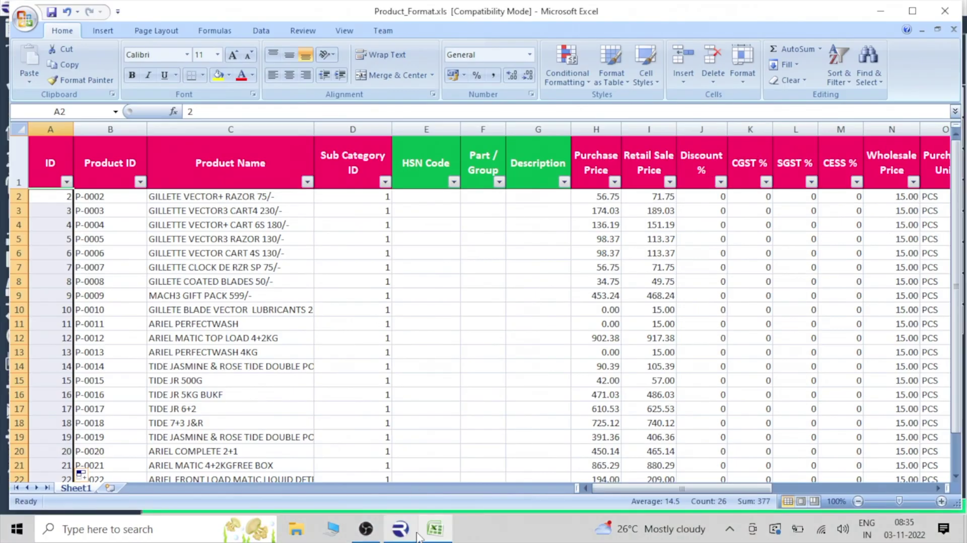
- Switch to Raintech POS and save a new product category named GROCERY in the Category form
left_click(401, 529)
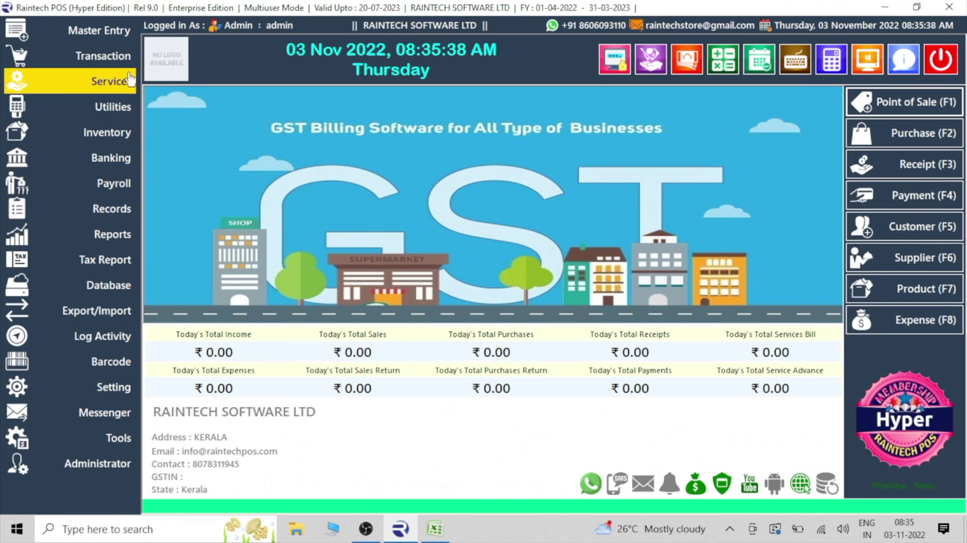
left_click(105, 108)
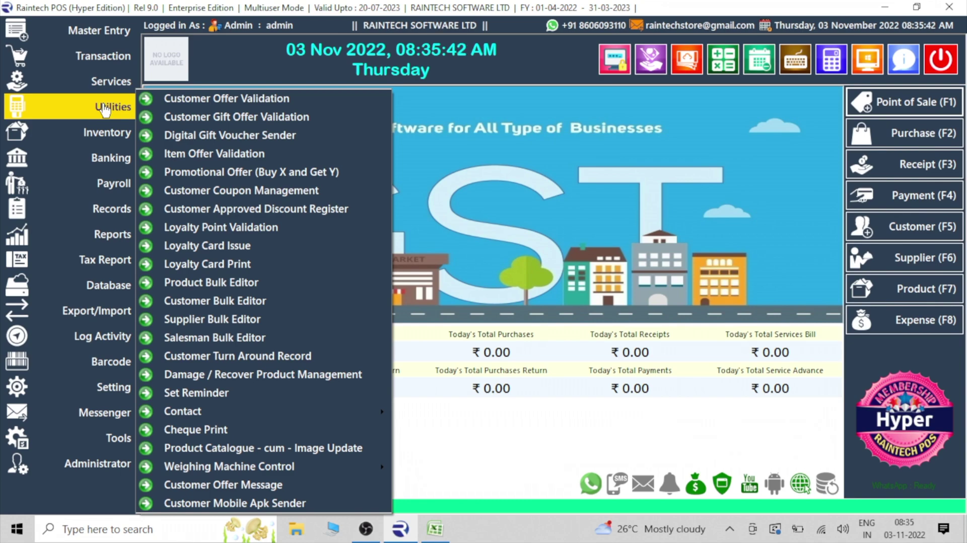
mouse_move(104, 62)
mouse_move(105, 39)
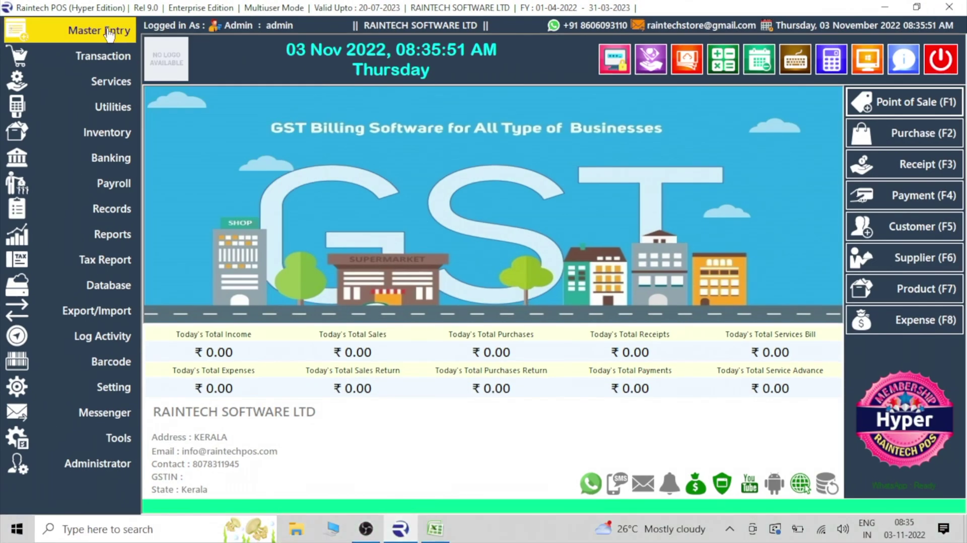
mouse_move(107, 35)
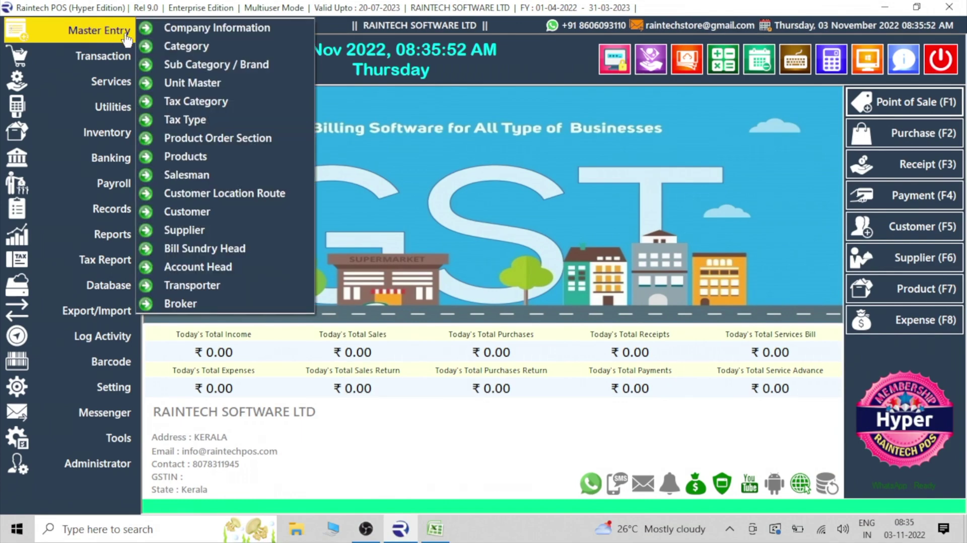
left_click(158, 47)
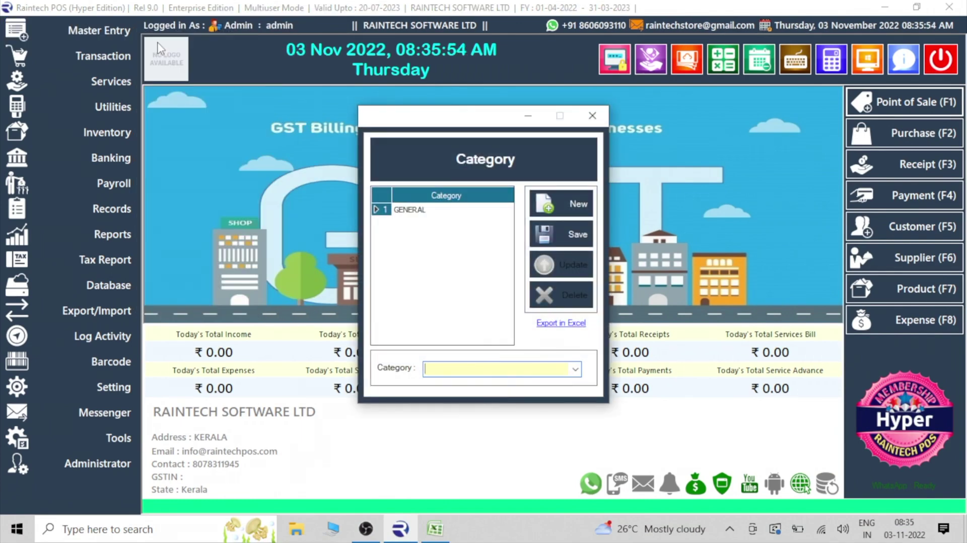
type("GROCERY")
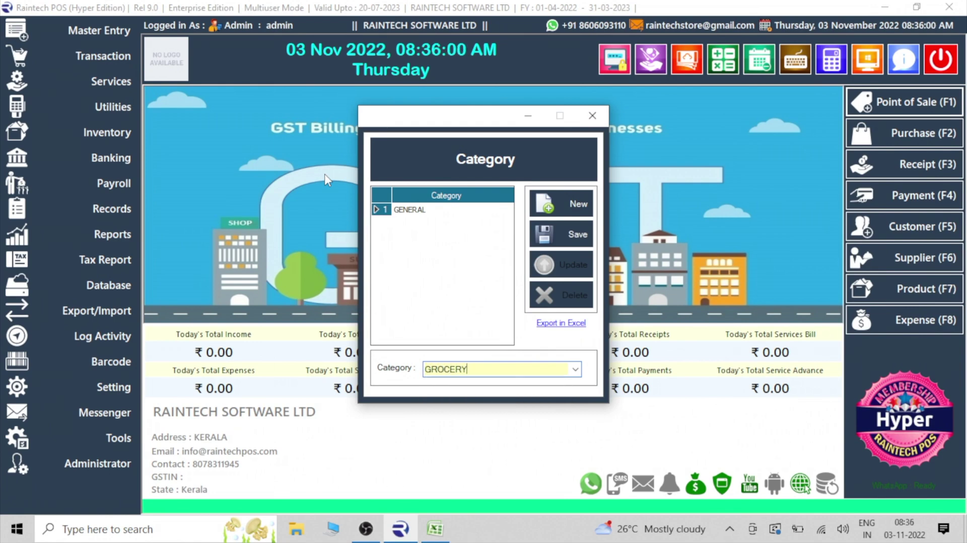
left_click(558, 229)
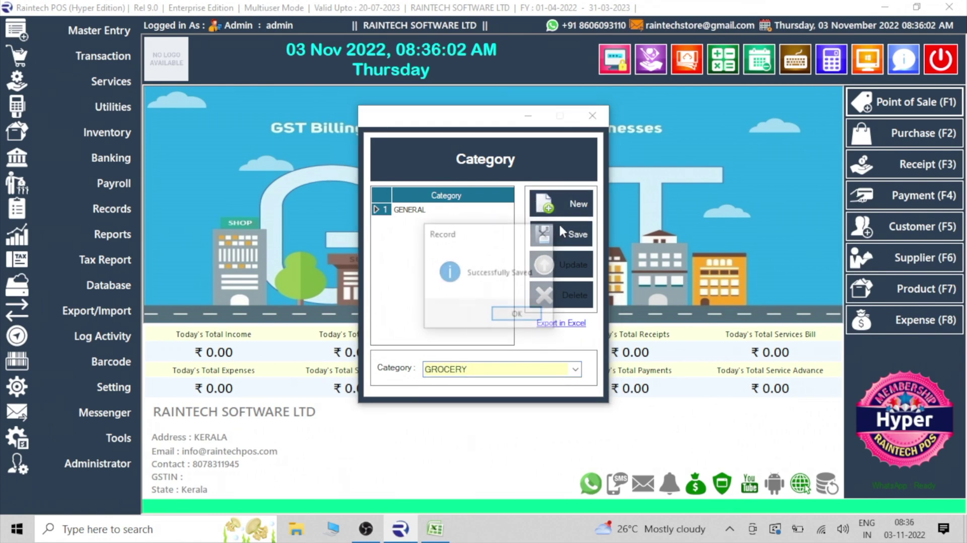
left_click(518, 314)
key("Escape")
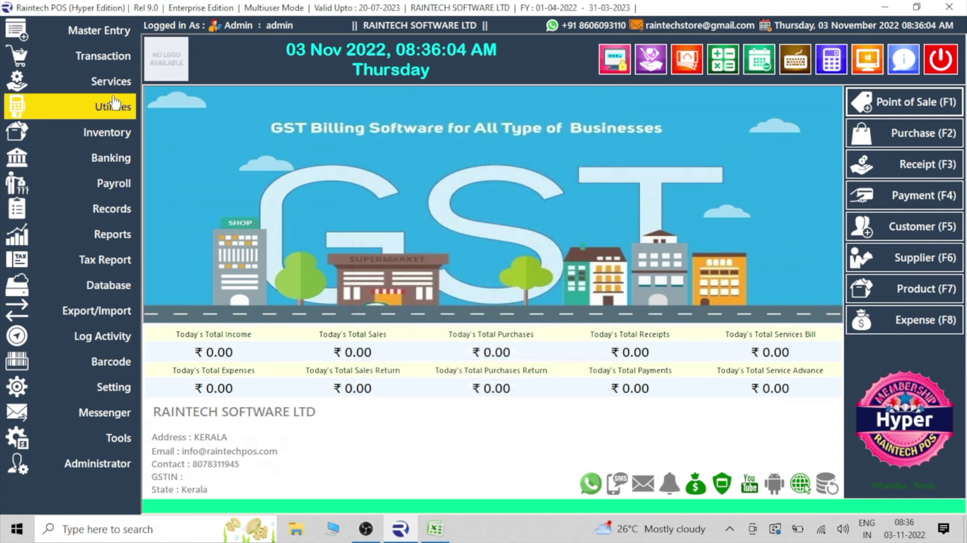
- Open the Sub Category / Brand master form and check the ID of the GENERAL sub category
left_click(95, 59)
left_click(101, 34)
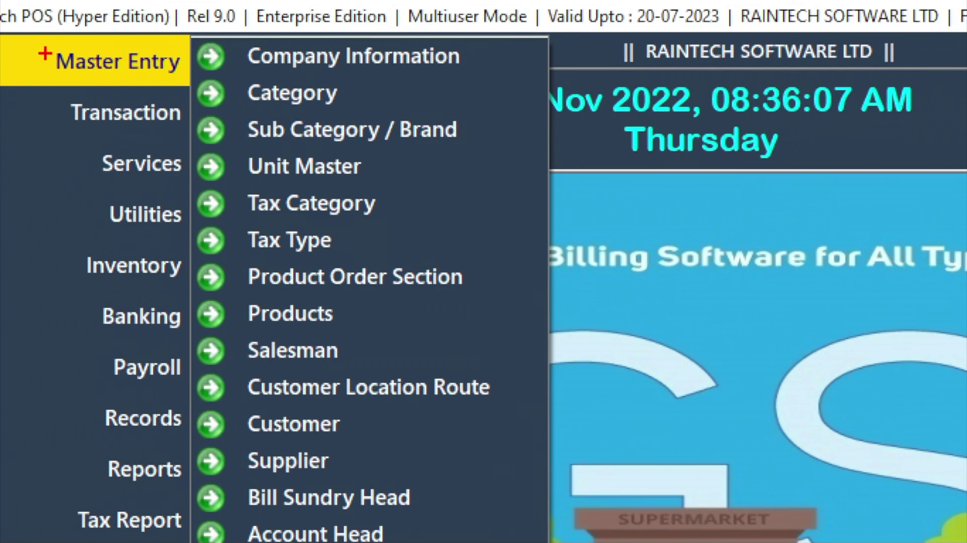
left_click_drag(45, 53, 154, 84)
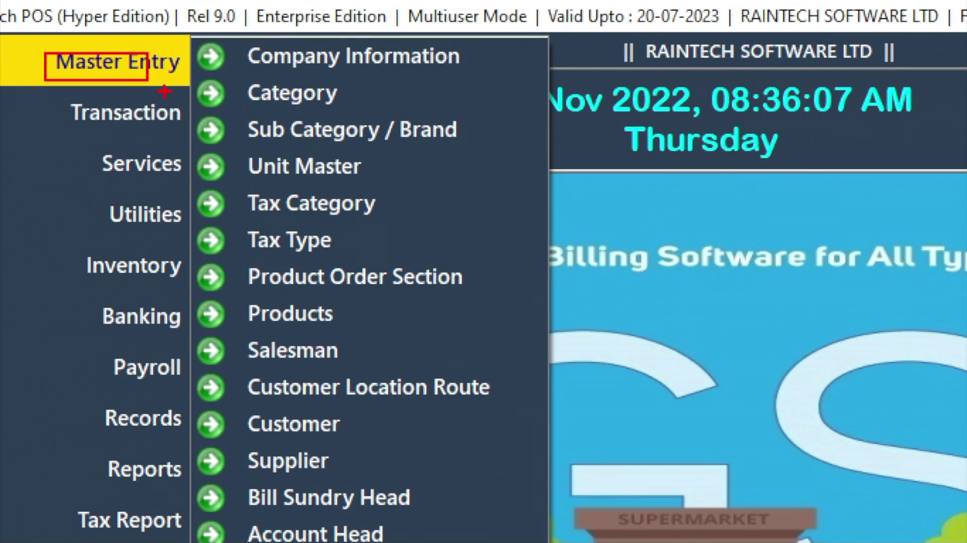
left_click_drag(228, 104, 485, 144)
left_click(117, 61)
left_click(185, 64)
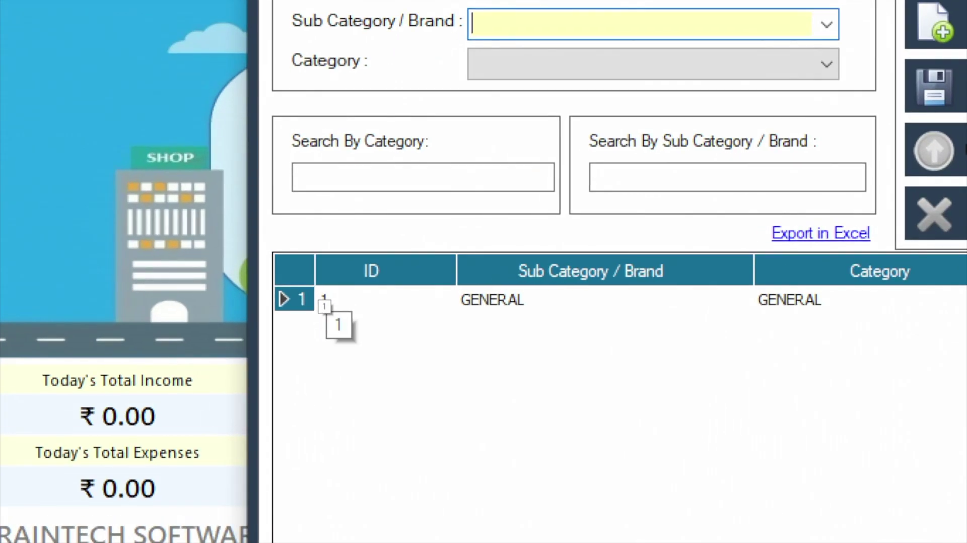
left_click_drag(290, 274, 344, 316)
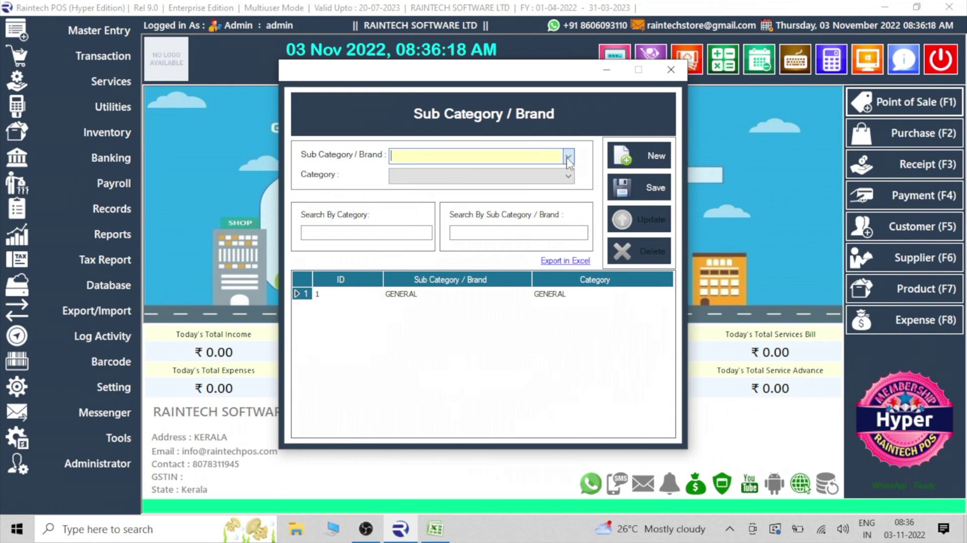
type("G")
key("BackSpace")
key("BackSpace")
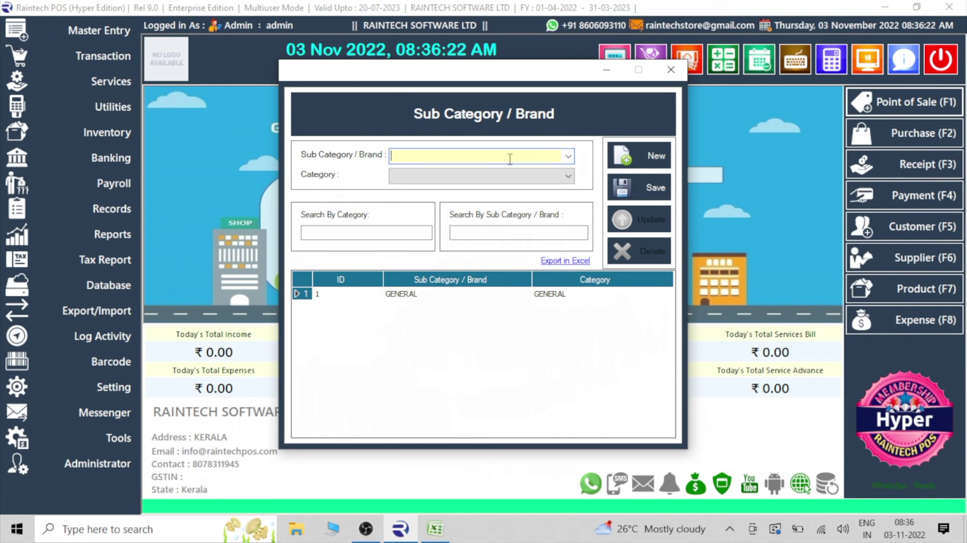
- Save a new sub category named PACKED ITEMS under the GROCERY category
type("G")
key("BackSpace")
key("BackSpace")
type("PACKED ITEMS")
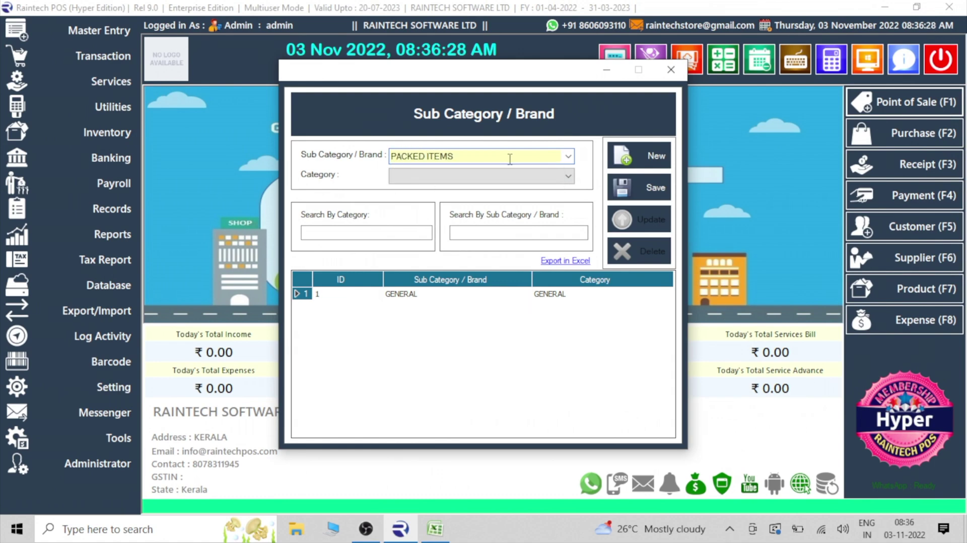
left_click(545, 177)
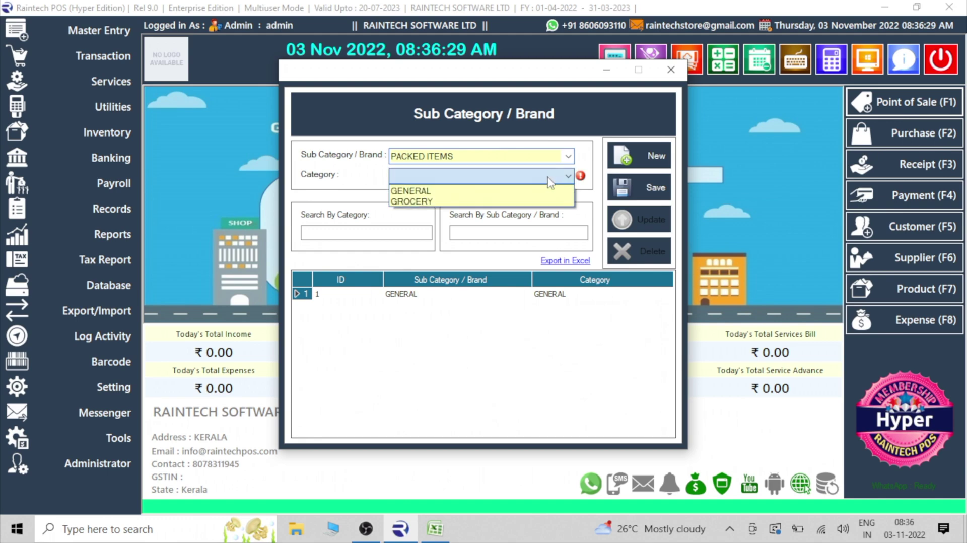
left_click(491, 204)
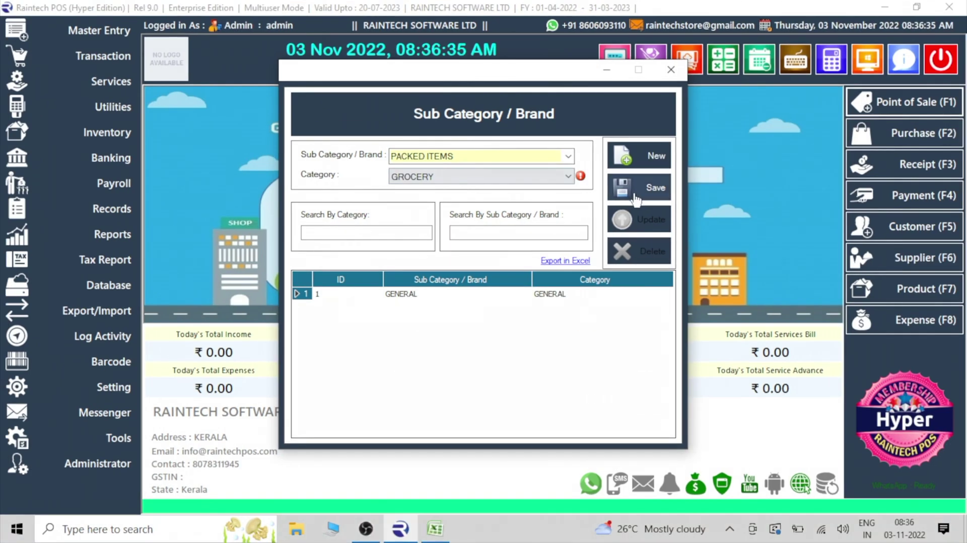
left_click(899, 200)
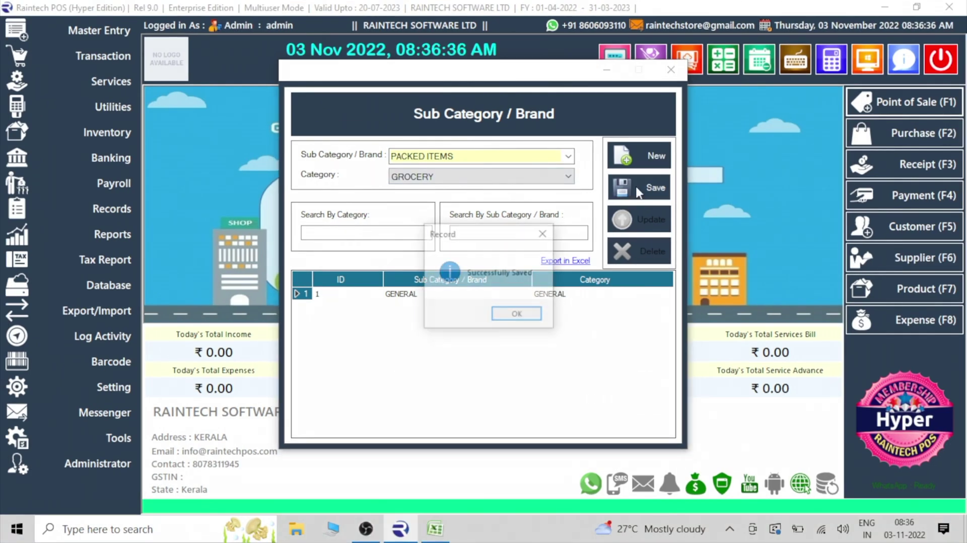
left_click(516, 313)
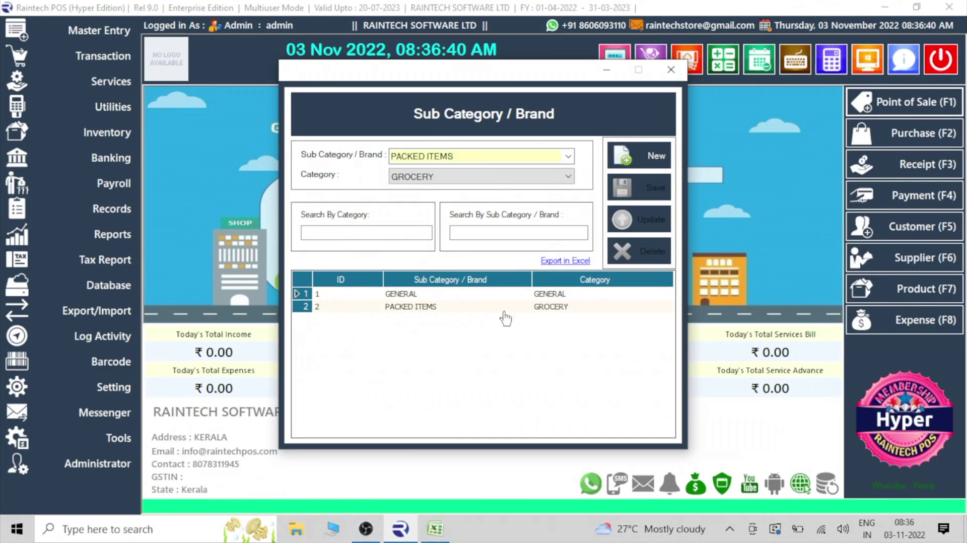
- Close the Sub Category / Brand form, switch to Product_Format.xls in Excel and select the first product's Sub Category ID cell
left_click(671, 70)
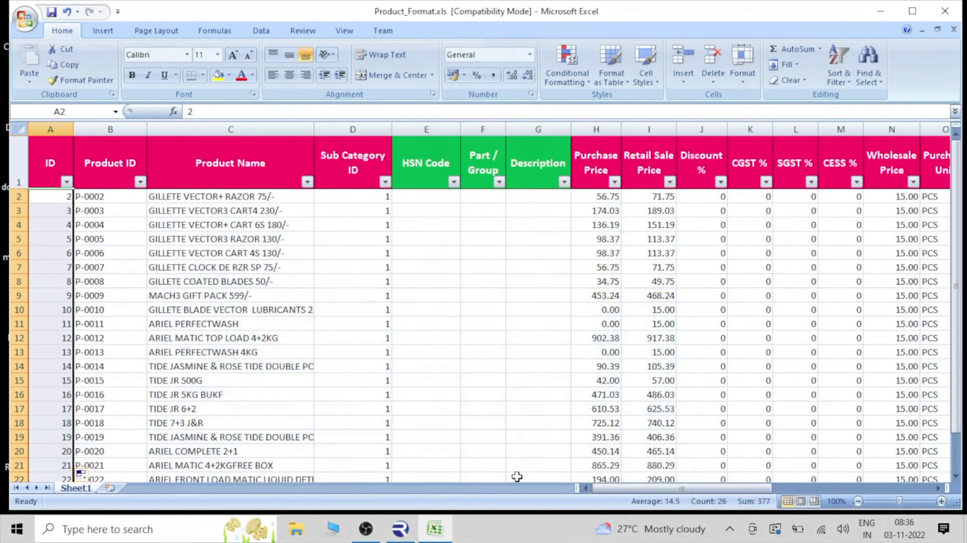
left_click(456, 394)
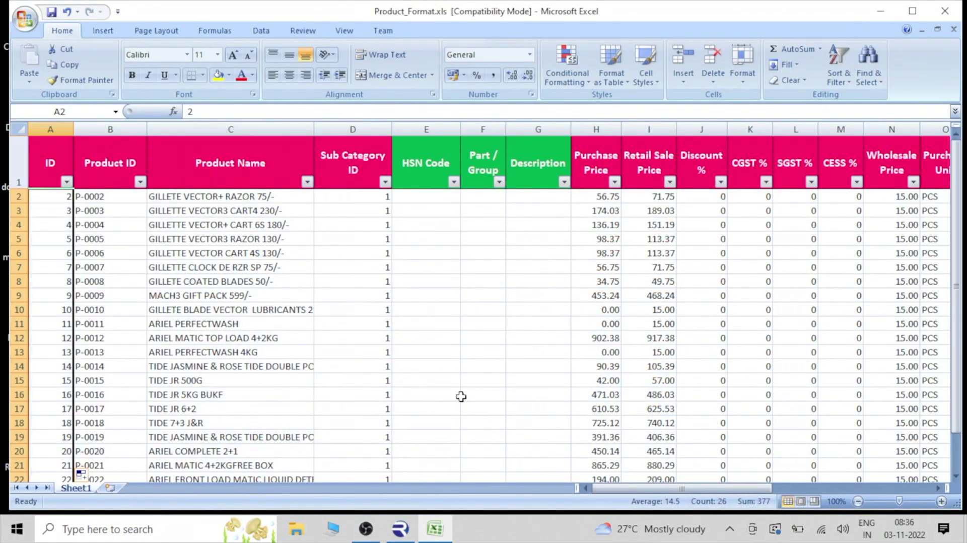
left_click(377, 198)
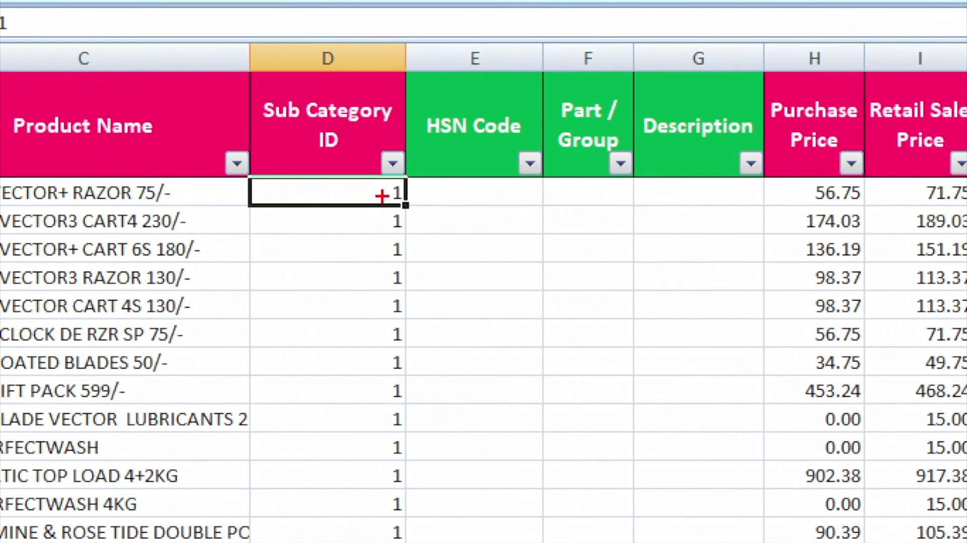
mouse_move(391, 202)
left_mouse_down()
mouse_move(391, 245)
mouse_move(382, 212)
left_mouse_up()
type("`")
key("Return")
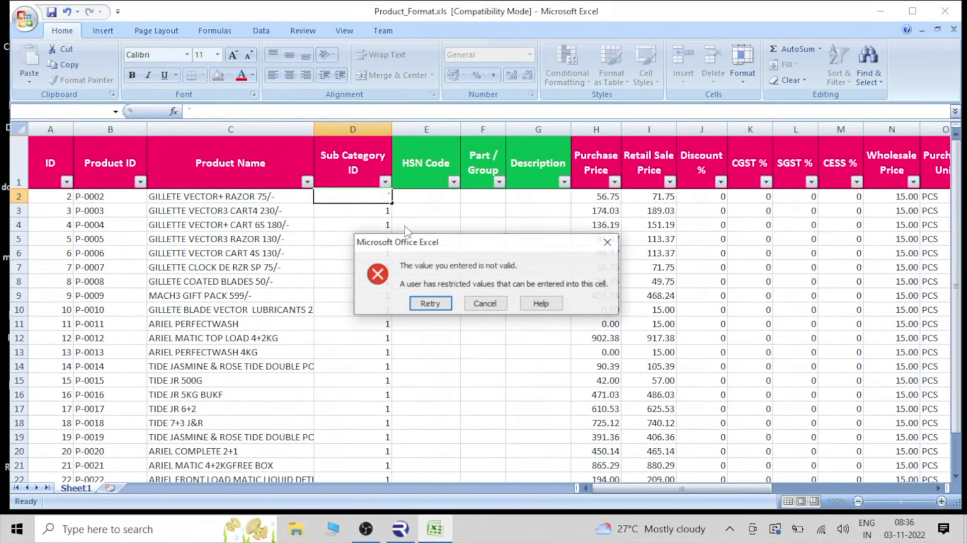
left_click(608, 243)
left_click(482, 324)
- Set the Sub Category ID to 2 for the first four products, rows 2 to 5
left_click(378, 199)
type("2")
key("Return")
type("2")
key("Return")
type("2")
key("Return")
type("2")
key("Return")
key("Right")
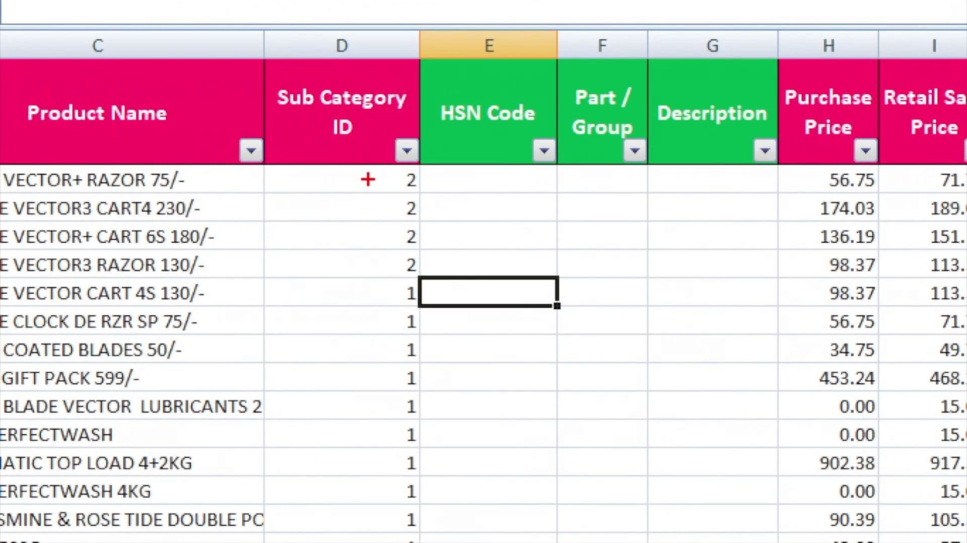
- Review the optional HSN Code, Part / Group and Description columns, plus the Purchase Price, Retail Sale Price and Discount % columns
left_click_drag(369, 160, 443, 274)
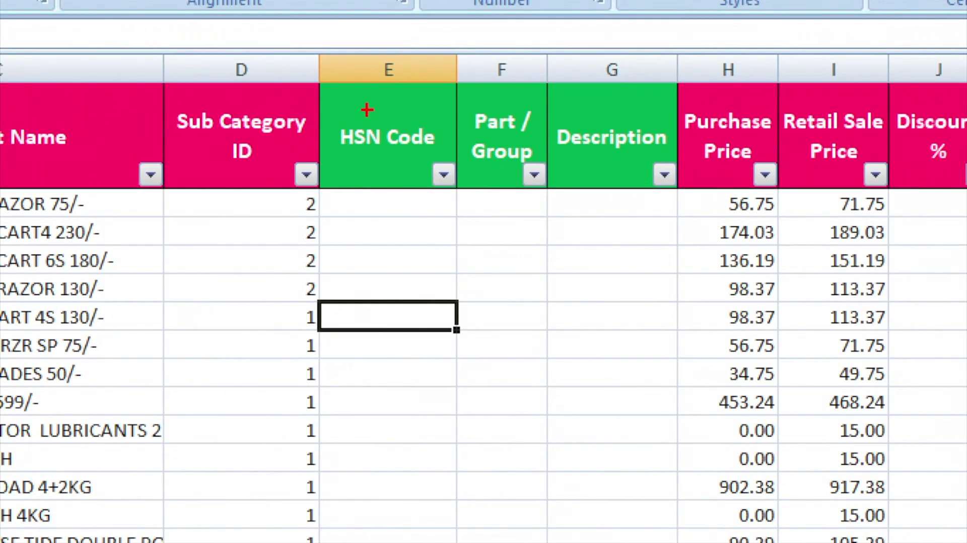
mouse_move(348, 102)
left_mouse_down()
mouse_move(573, 233)
mouse_move(655, 243)
mouse_move(679, 267)
left_mouse_up()
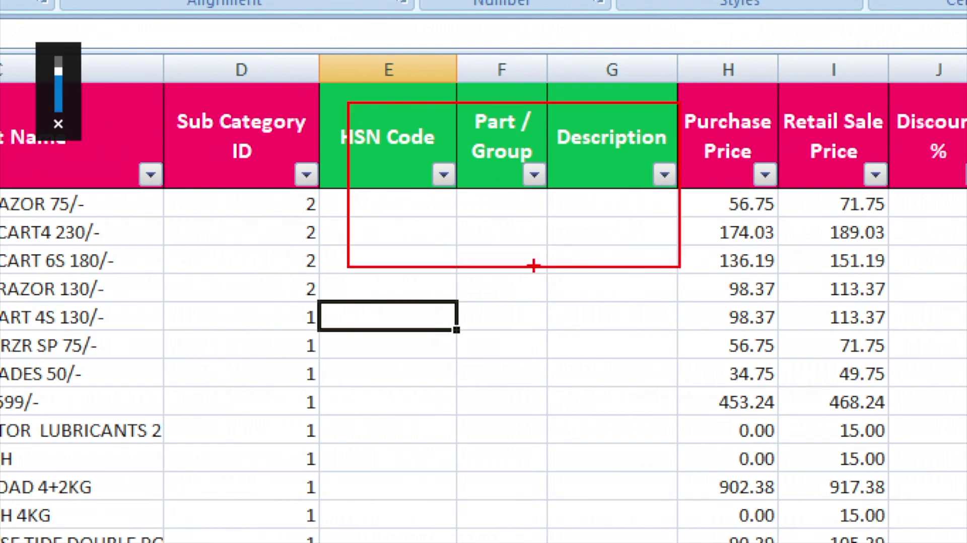
left_click(519, 323)
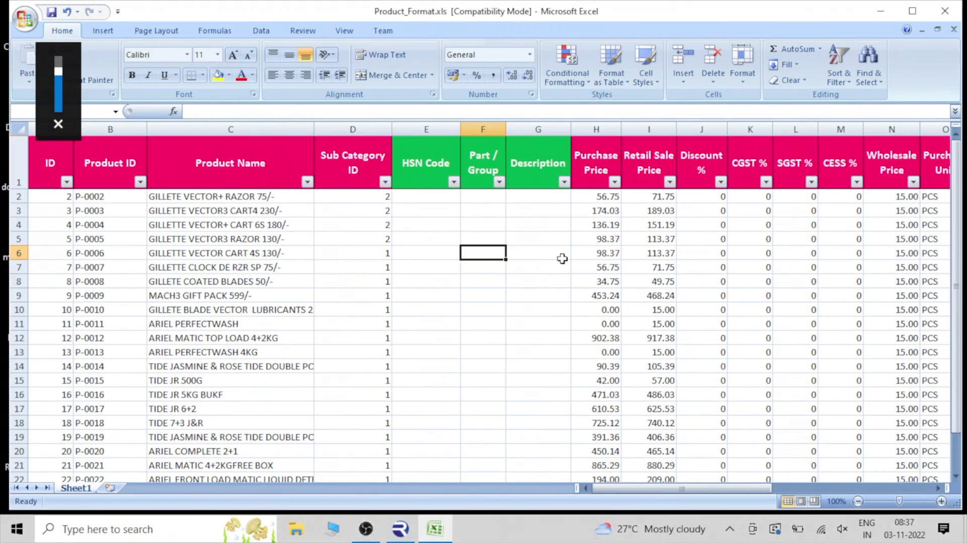
scroll(614, 340, "down", 2)
scroll(617, 343, "up", 2)
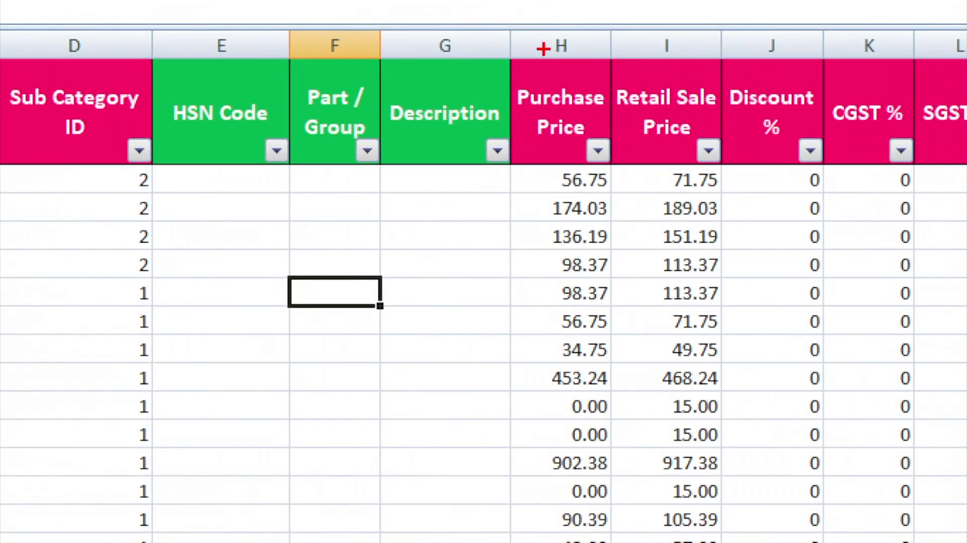
left_click_drag(538, 58, 609, 293)
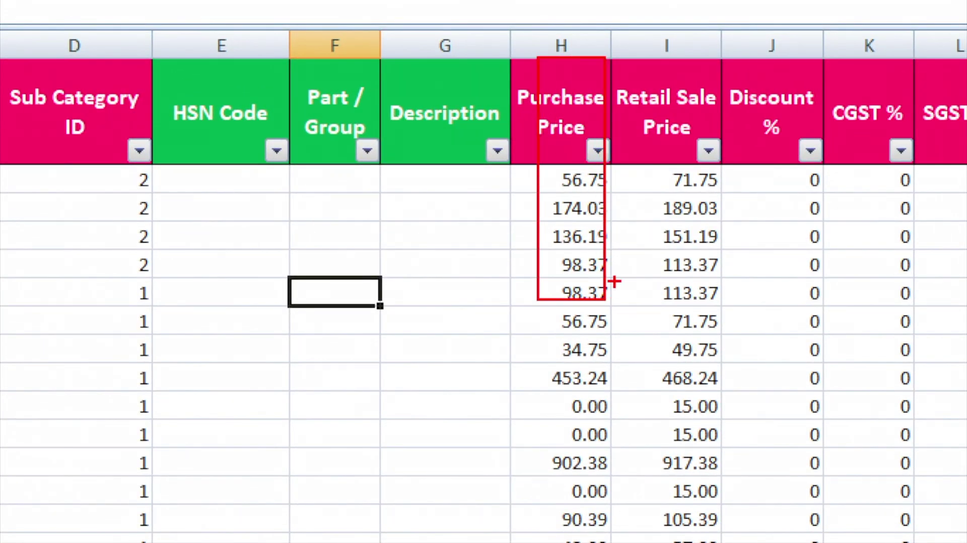
left_click_drag(633, 62, 717, 368)
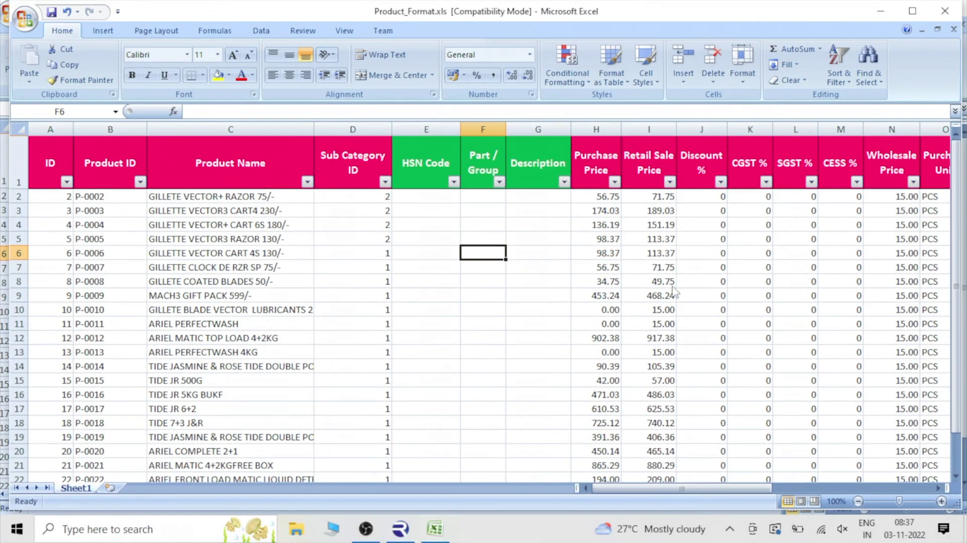
left_click_drag(684, 488, 742, 489)
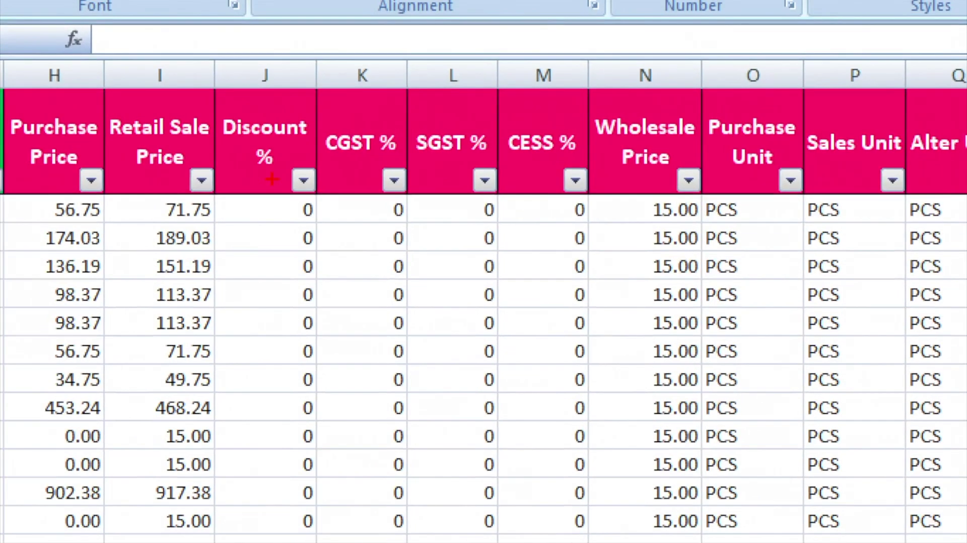
left_click_drag(251, 154, 291, 278)
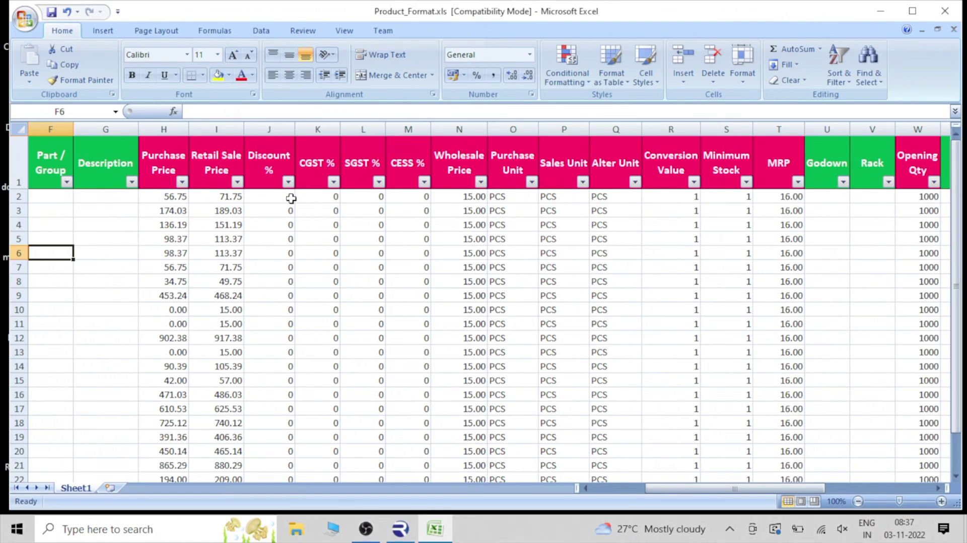
- Enter 6 for both CGST % and SGST % in row 2 and fill the values down to row 16
left_click(309, 197)
type("6")
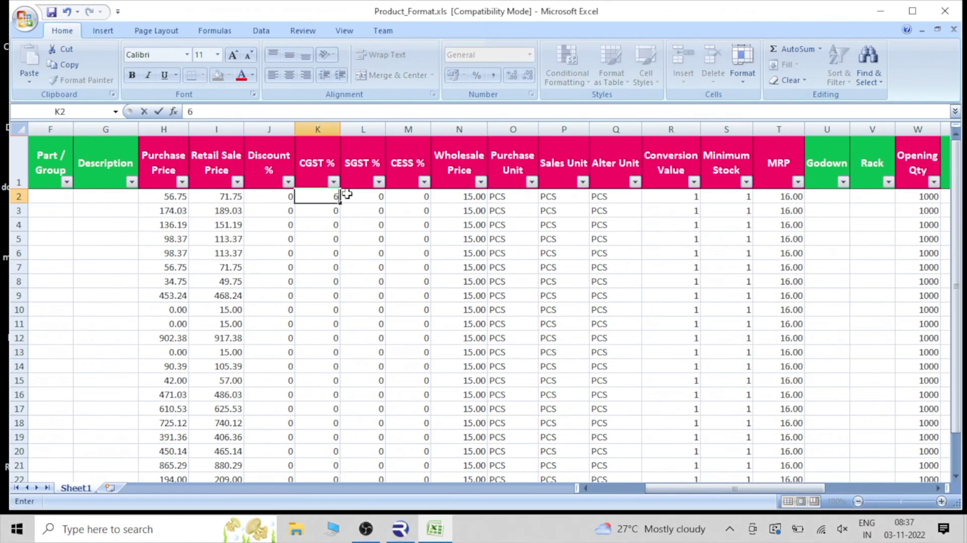
left_click(358, 196)
type("6")
left_click(393, 217)
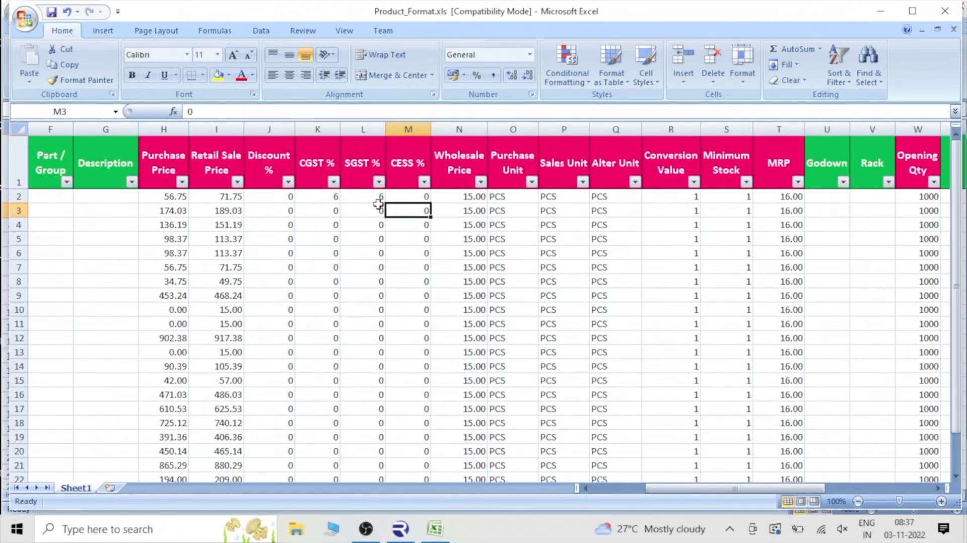
left_click_drag(328, 199, 392, 396)
- Enter 2.5 for both CGST % and SGST % in row 17 and fill the values down to row 27
scroll(403, 361, "down", 2)
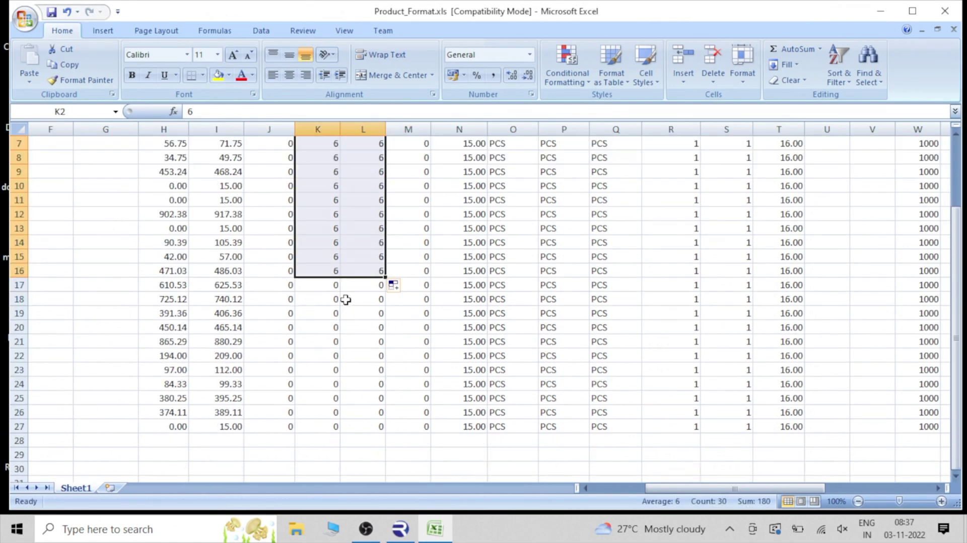
left_click(331, 286)
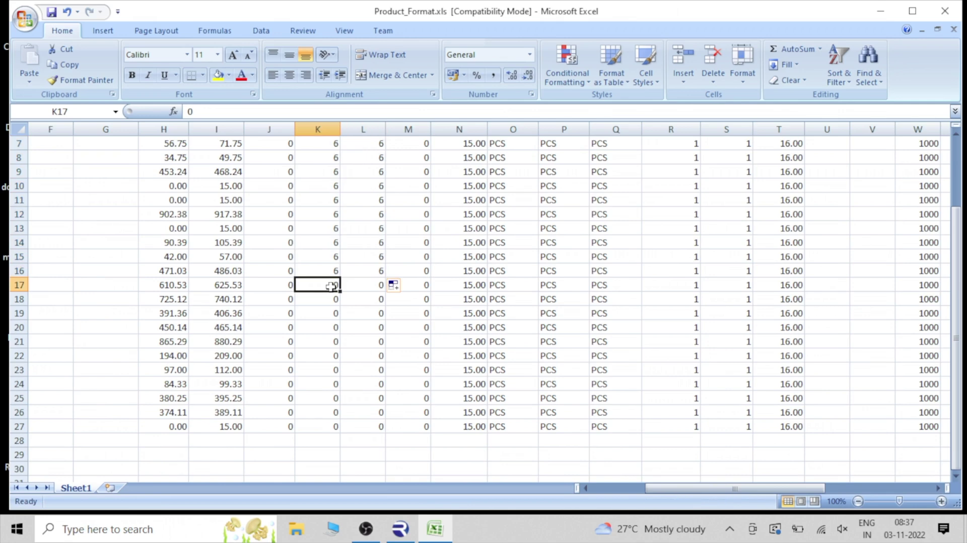
type("2")
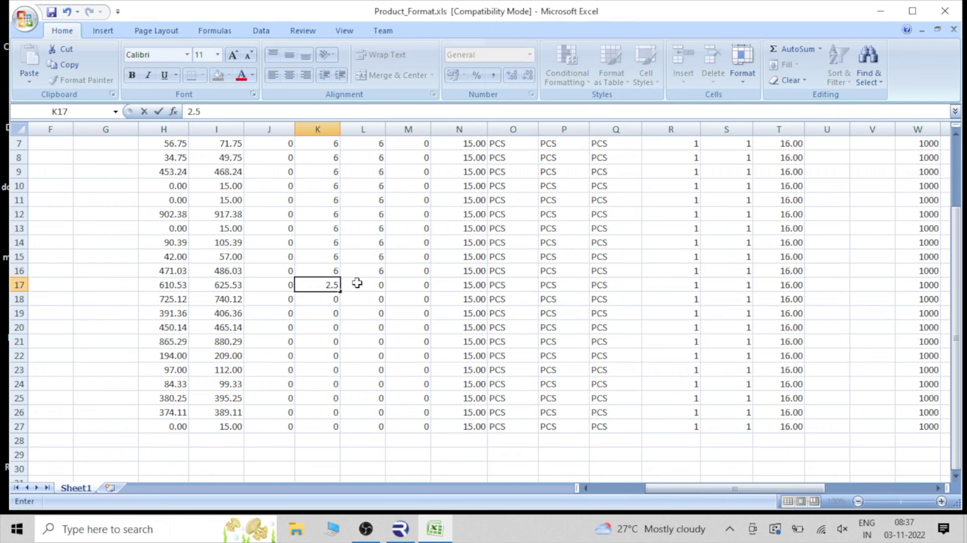
type(".5")
left_click(356, 283)
type("2.")
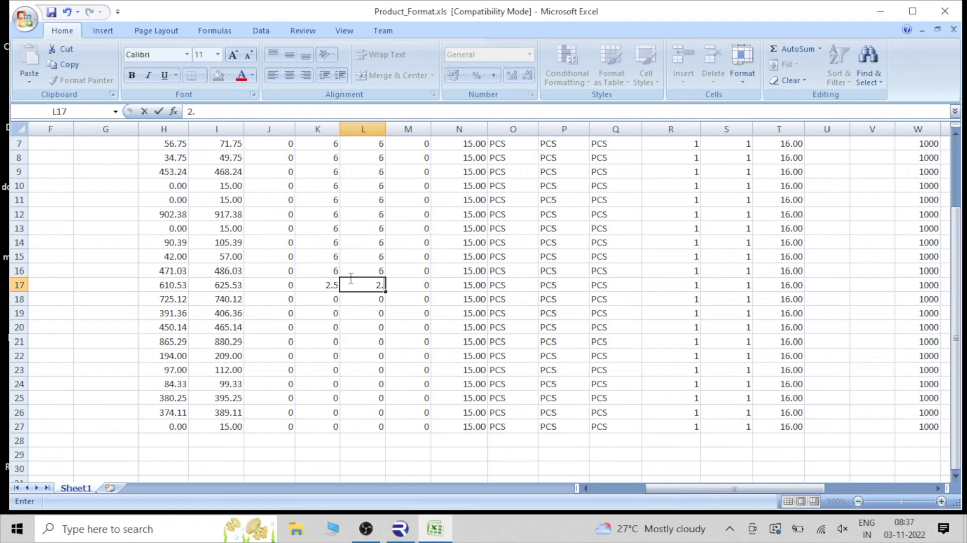
left_click(367, 313)
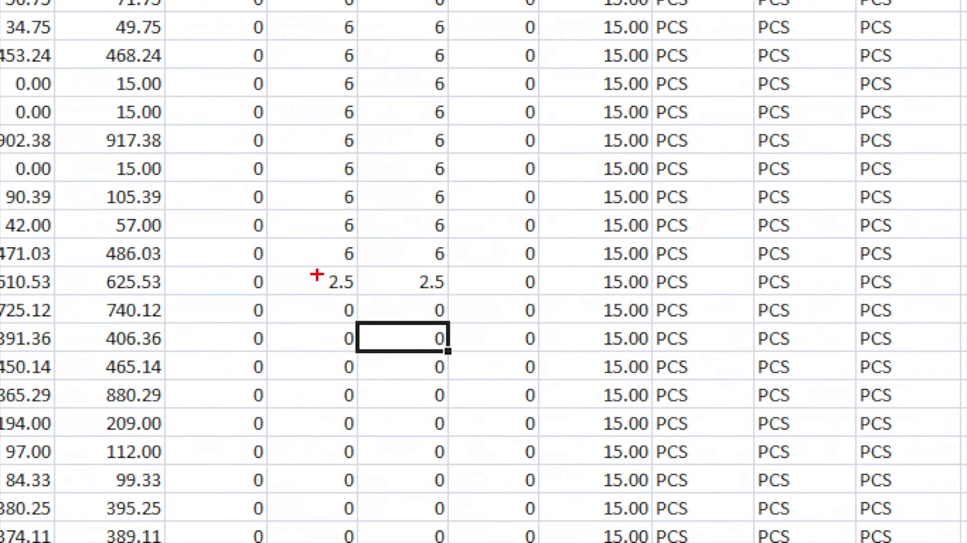
mouse_move(318, 271)
left_mouse_down()
mouse_move(349, 286)
mouse_move(323, 275)
mouse_move(416, 283)
mouse_move(393, 372)
mouse_move(392, 439)
left_mouse_up()
scroll(387, 394, "up", 2)
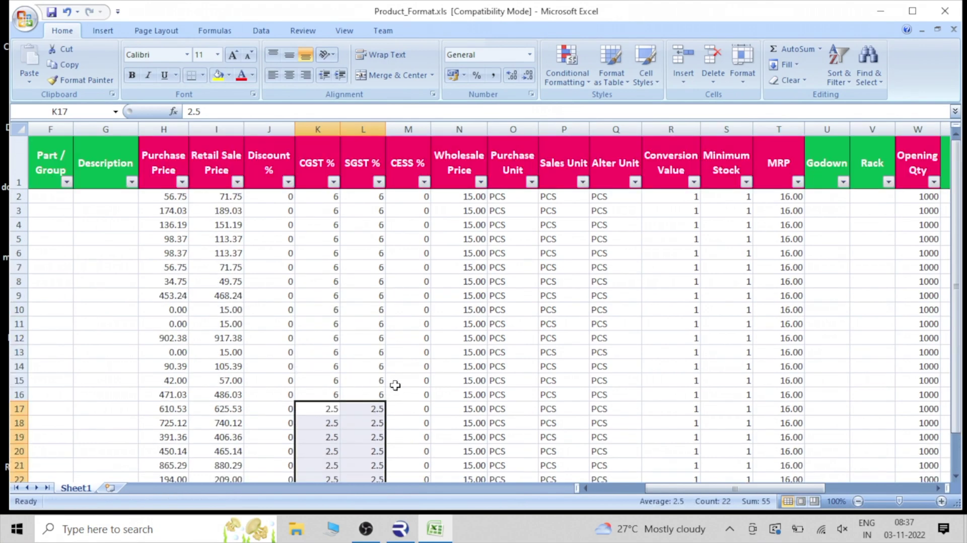
left_click(494, 321)
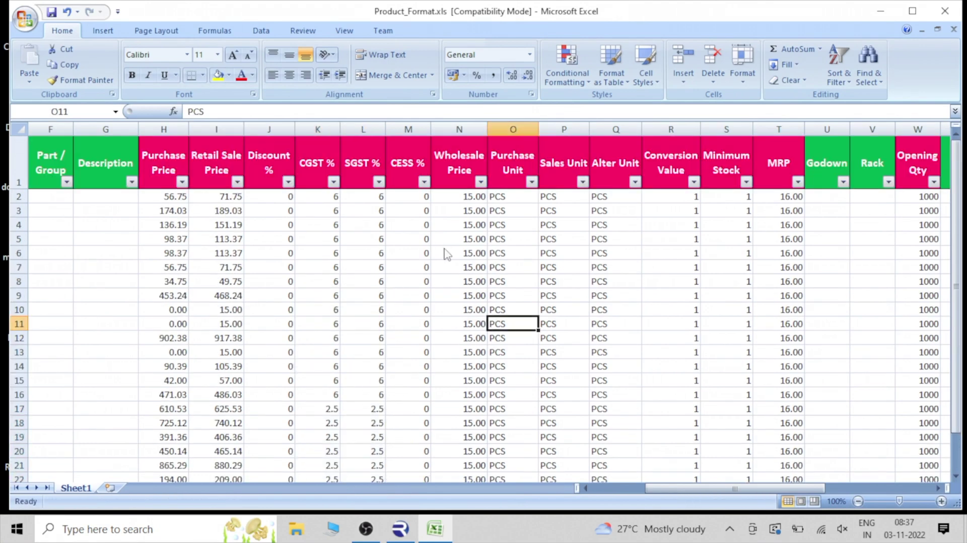
- Review the product sheet's unit, Conversion Value and Minimum Stock columns
scroll(444, 249, "down", 1)
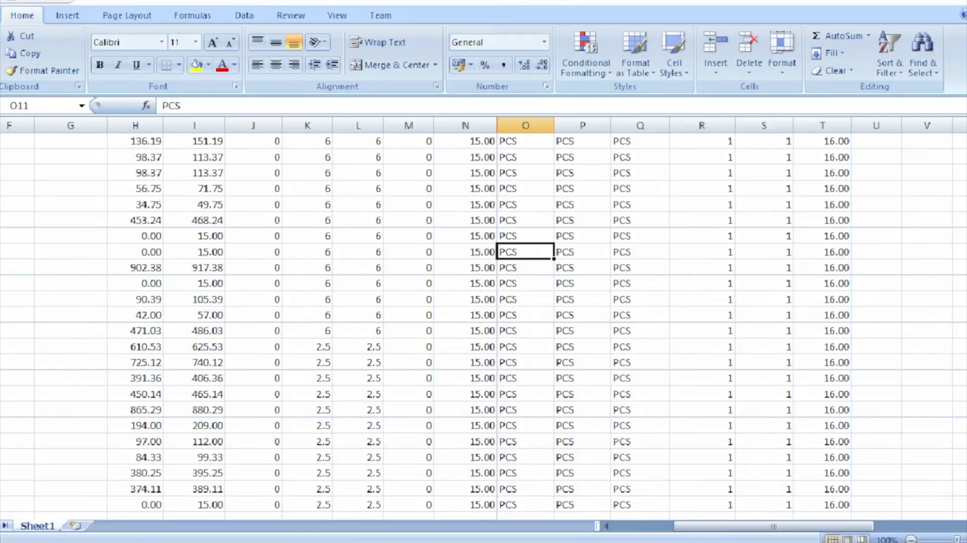
scroll(427, 174, "up", 1)
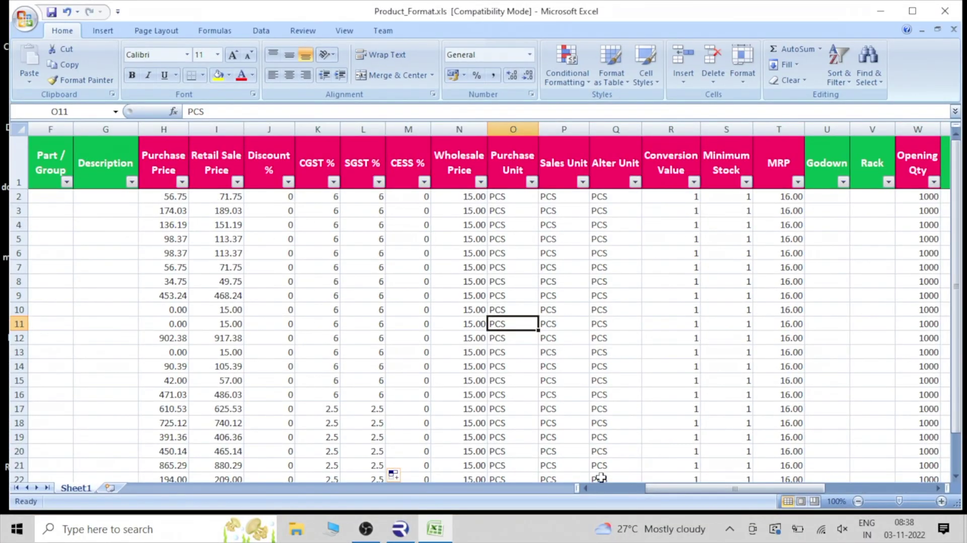
left_click(673, 493)
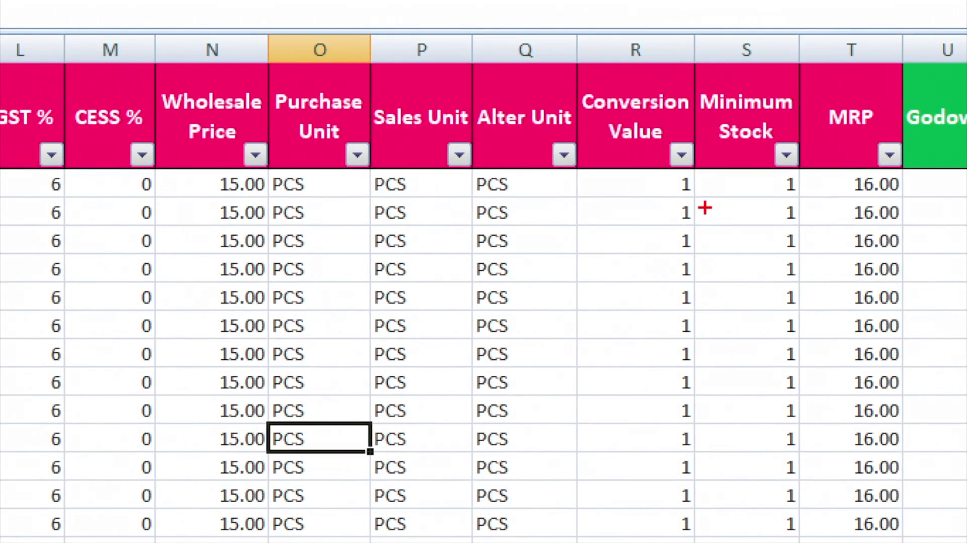
left_click_drag(691, 219, 694, 322)
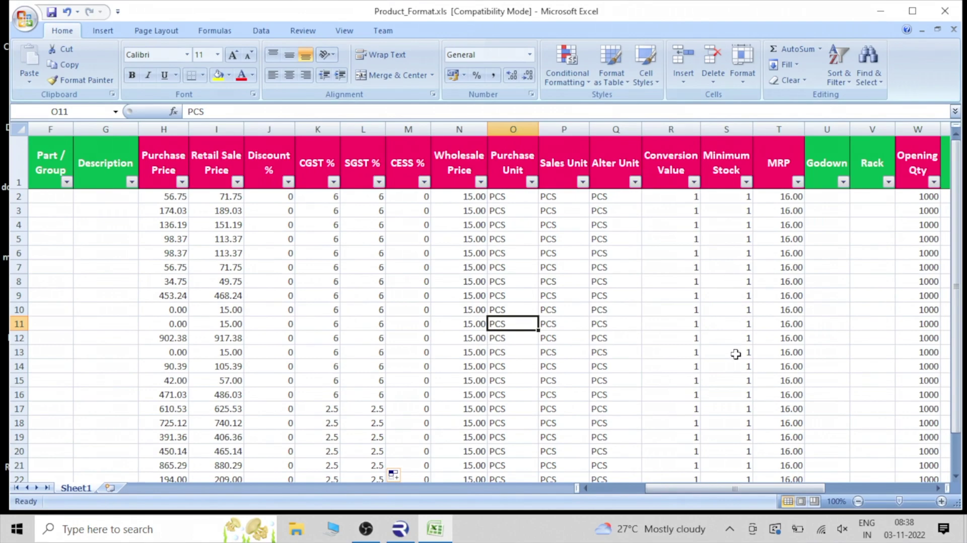
left_click_drag(678, 491, 701, 495)
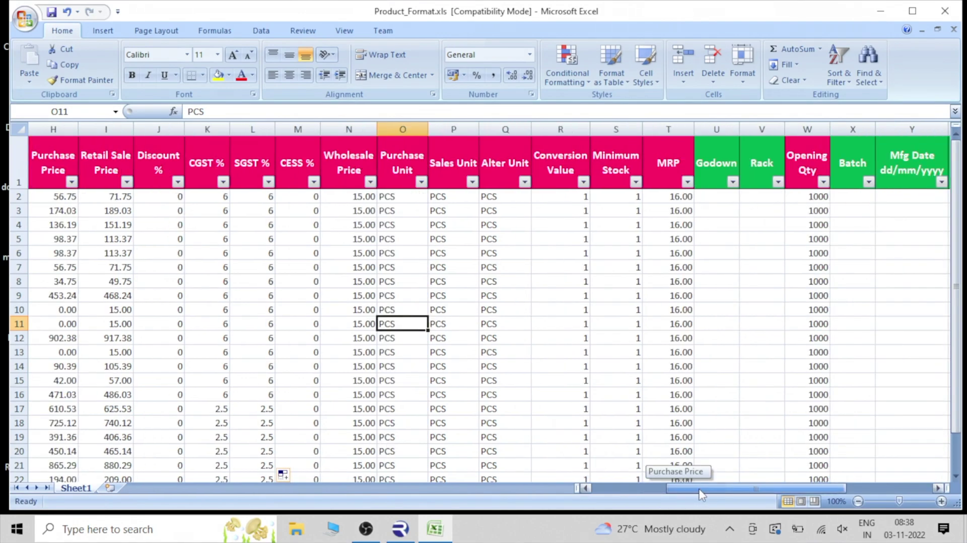
left_click(612, 201)
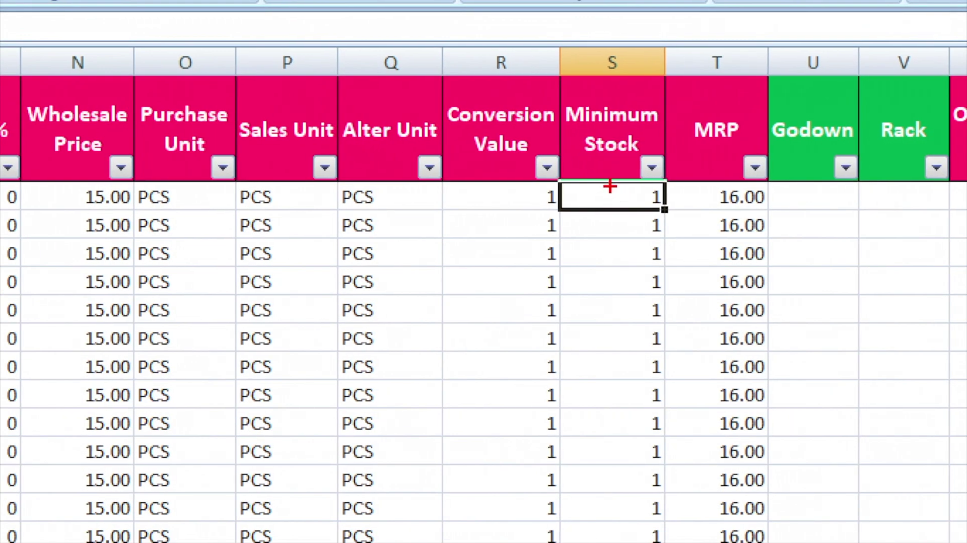
left_click_drag(614, 192, 641, 253)
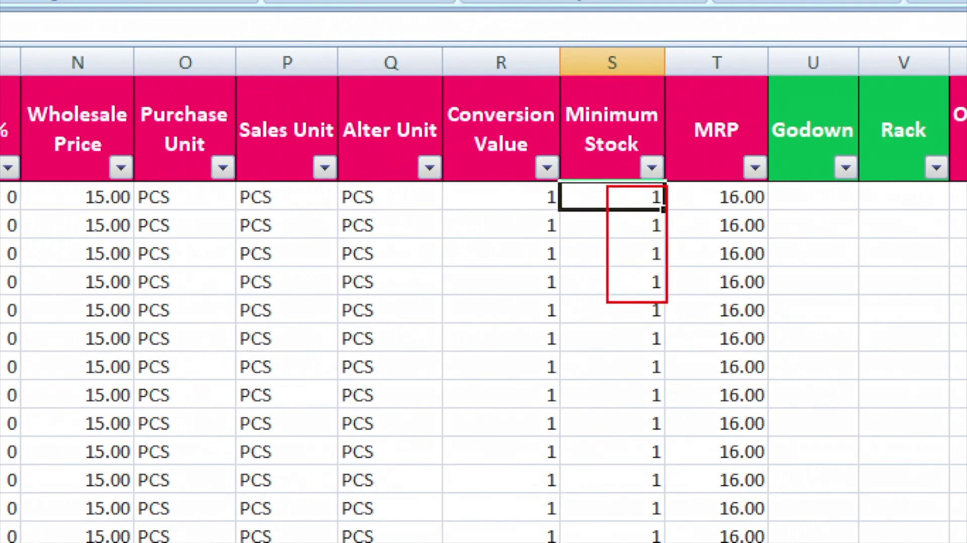
- Set the Minimum Stock to 3 for the products in rows 3 to 5
left_click(630, 211)
type("3")
left_click(627, 224)
type("3")
left_click(631, 242)
type("3")
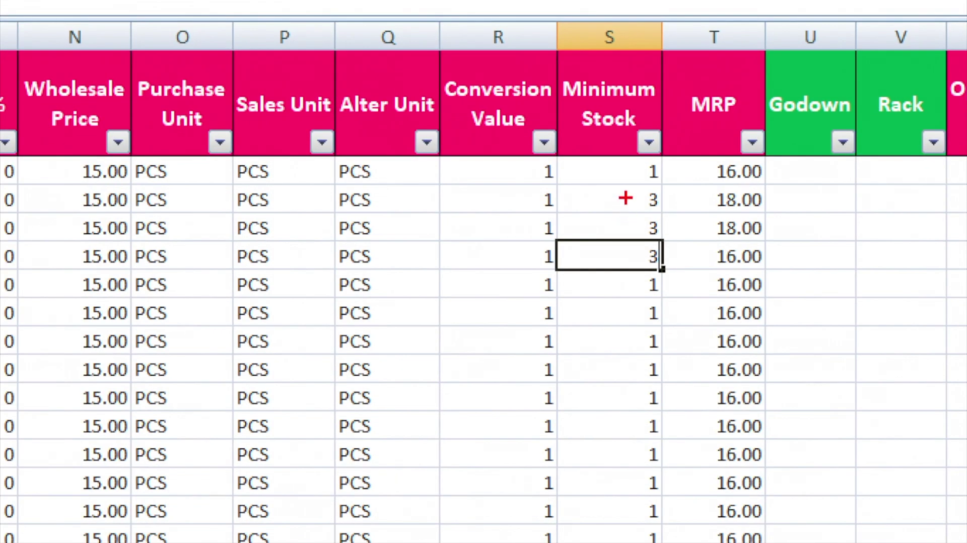
left_click_drag(624, 207, 644, 249)
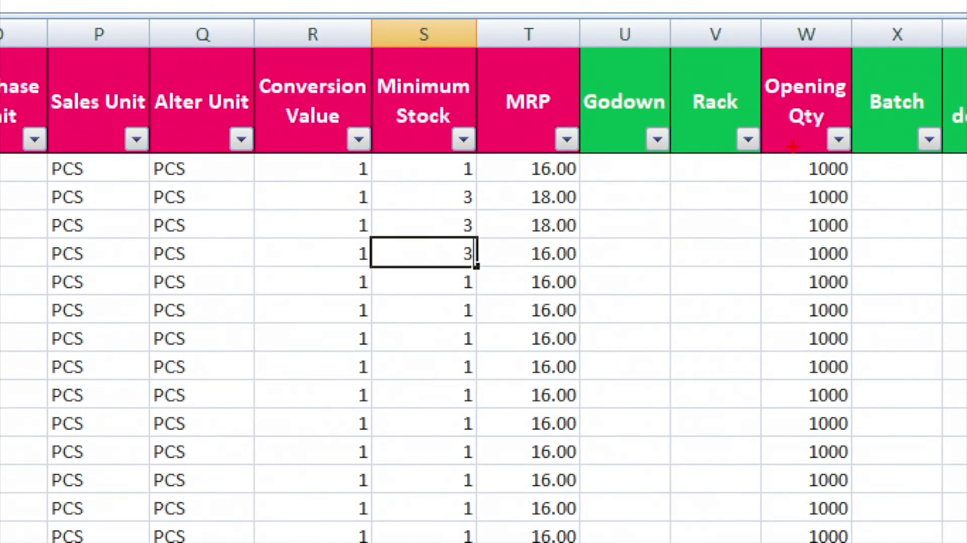
mouse_move(799, 186)
left_mouse_down()
mouse_move(832, 271)
mouse_move(856, 271)
left_mouse_up()
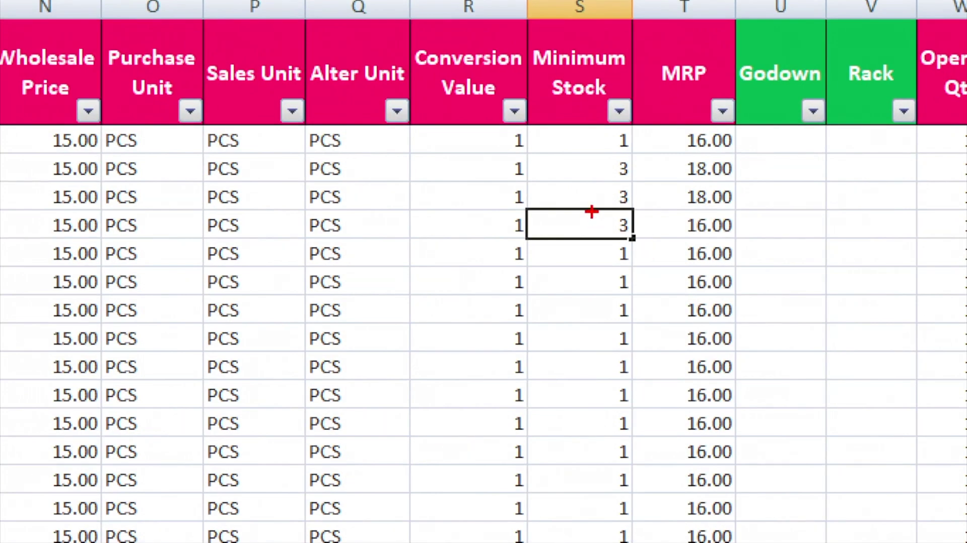
left_click_drag(592, 212, 643, 237)
- Set the Opening Qty to 500 in row 5, 340 in row 3 and 230 in row 2
left_click(964, 223)
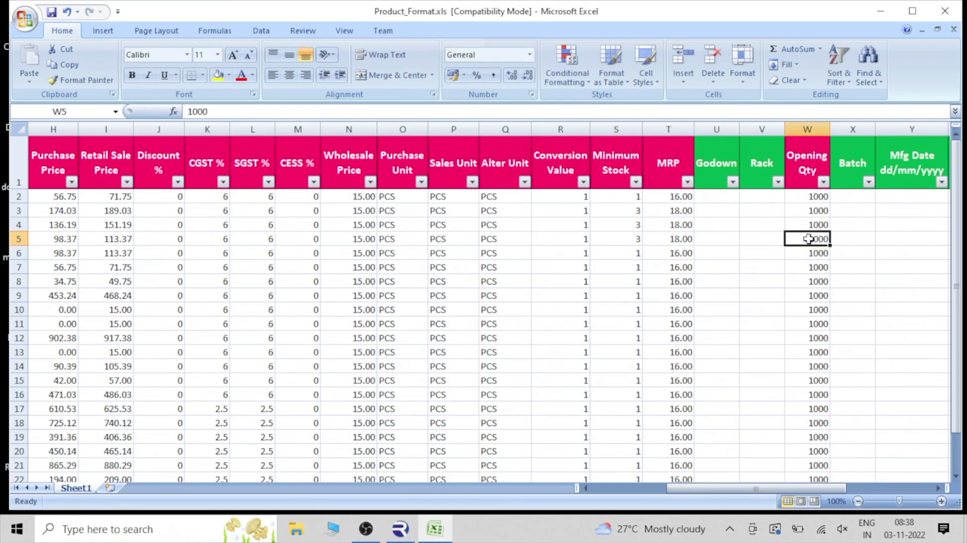
type("500")
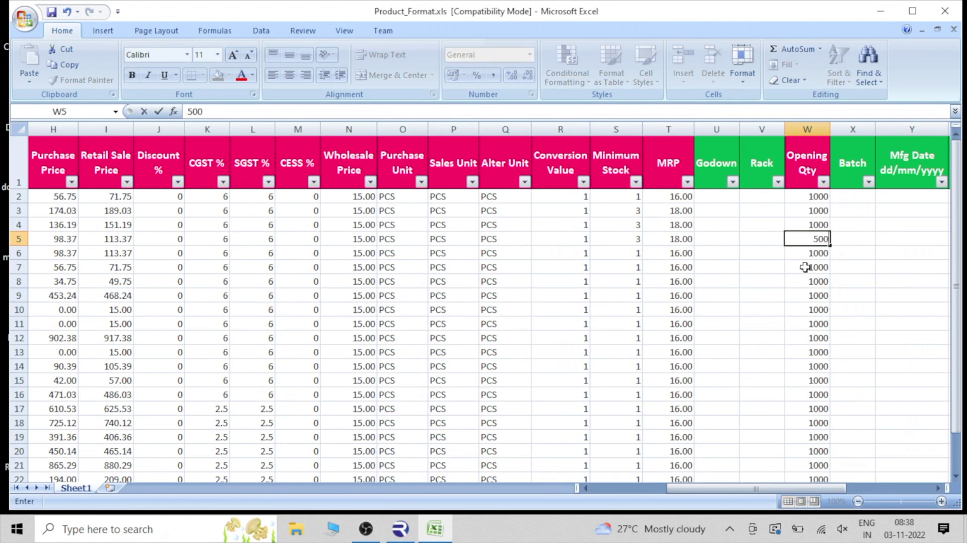
left_click(807, 264)
left_click(808, 211)
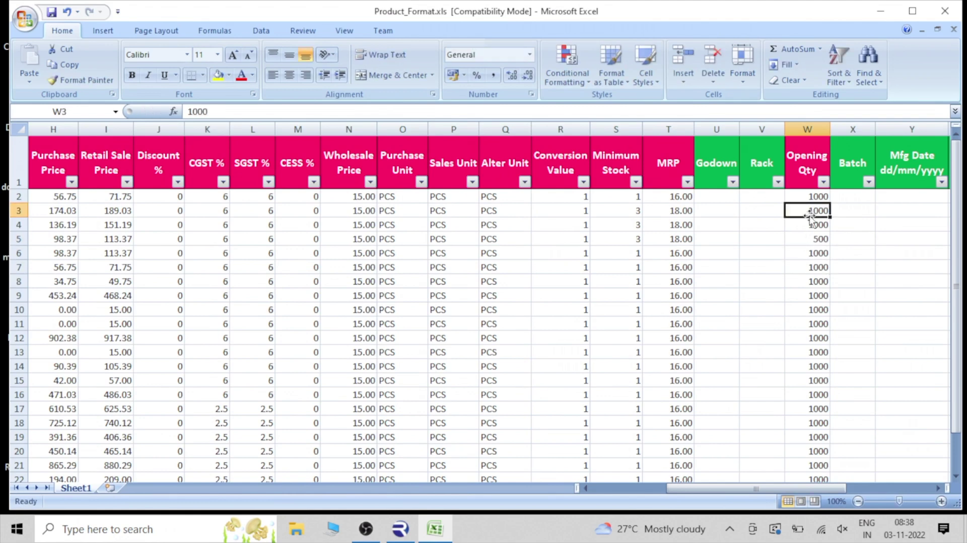
type("3")
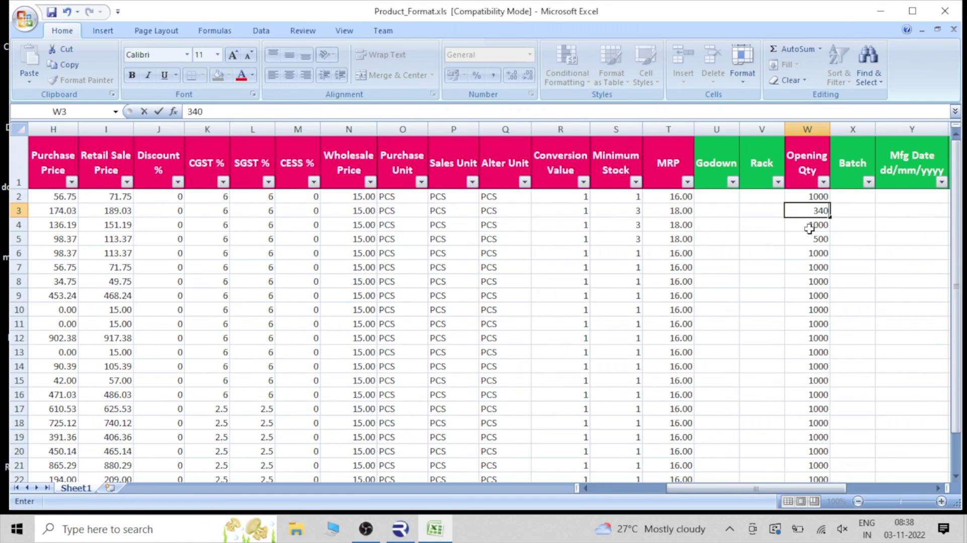
type("40")
left_click(808, 200)
type("2")
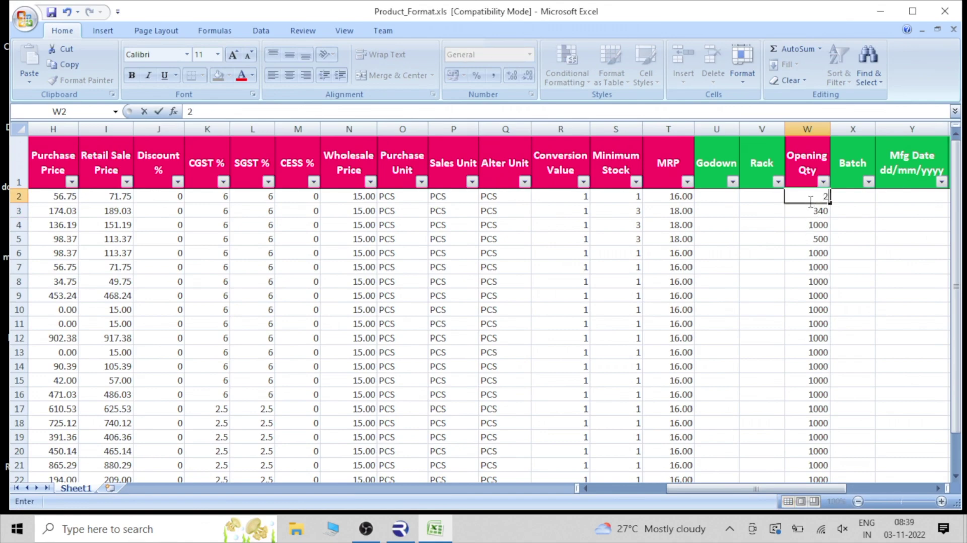
type("30")
left_click(811, 239)
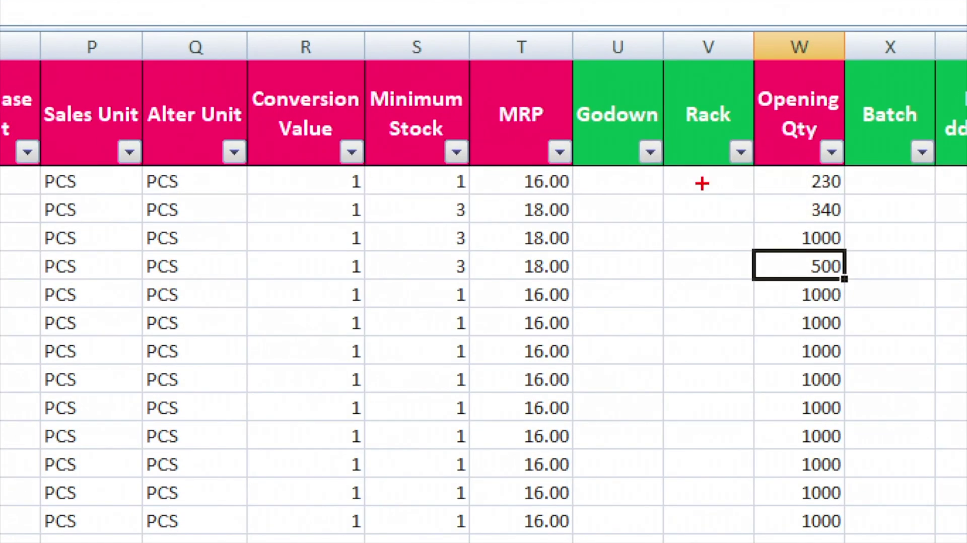
- Review the Opening Qty values, the columns from Batch to Colour, and the Barcode column down to the last product
left_click_drag(806, 169, 848, 240)
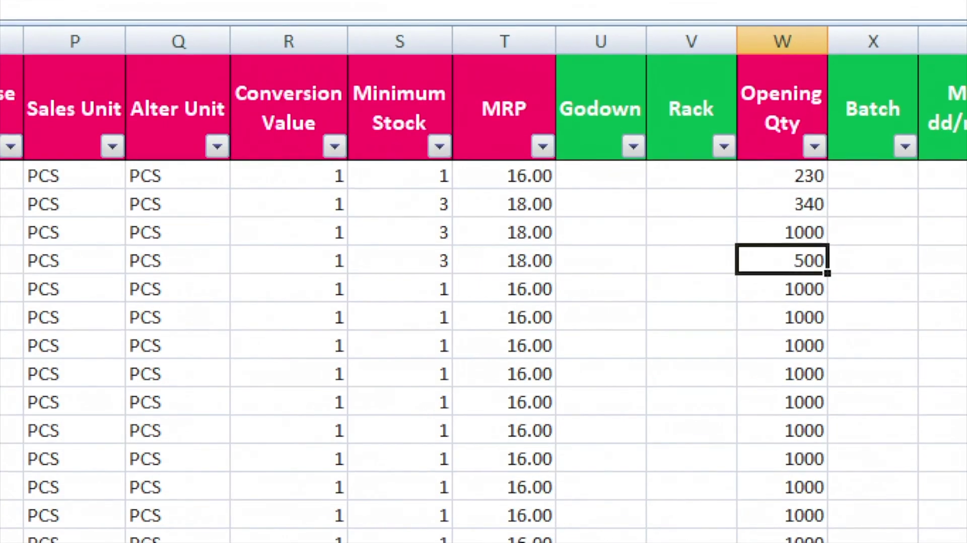
left_click_drag(812, 206, 826, 216)
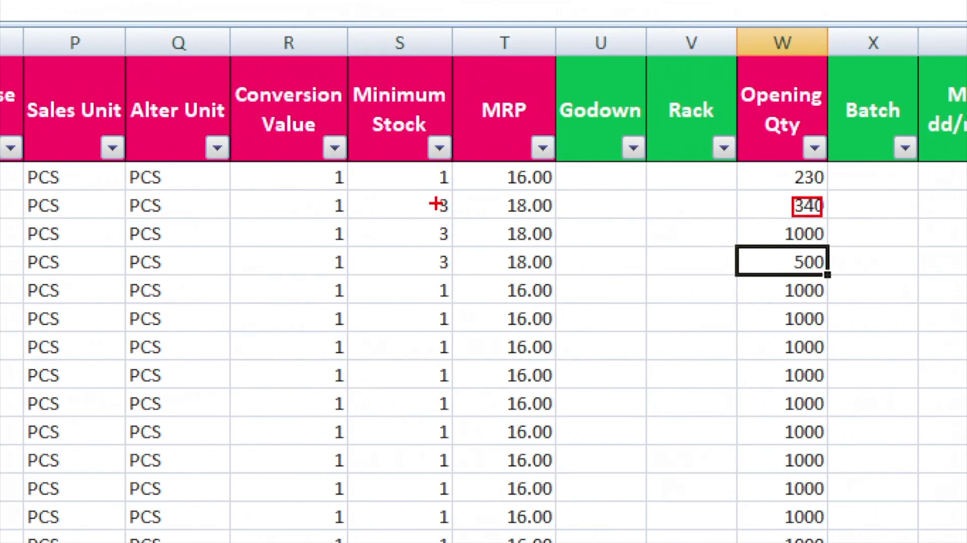
left_click_drag(425, 202, 461, 214)
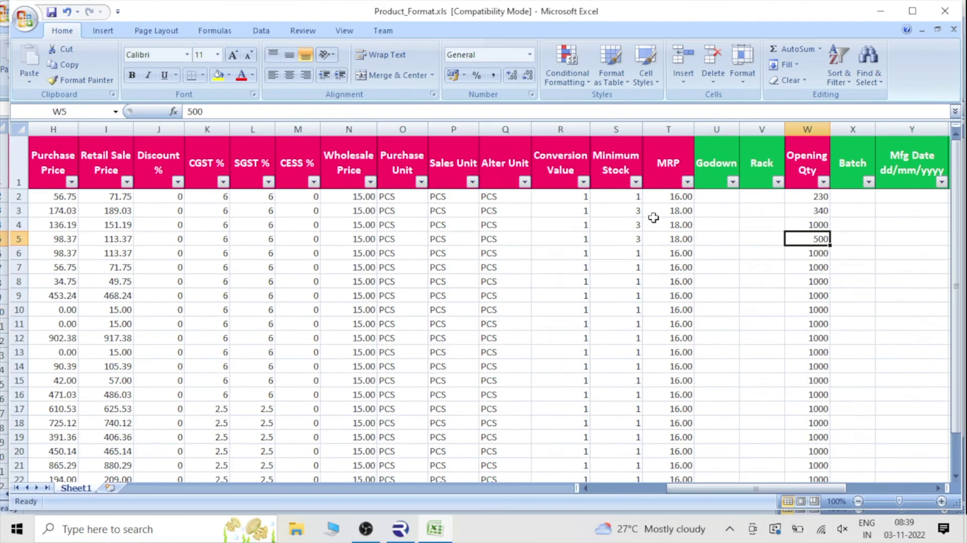
left_click_drag(705, 488, 806, 487)
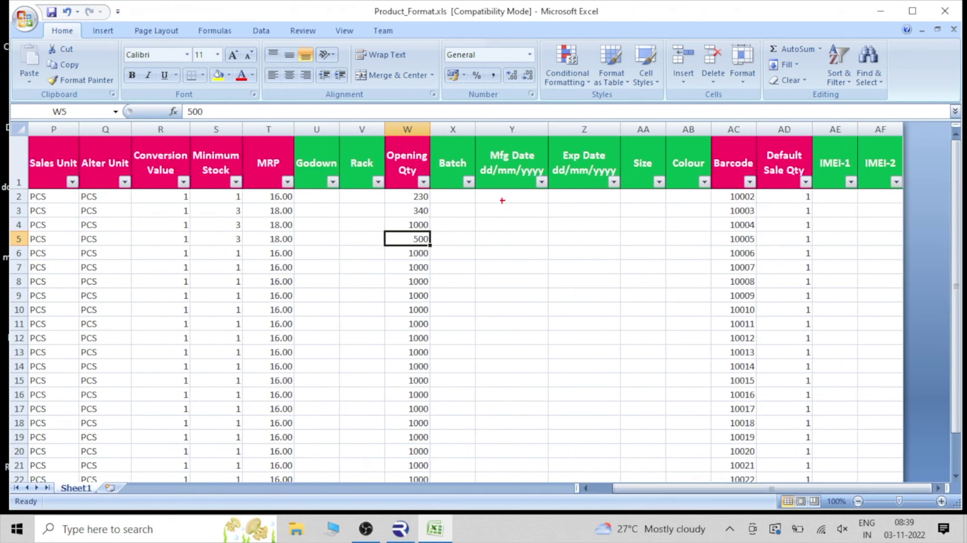
mouse_move(431, 127)
left_mouse_down()
mouse_move(536, 192)
mouse_move(662, 237)
mouse_move(707, 292)
left_mouse_up()
key("e")
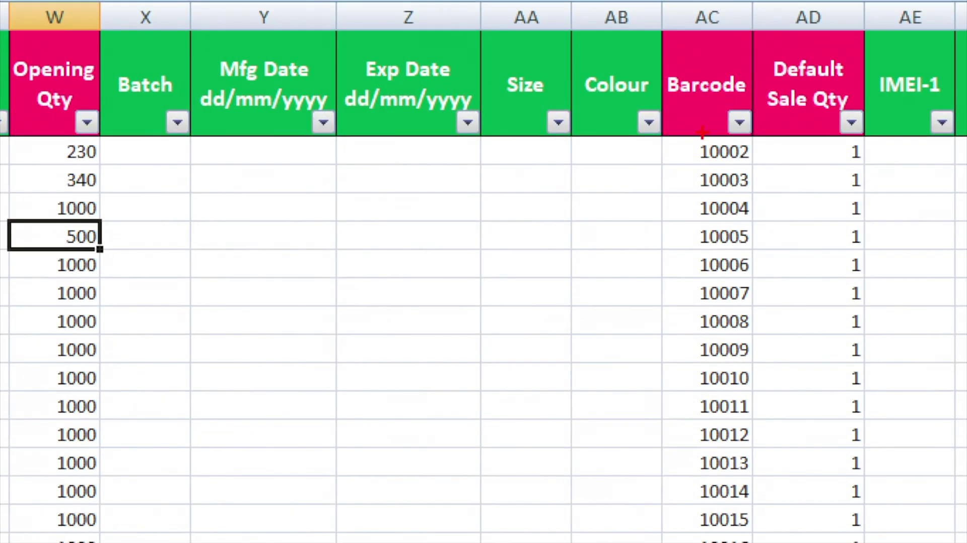
mouse_move(702, 132)
left_mouse_down()
mouse_move(759, 224)
mouse_move(761, 248)
left_mouse_up()
scroll(746, 257, "down", 4)
scroll(746, 258, "up", 4)
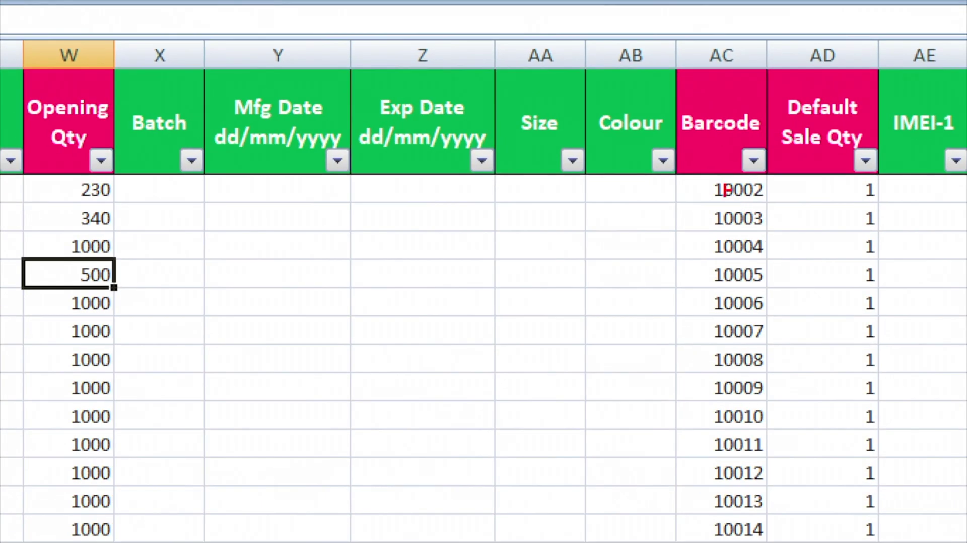
left_click_drag(716, 191, 753, 260)
left_click_drag(710, 233, 772, 262)
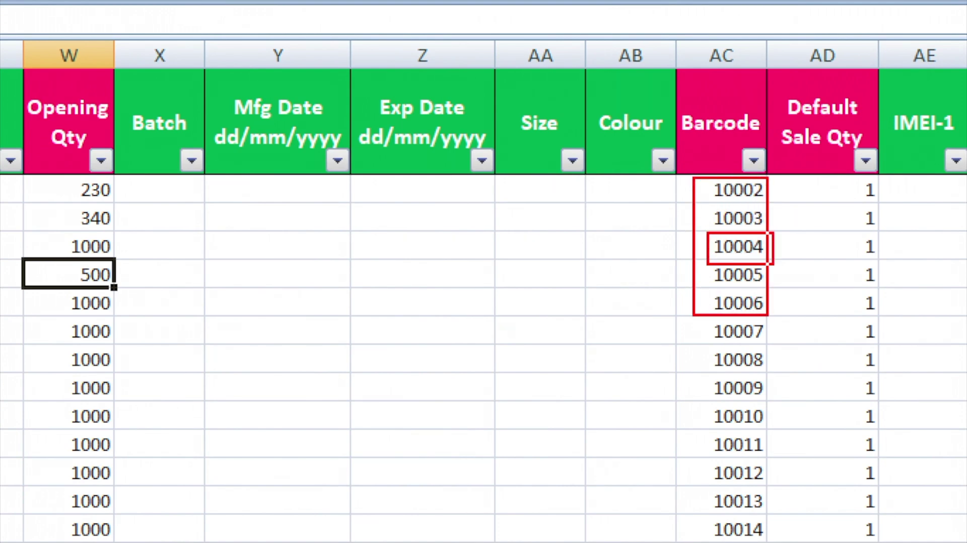
left_click(745, 237)
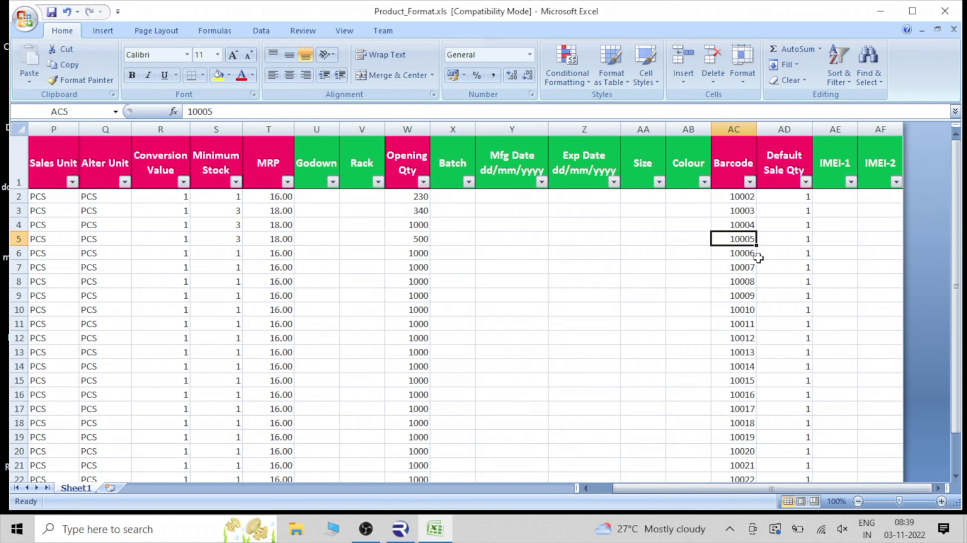
scroll(758, 258, "down", 2)
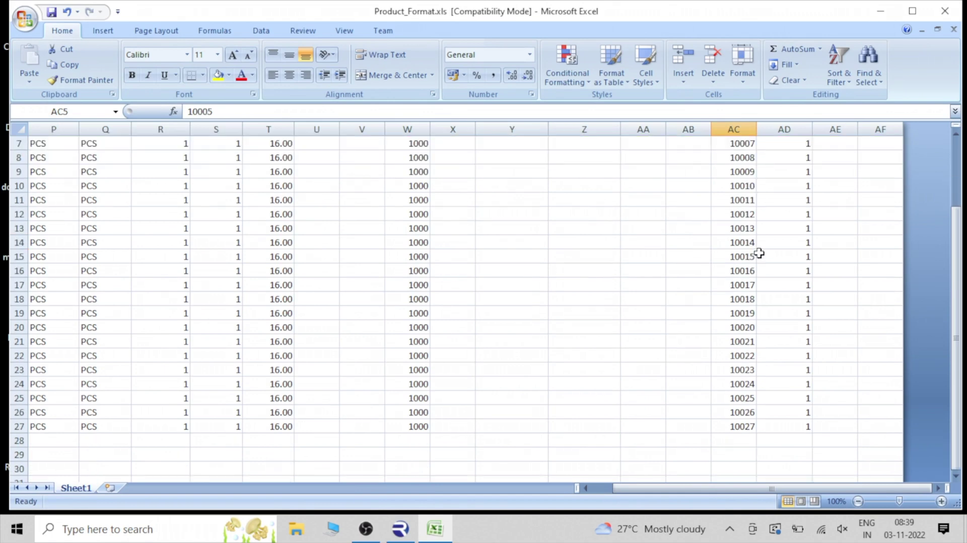
scroll(758, 253, "up", 2)
scroll(758, 252, "down", 3)
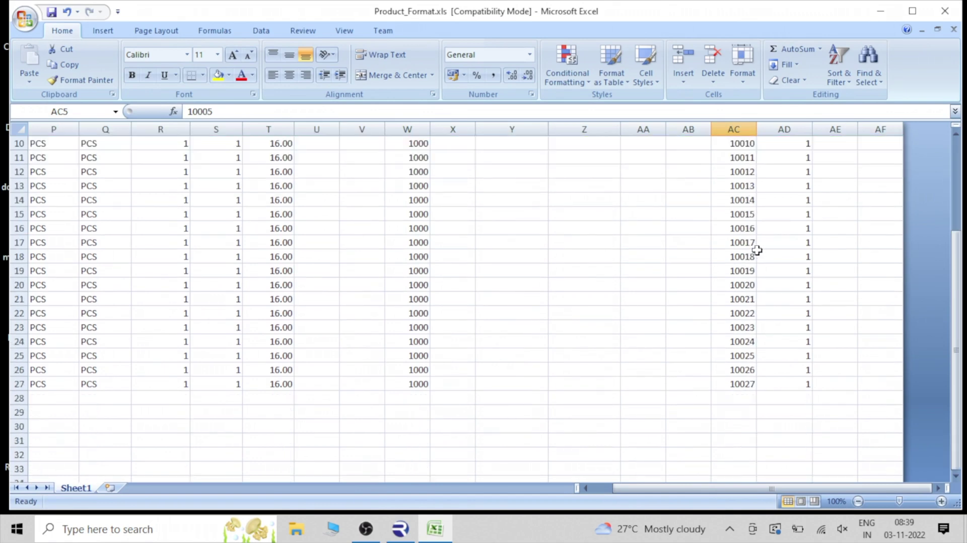
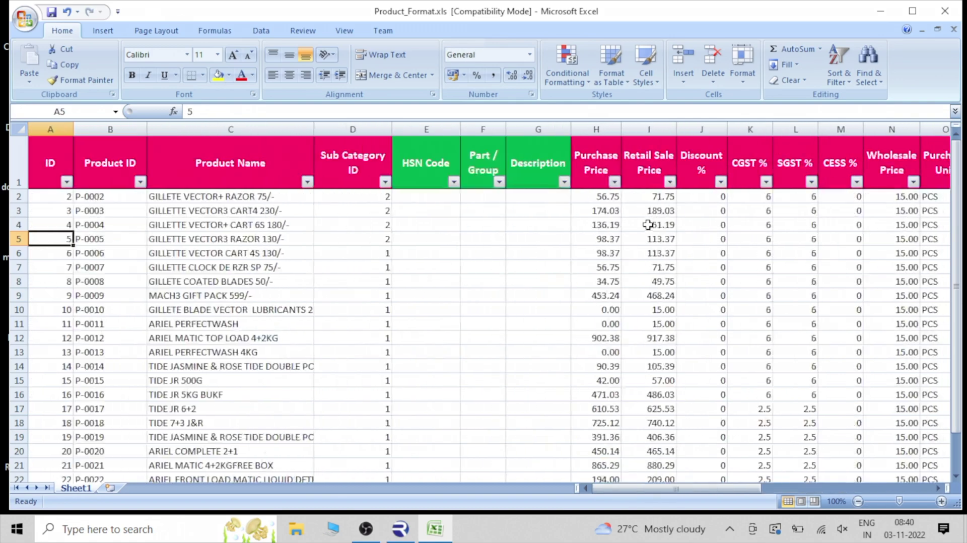
- Change the Product Name of product P-0005 in row 5 to BOOK
left_click(308, 242)
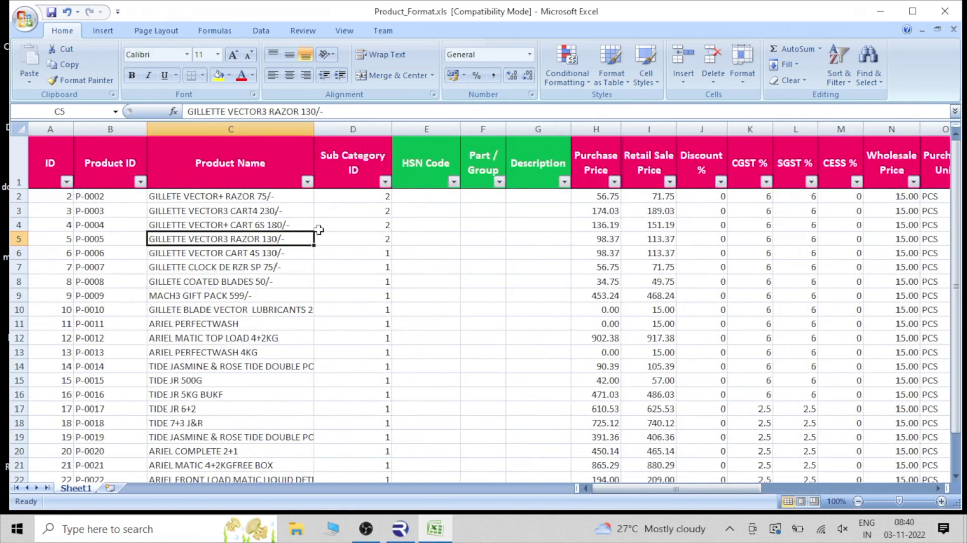
type("BO")
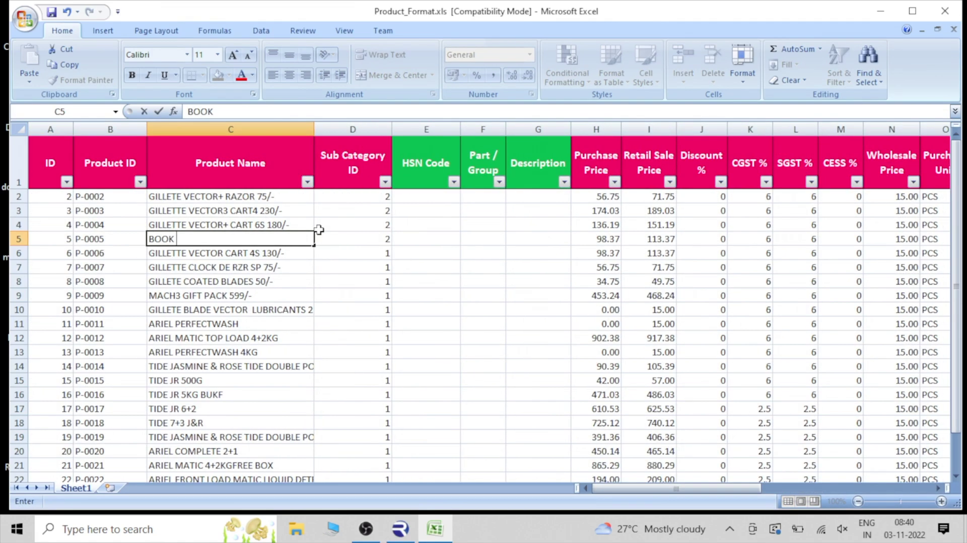
type("OK")
left_click(321, 271)
- Review the BOOK row across to its Barcode and examine the Default Sale Qty column
left_click(369, 240)
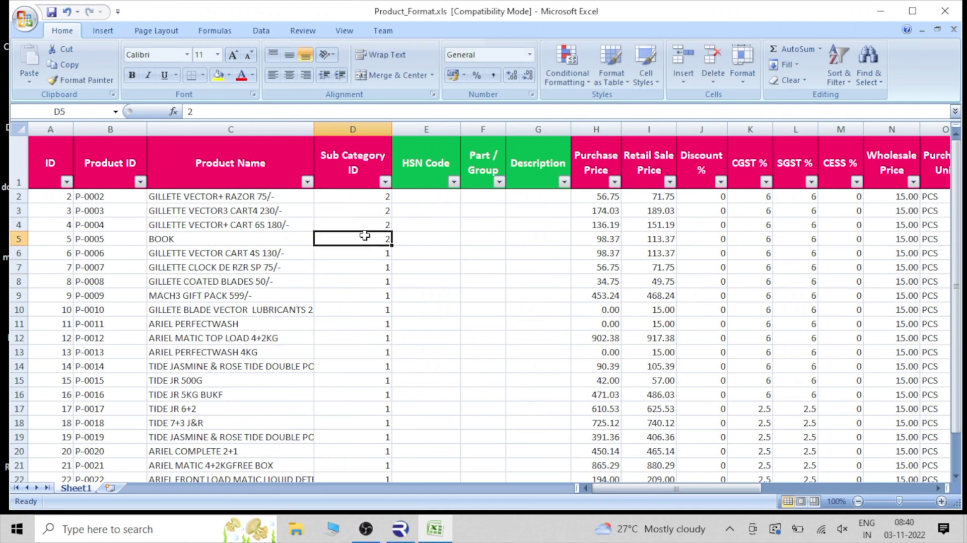
key("Right")
key("Right")
key("Right")
key("Right")
key("Right")
key("Right")
key("Right")
key("Right")
key("Right")
key("Right")
key("Right")
key("Right")
key("Right")
key("Right")
key("Right")
key("Right")
key("Right")
key("Right")
key("Right")
key("Right")
key("Right")
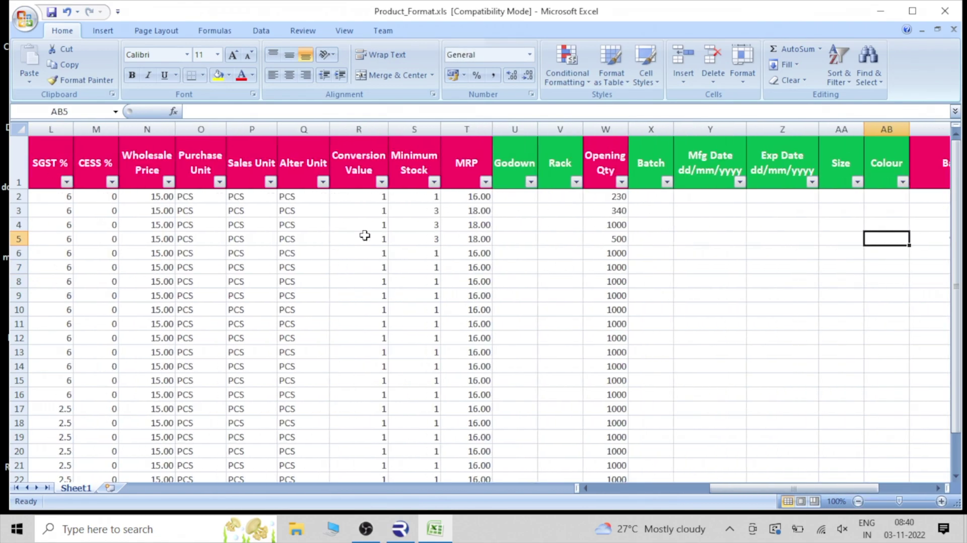
key("Right")
key("Right")
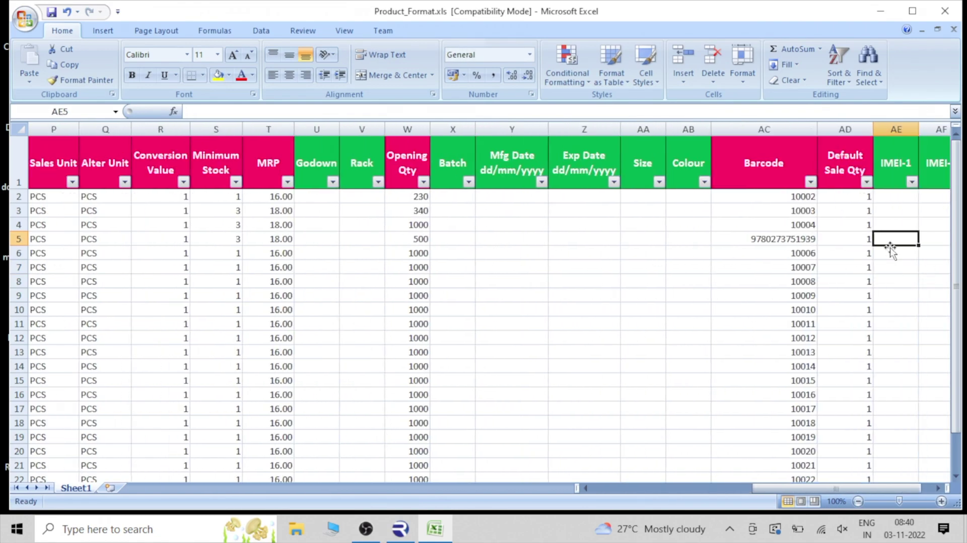
left_click_drag(860, 197, 839, 334)
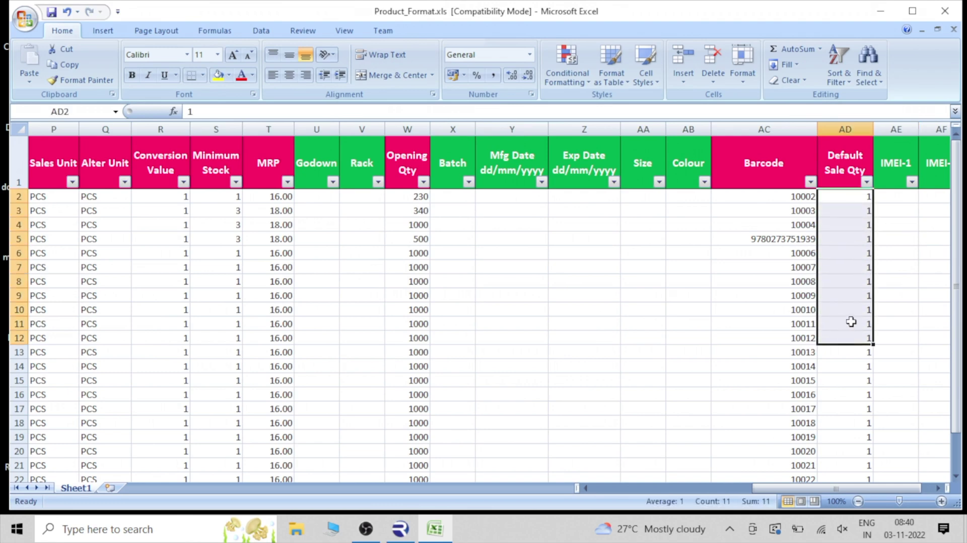
left_click(841, 240)
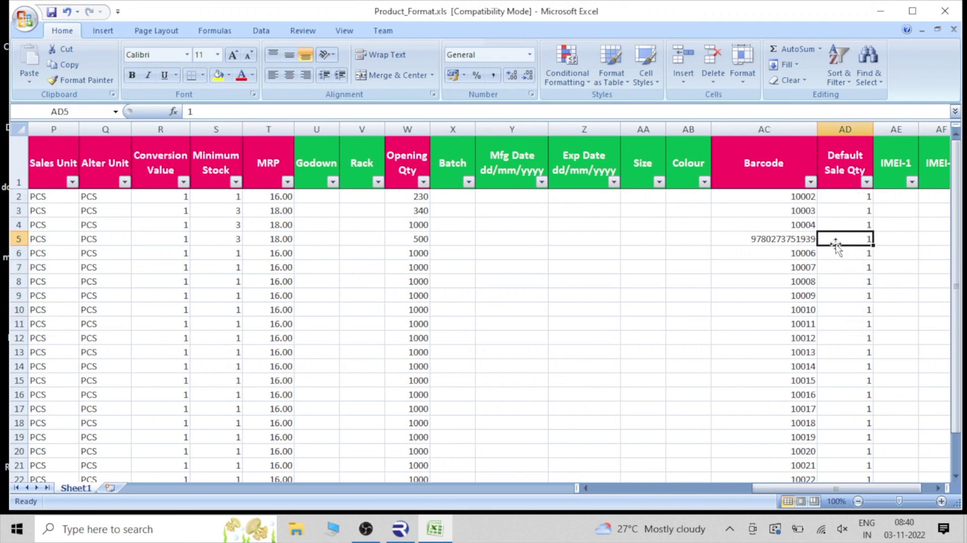
left_click(829, 222)
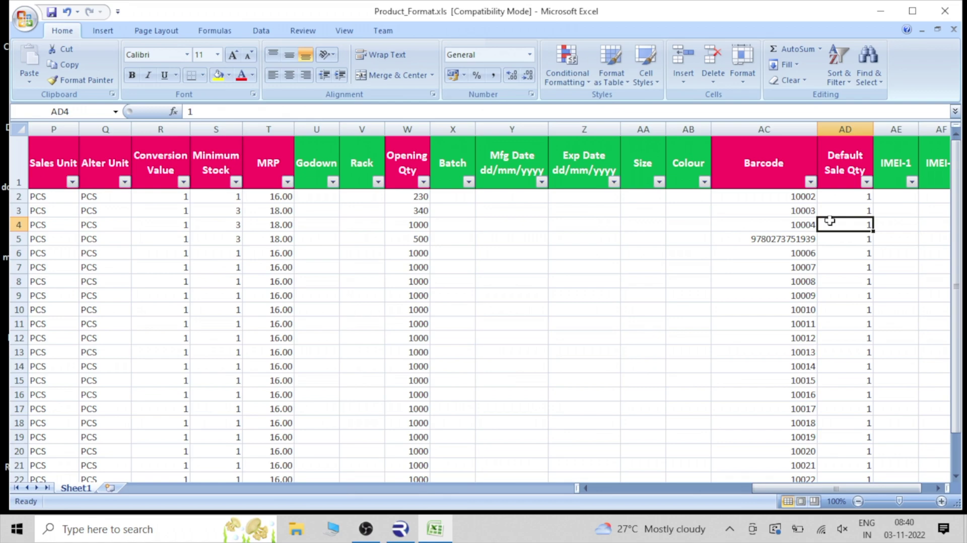
- Change the Product Name of product P-0004 in row 4 to SHIRT PIECE 1.9 MTR
key("Left")
key("Left")
key("Left")
key("Left")
key("Left")
key("Left")
key("Left")
key("Left")
key("Left")
key("Left")
key("Left")
key("Left")
key("Left")
key("Left")
key("Left")
key("Left")
key("Left")
key("Left")
key("Left")
key("Left")
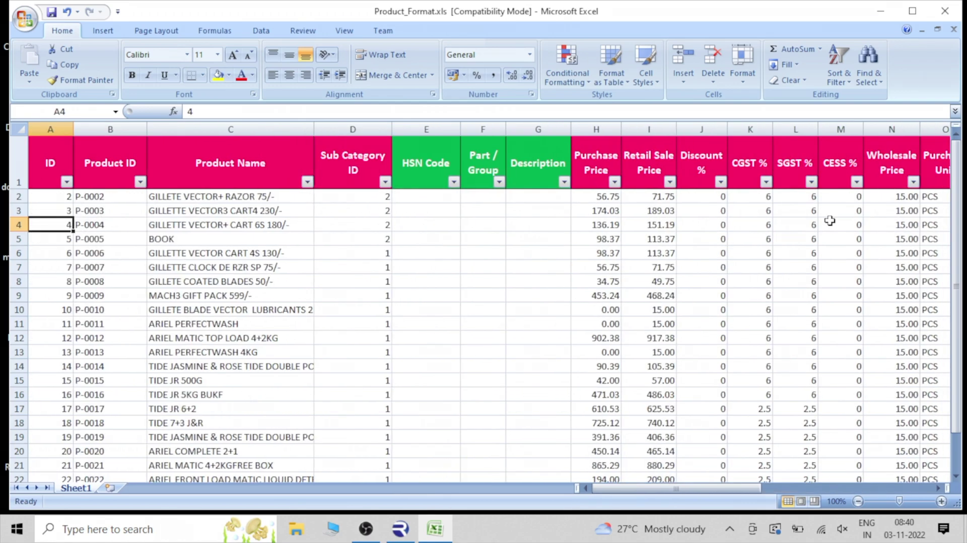
key("Right")
key("Right")
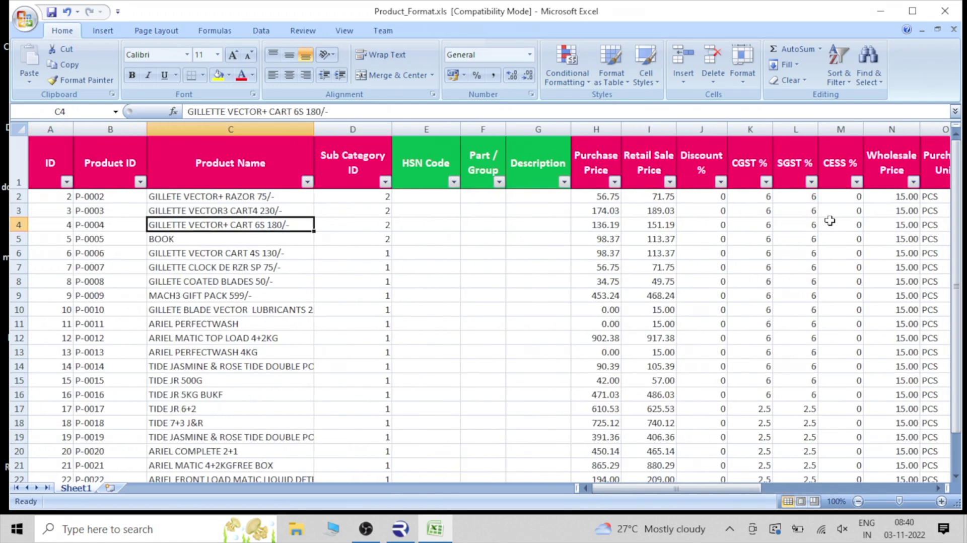
type("SHIRT P")
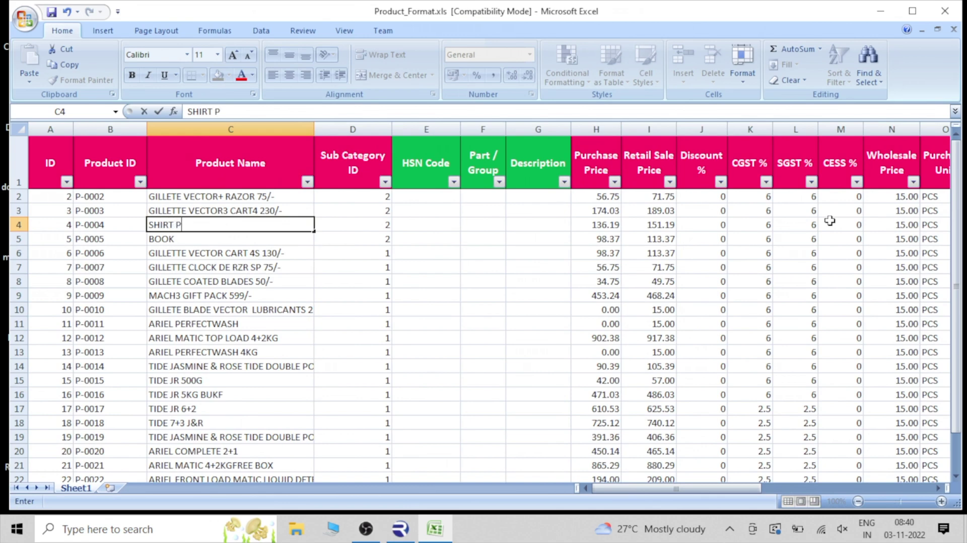
type("IECE 1.9 MTR")
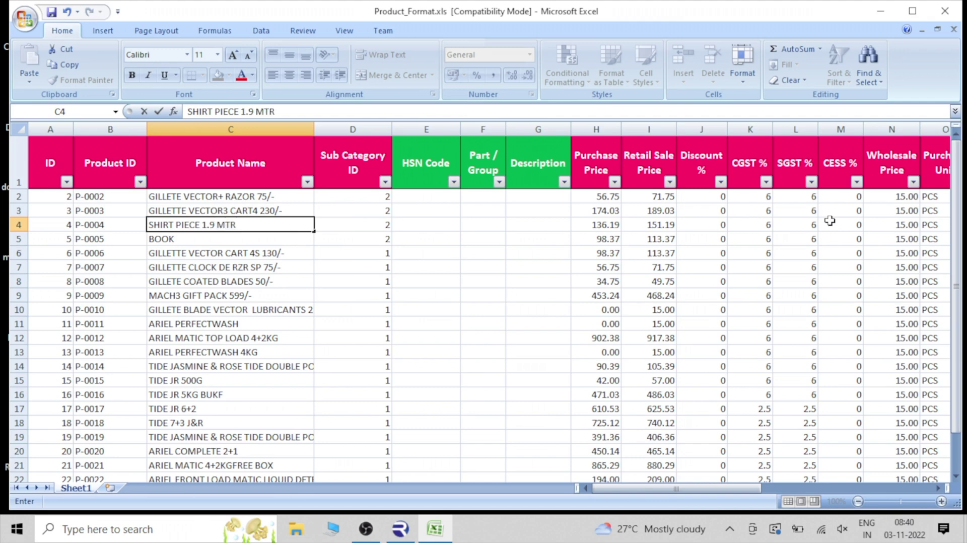
left_click(322, 228)
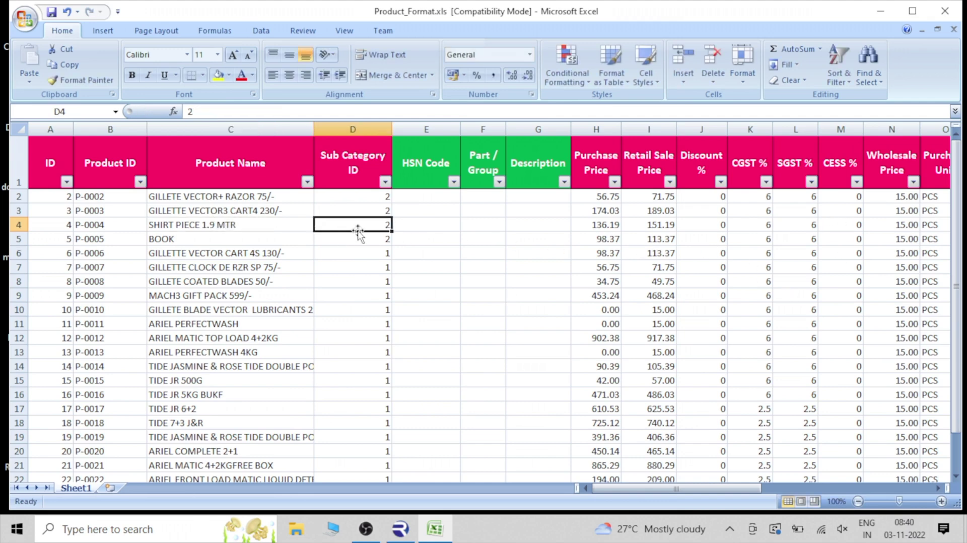
- Set the Default Sale Qty of the SHIRT PIECE 1.9 MTR product in row 4 to 1.9
left_click(597, 225)
left_click(633, 225)
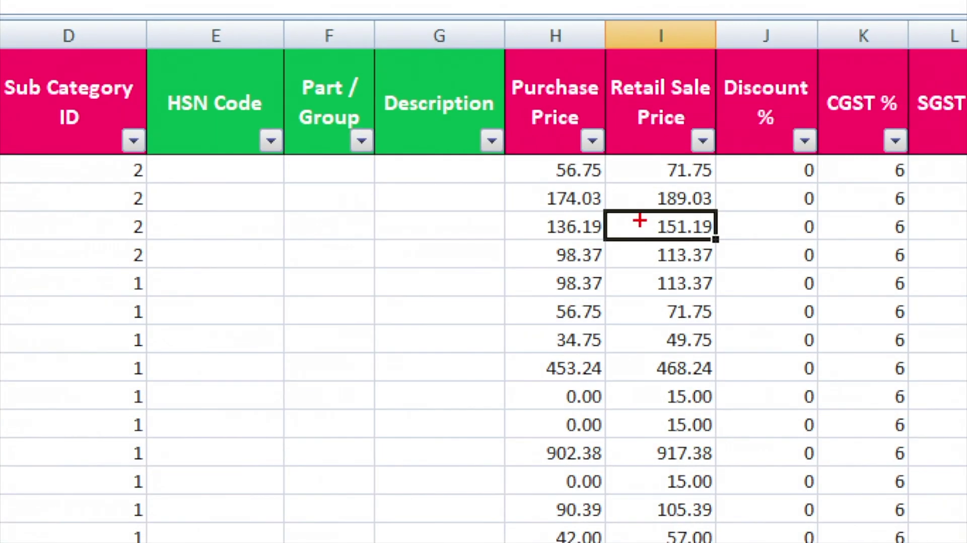
left_click_drag(632, 211, 683, 237)
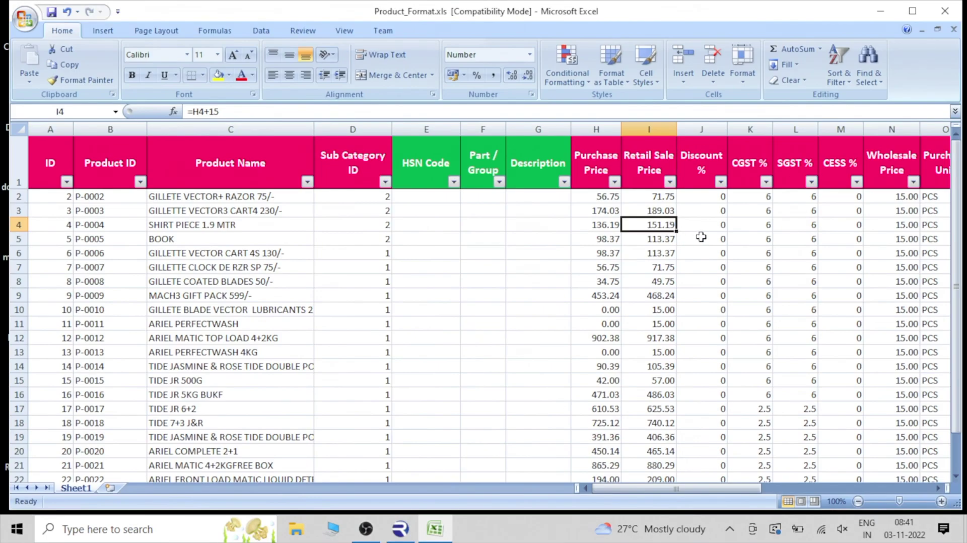
left_click(696, 225)
key("Right")
key("Right")
key("Right")
key("Right")
key("Right")
key("Right")
key("Right")
key("Right")
key("Right")
key("Right")
key("Right")
key("Right")
key("Right")
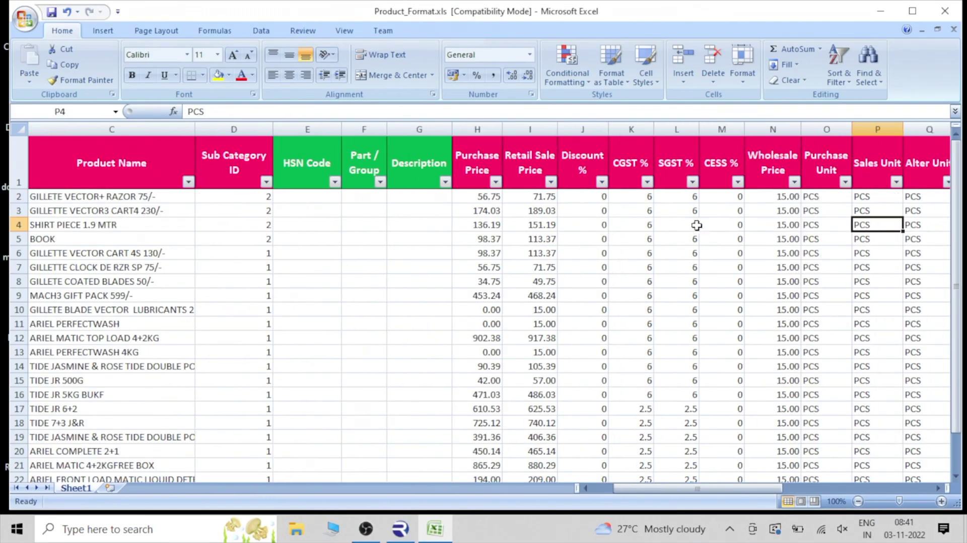
key("Right")
key("Right")
key("Right")
key("Right")
key("Right")
key("Right")
key("Right")
key("Right")
key("Right")
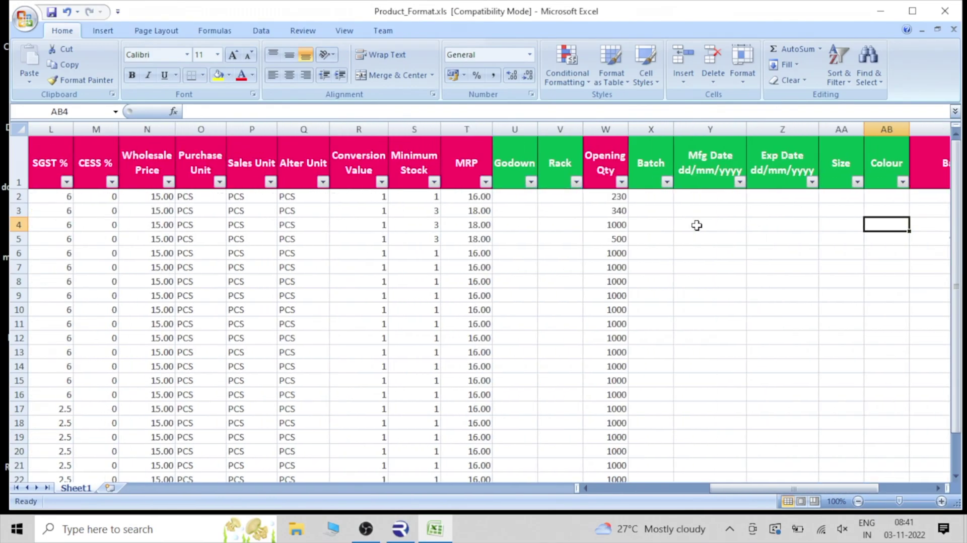
left_click(795, 228)
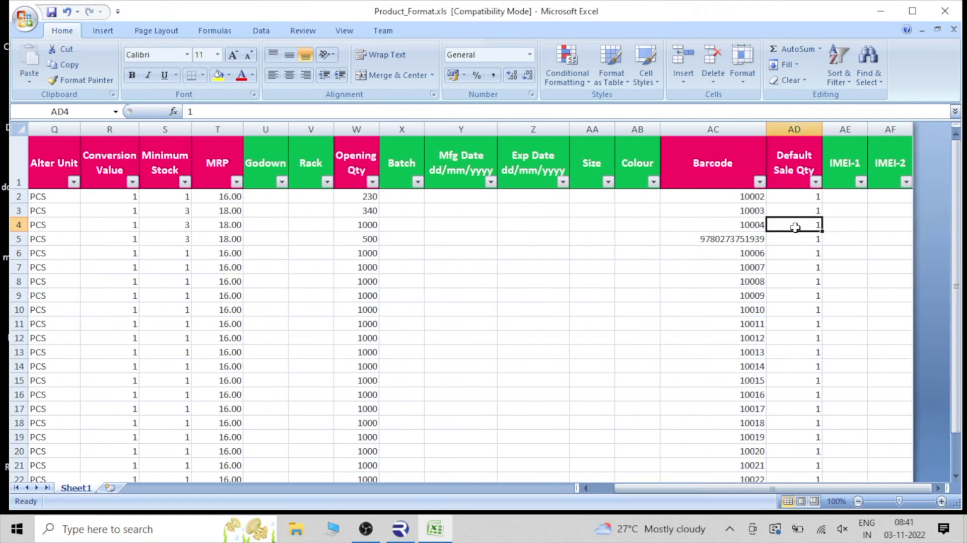
type("1")
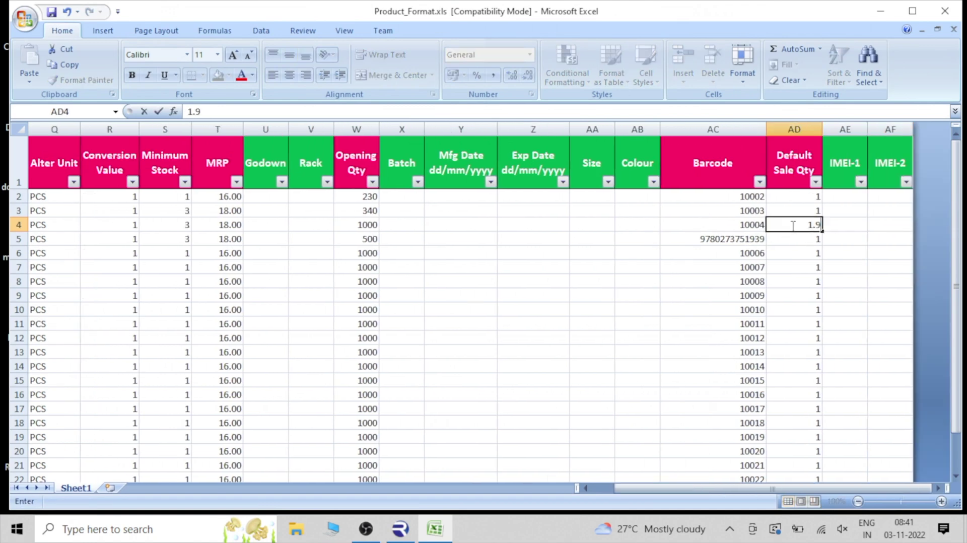
key("Return")
left_click(788, 222)
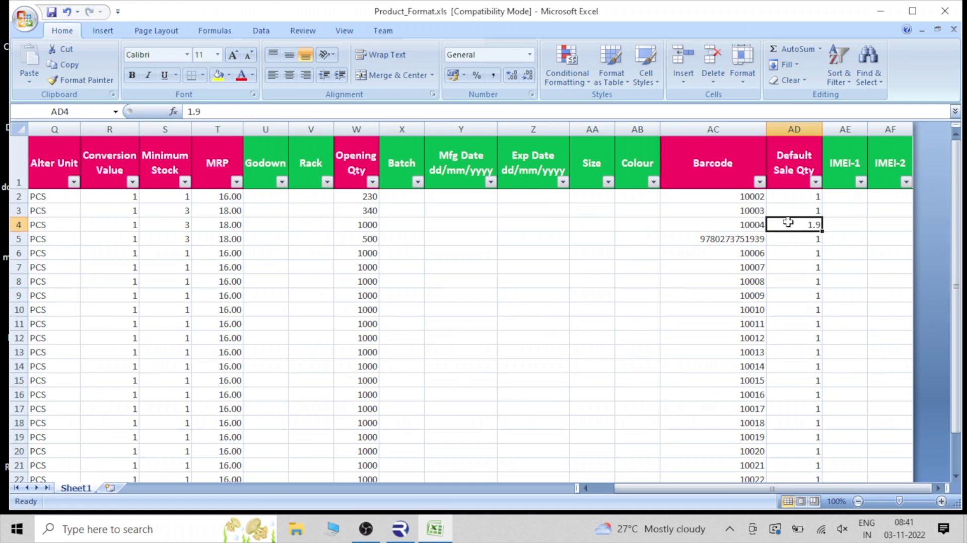
- Set the Retail Sale Price of the SHIRT PIECE 1.9 MTR product in row 4 to 100 and its Purchase Price to 60
key("Left")
key("Left")
key("Left")
key("Left")
key("Left")
key("Left")
key("Left")
key("Left")
key("Left")
key("Left")
key("Left")
key("Left")
key("Left")
key("Left")
key("Left")
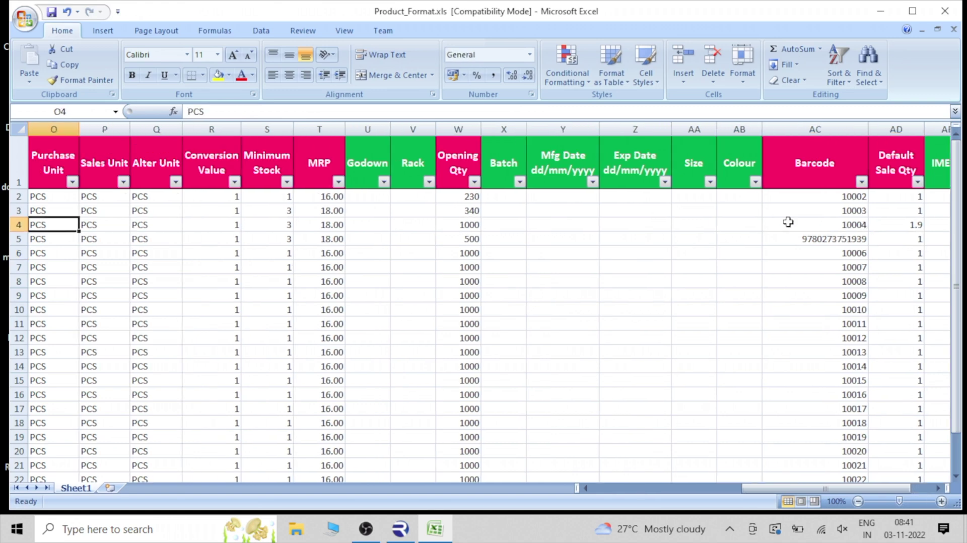
key("Left")
key("Left")
key("Left")
key("Left")
key("Left")
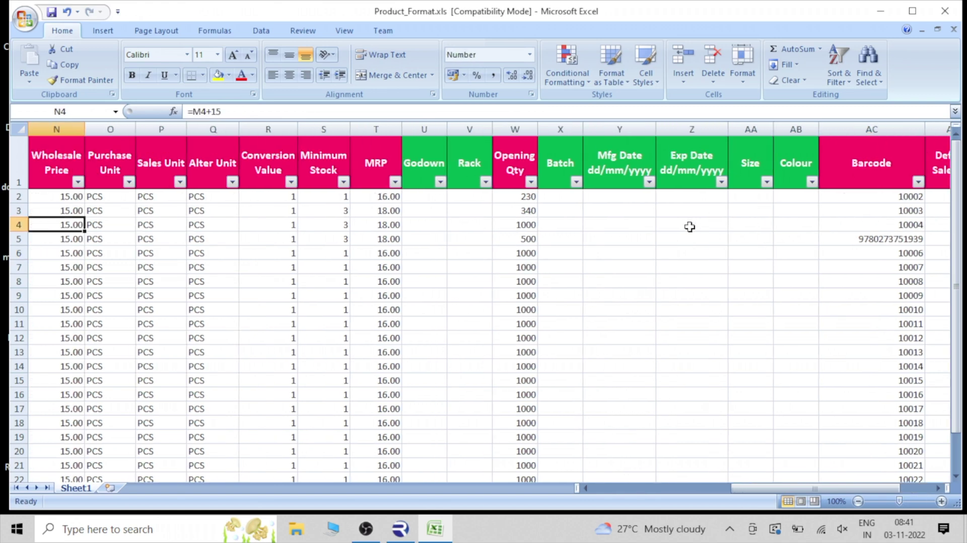
key("Left")
key("Left")
key("Left")
key("Left")
key("Left")
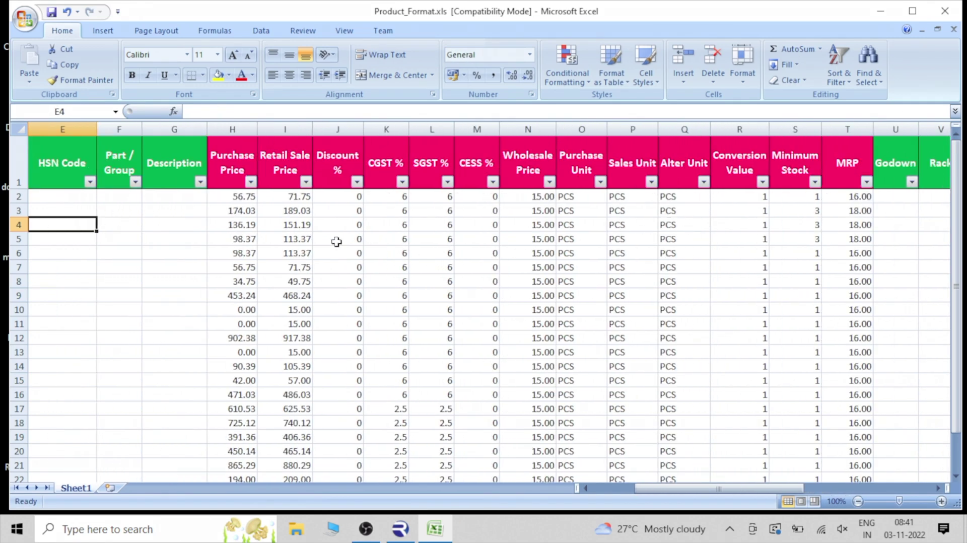
left_click(284, 223)
type("100")
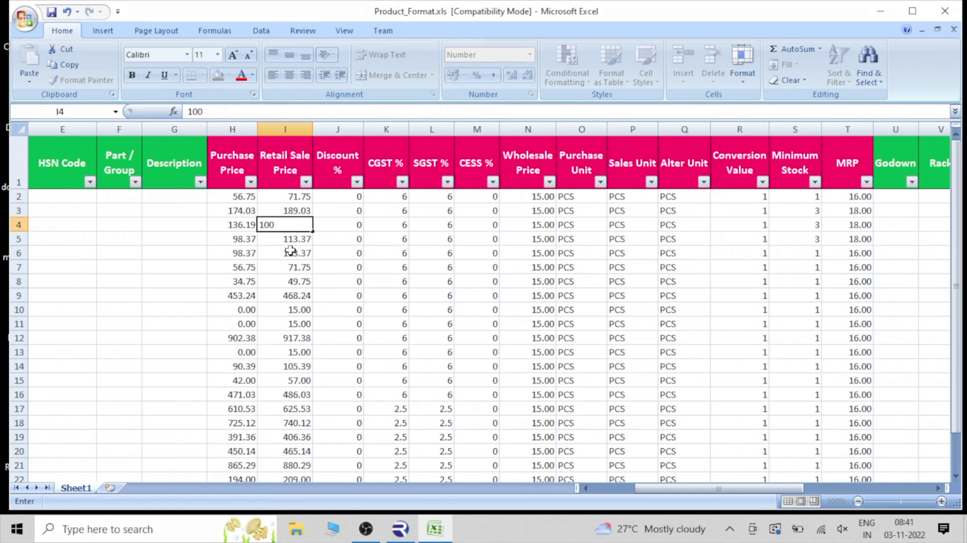
left_click(241, 225)
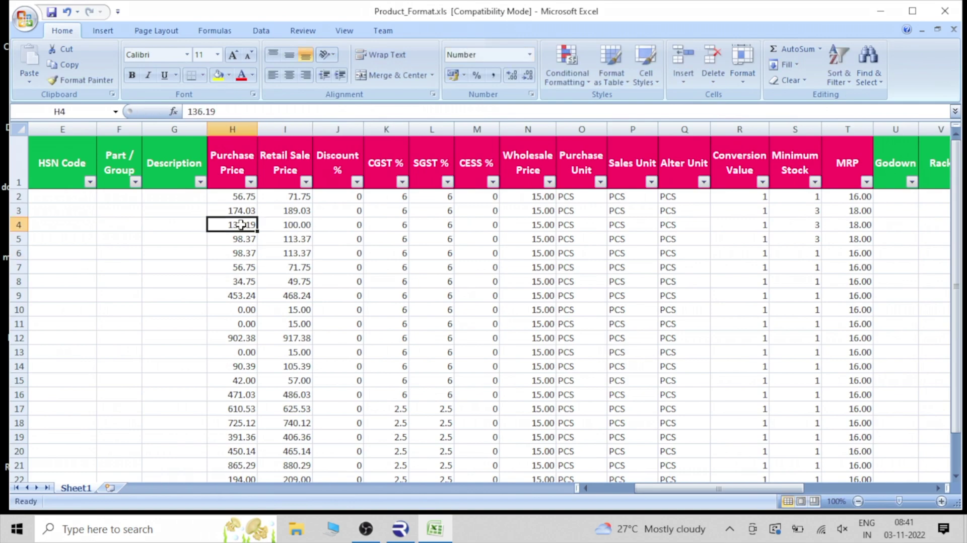
type("60")
left_click(267, 252)
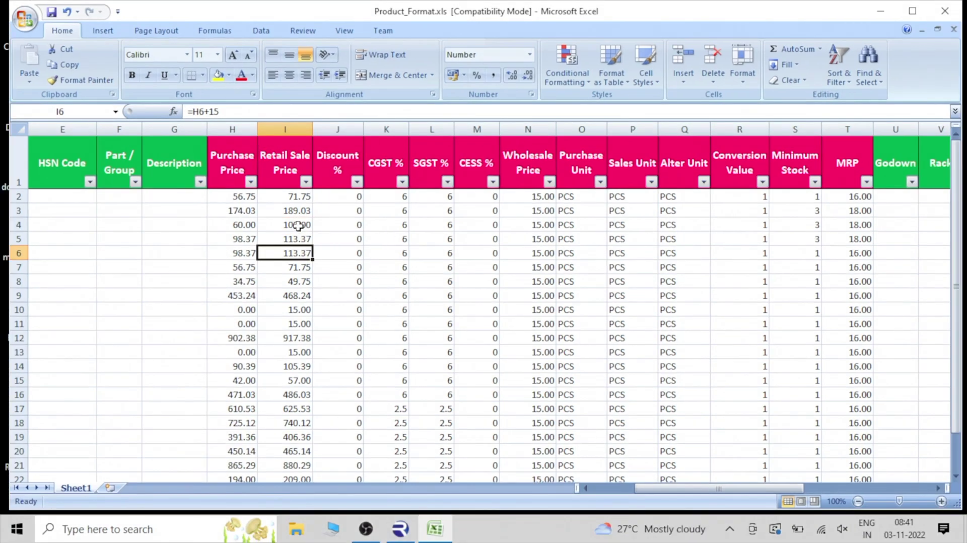
left_click(298, 226)
- Switch to Raintech POS, look up the metre unit code in Product Entry's Sales Main Unit options, and return to the Excel sheet
left_click(584, 226)
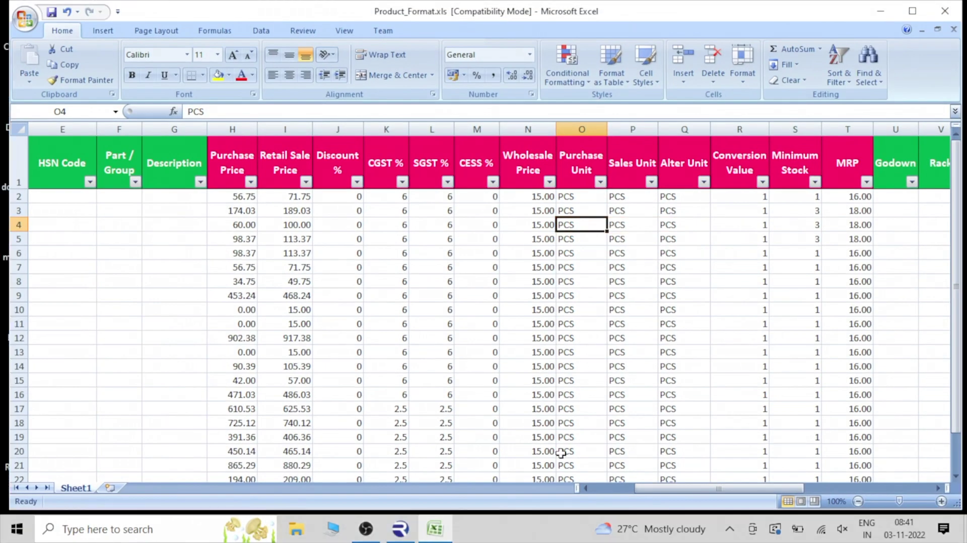
left_click(401, 529)
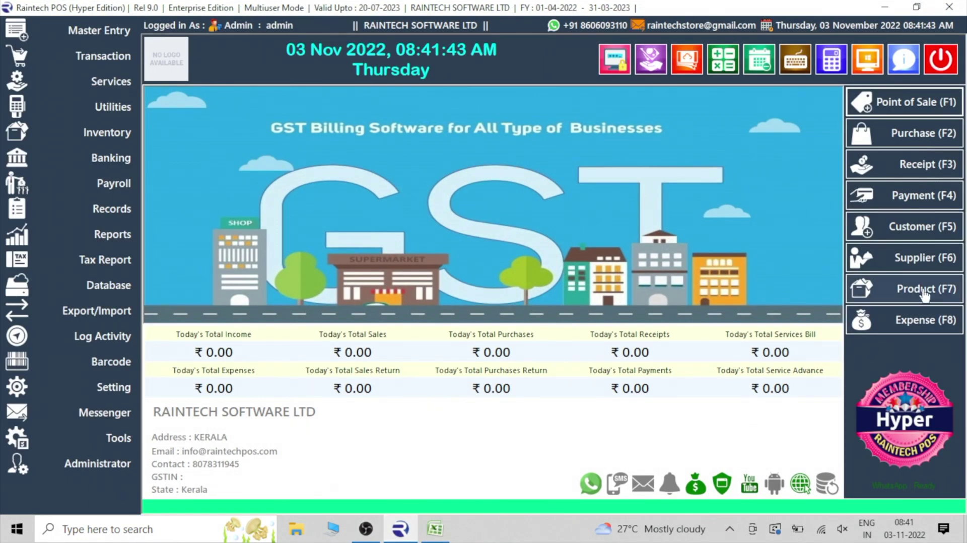
left_click(902, 292)
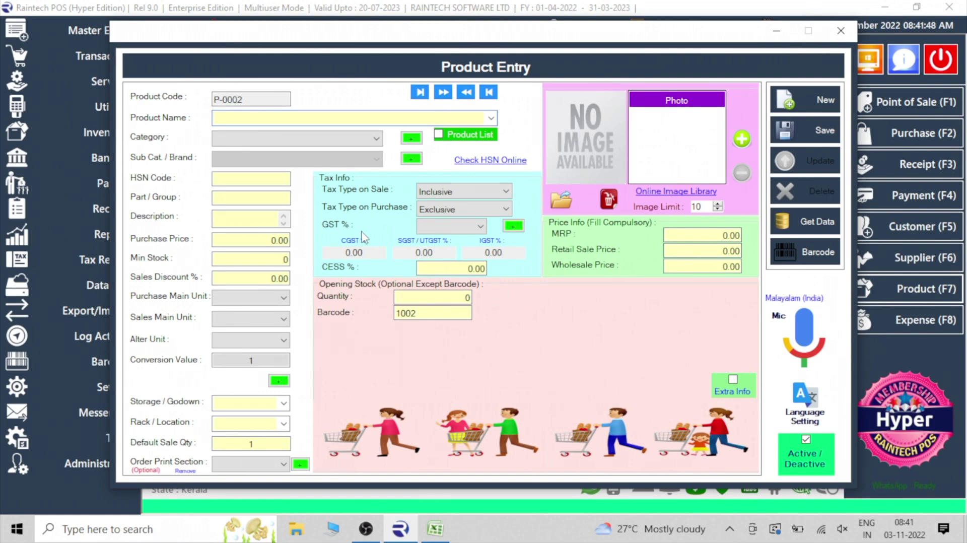
left_click(281, 323)
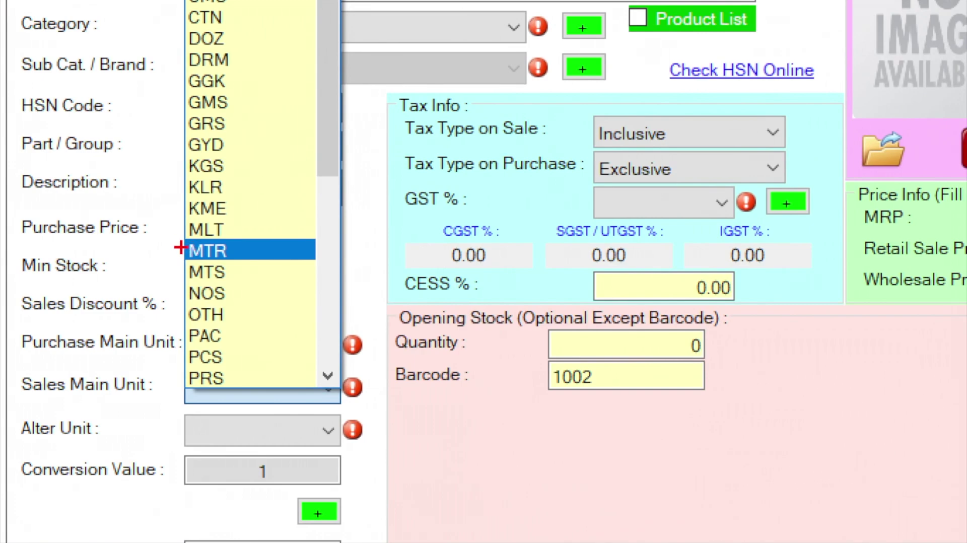
left_click_drag(180, 247, 238, 268)
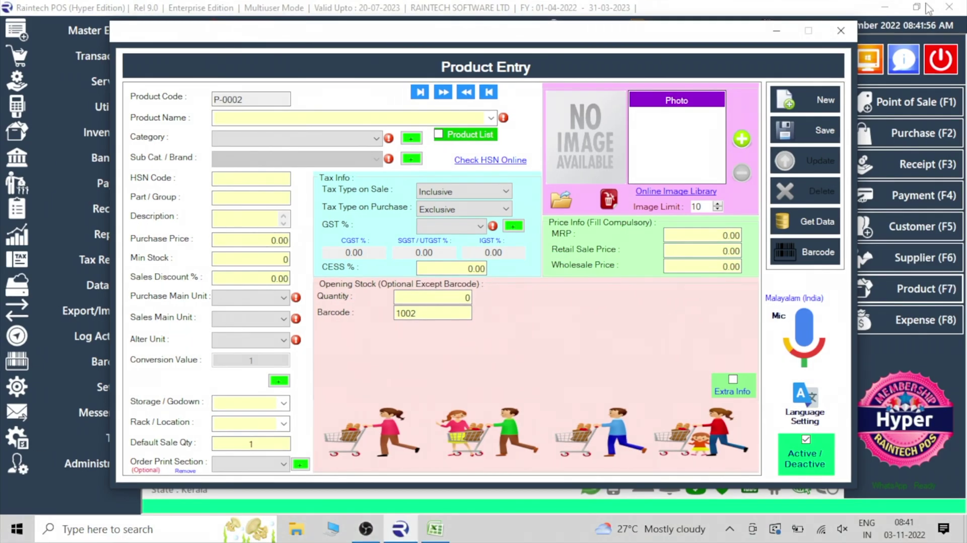
left_click(841, 31)
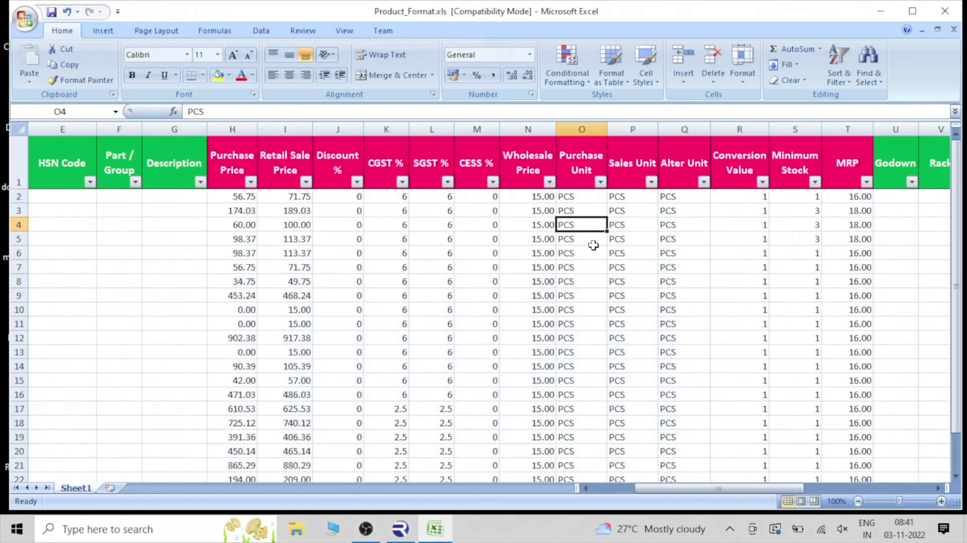
- Change the Purchase Unit, Sales Unit and Alter Unit of the SHIRT PIECE 1.9 MTR product in row 4 to MTR
key("Caps_Lock")
type("MTR")
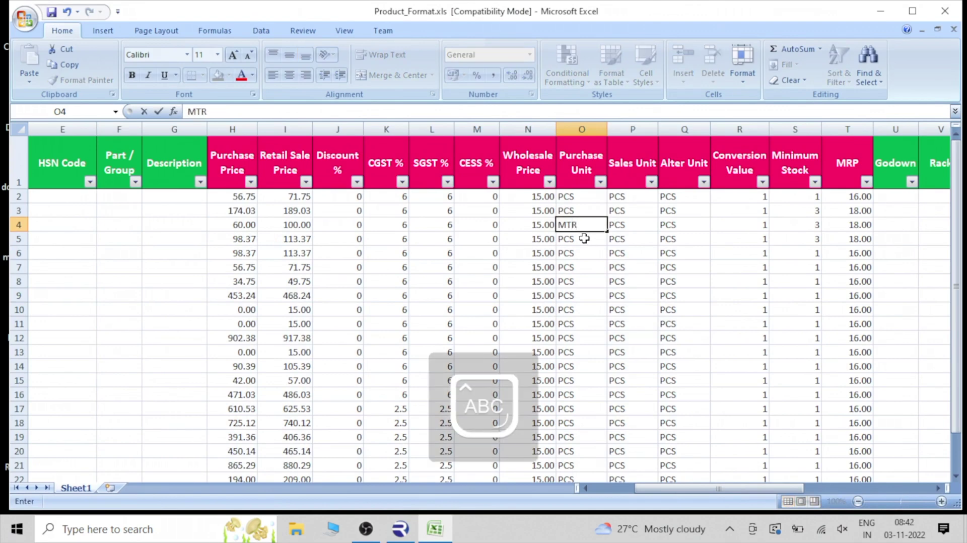
key("Tab")
type("M")
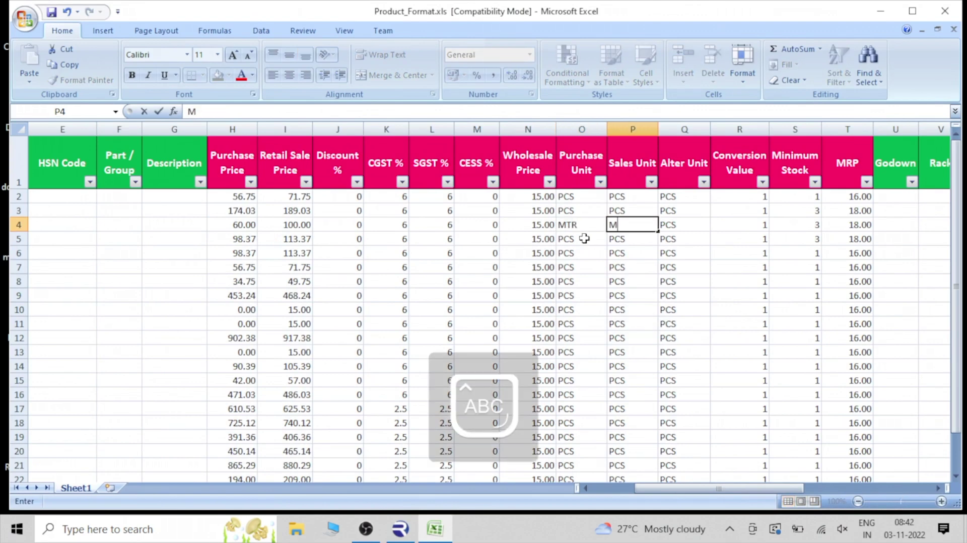
type("TR")
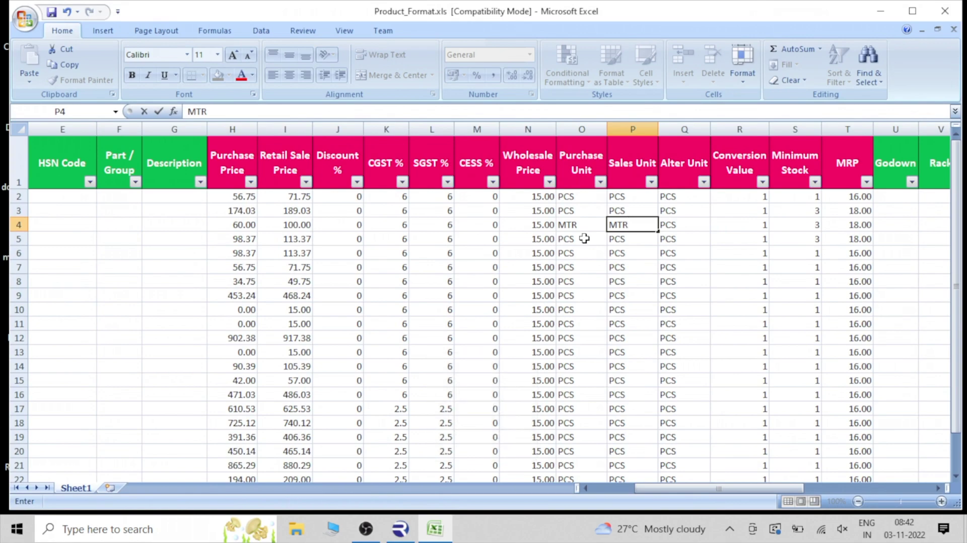
key("Tab")
type("MT")
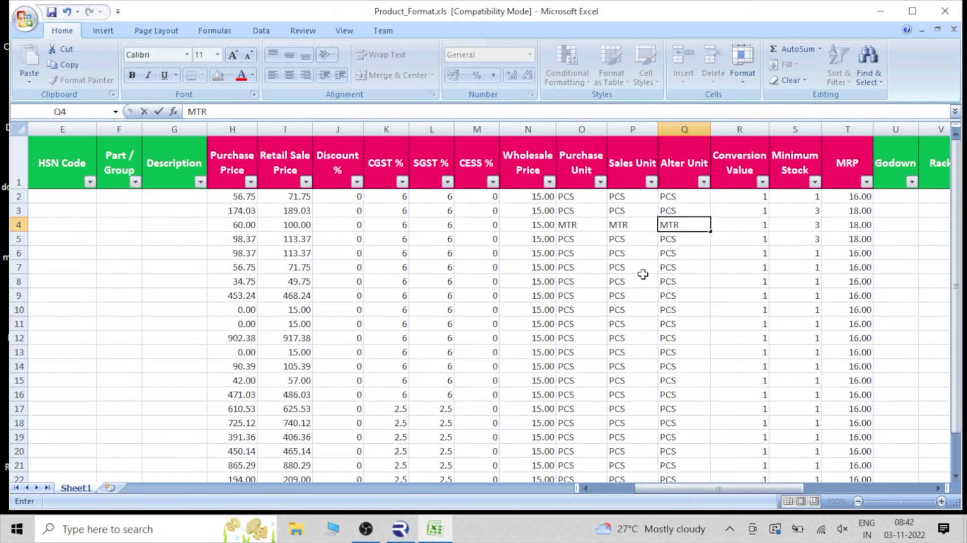
type("R")
left_click(643, 274)
left_click(567, 226)
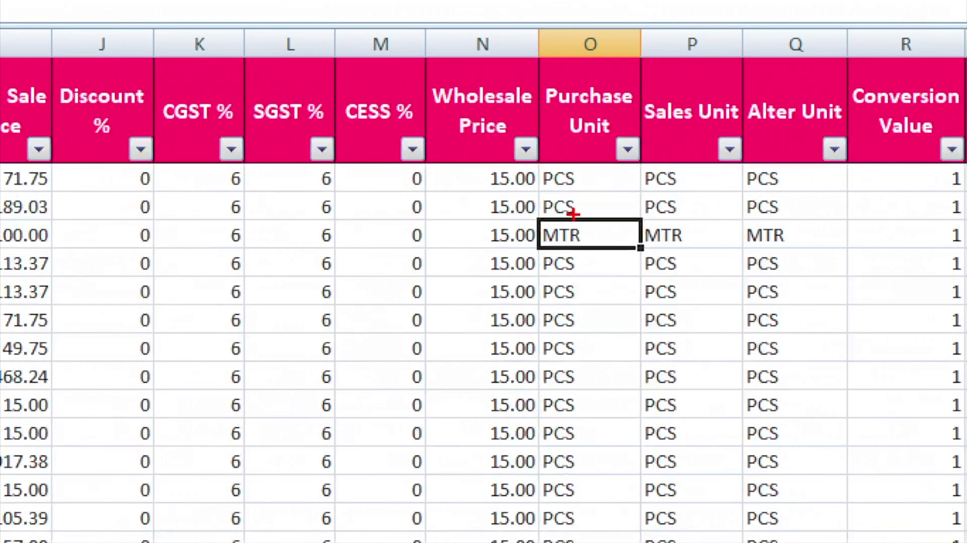
left_click_drag(553, 217, 695, 230)
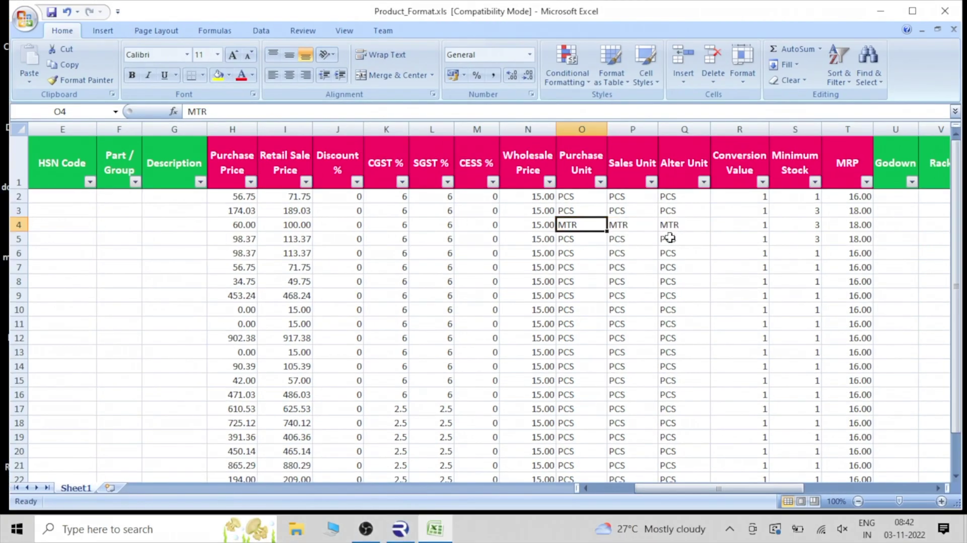
- Review the SHIRT PIECE row from Minimum Stock across Opening Qty, Barcode and Default Sale Qty to the IMEI columns
left_click(770, 236)
key("Up")
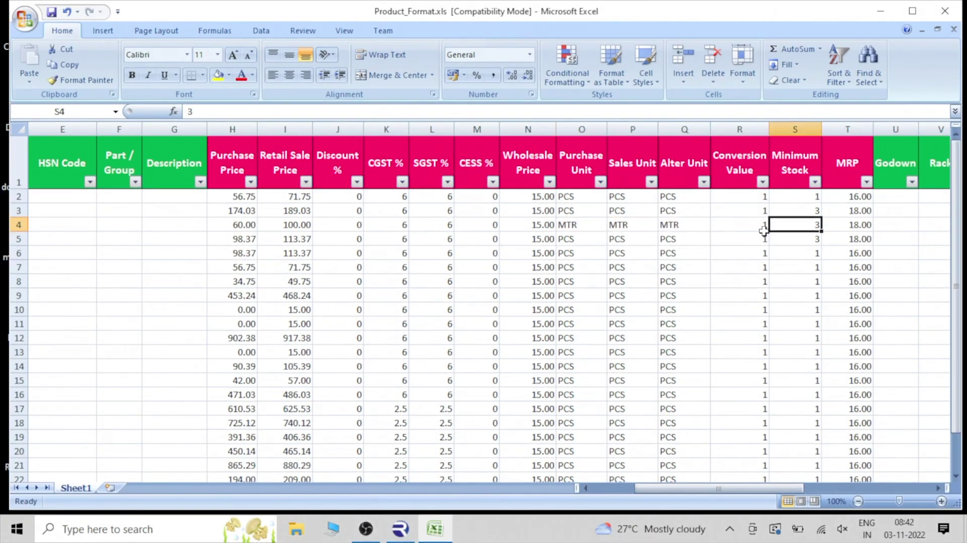
key("Right")
key("Right")
key("Right")
key("Right")
key("Right")
key("Right")
key("Right")
key("Right")
key("Right")
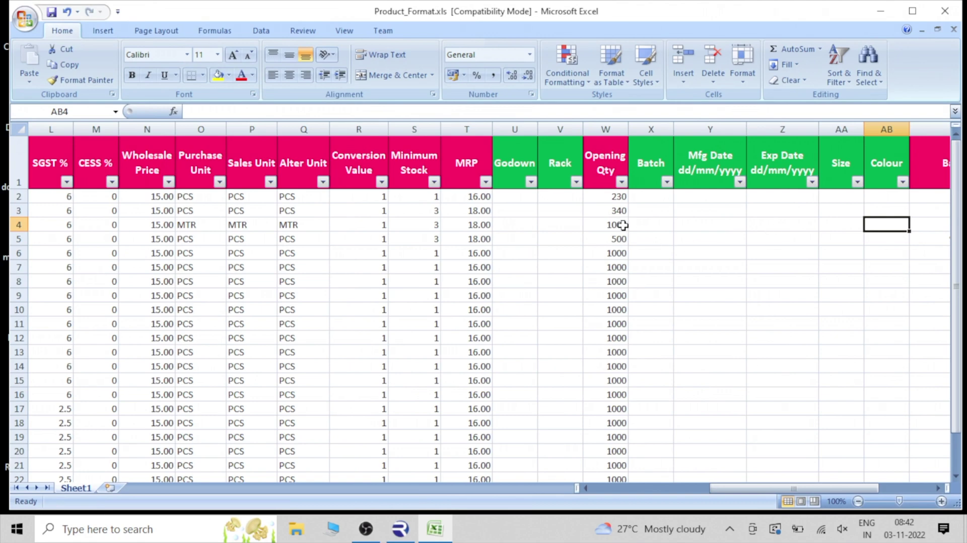
left_click(623, 225)
key("Right")
key("Right")
key("Right")
key("Right")
key("Right")
key("Right")
key("Right")
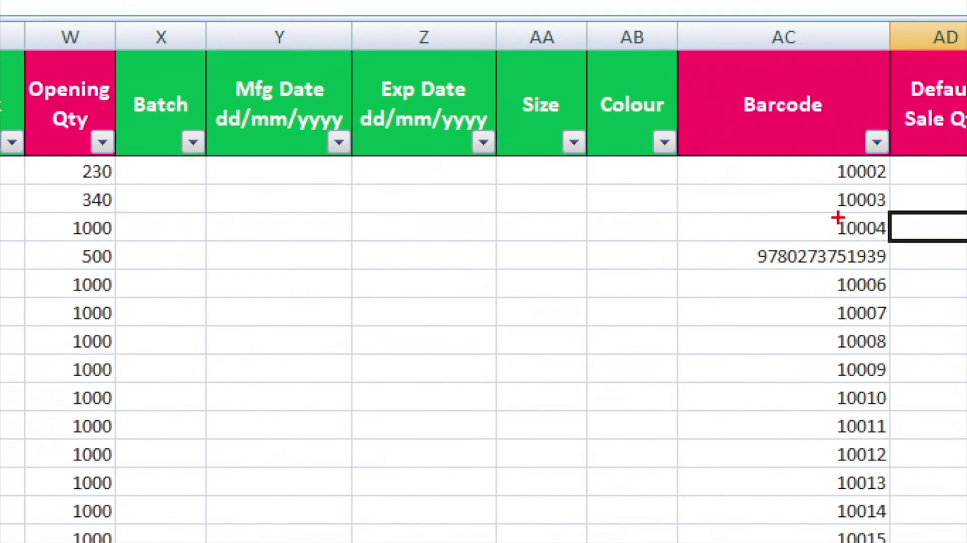
left_click_drag(831, 215, 876, 227)
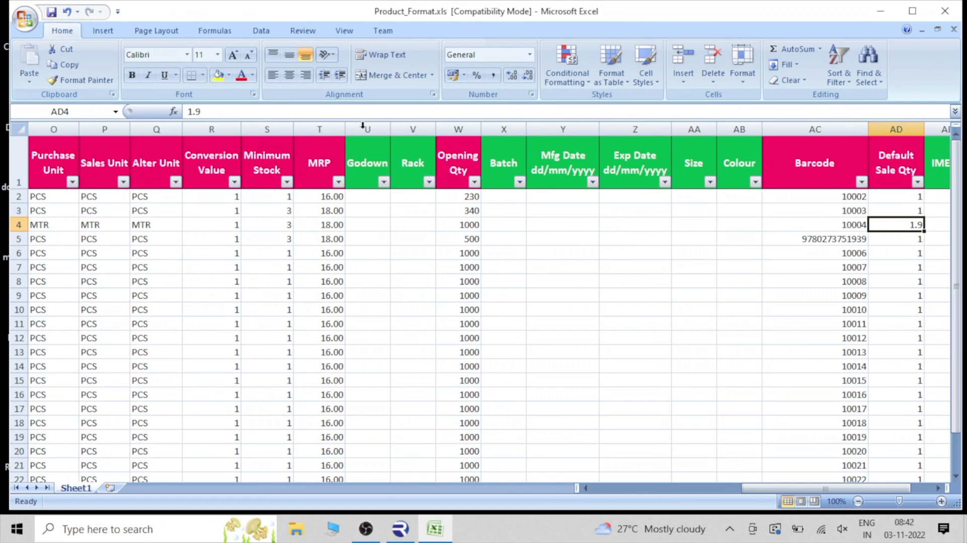
left_click_drag(760, 485, 837, 482)
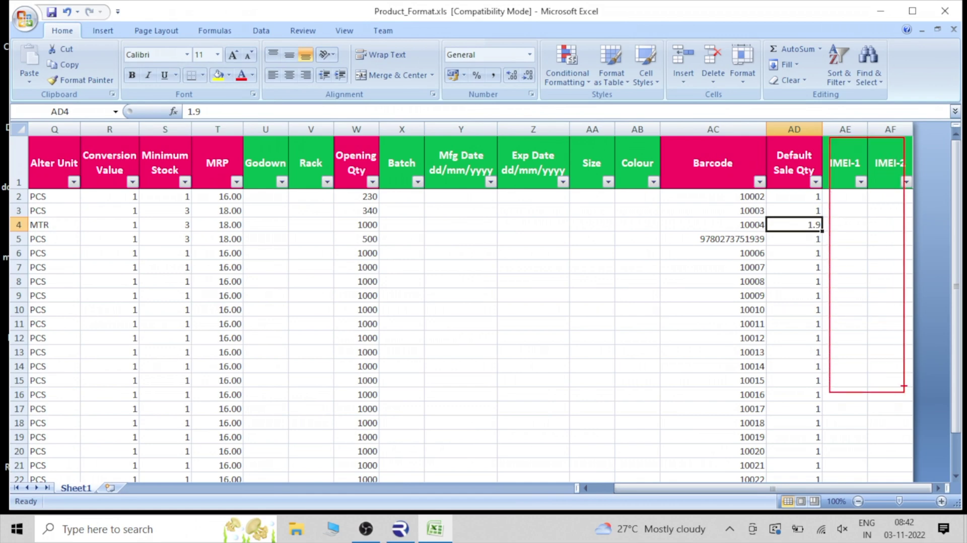
- Enter sample text below the last product: EEWR in C29, EREWR in C33 and RWER in E30
left_click(733, 352)
scroll(569, 373, "down", 6)
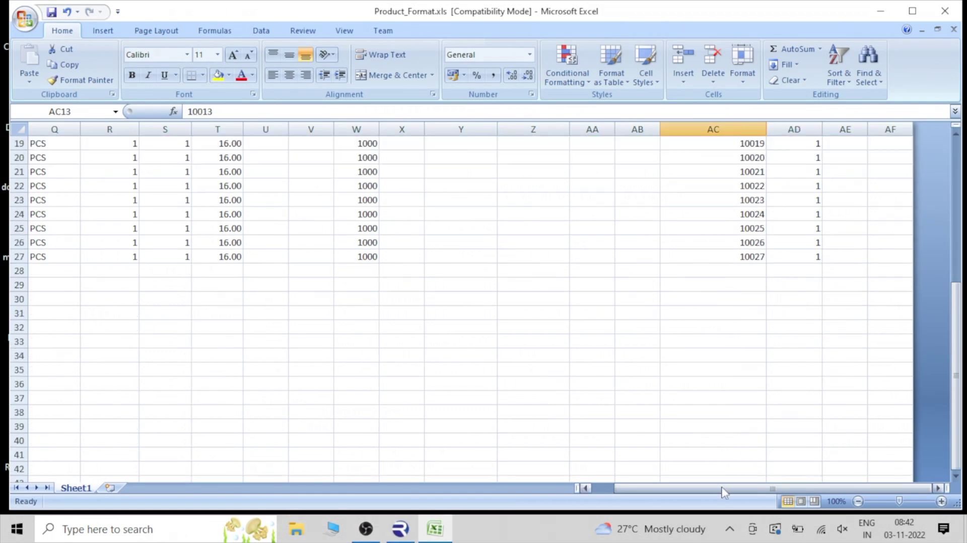
left_click_drag(730, 489, 720, 487)
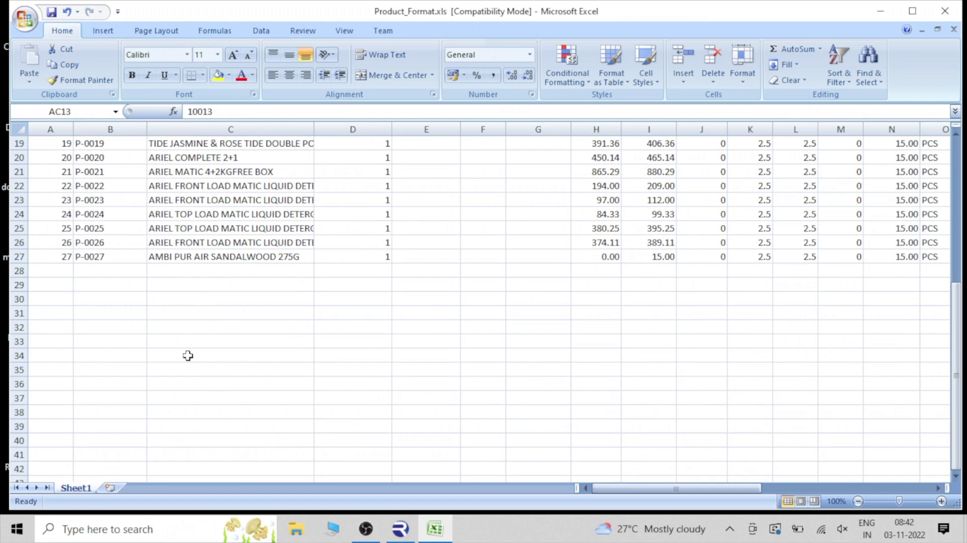
left_click(179, 285)
type("EEWR")
left_click(238, 340)
type("ER")
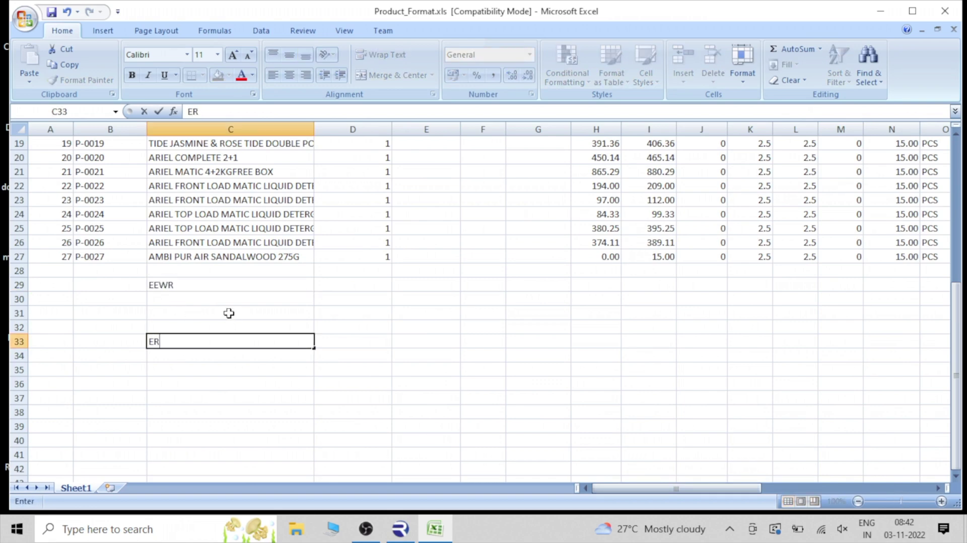
type("EWR")
left_click(383, 326)
left_click(413, 298)
type("RWER")
left_click(386, 341)
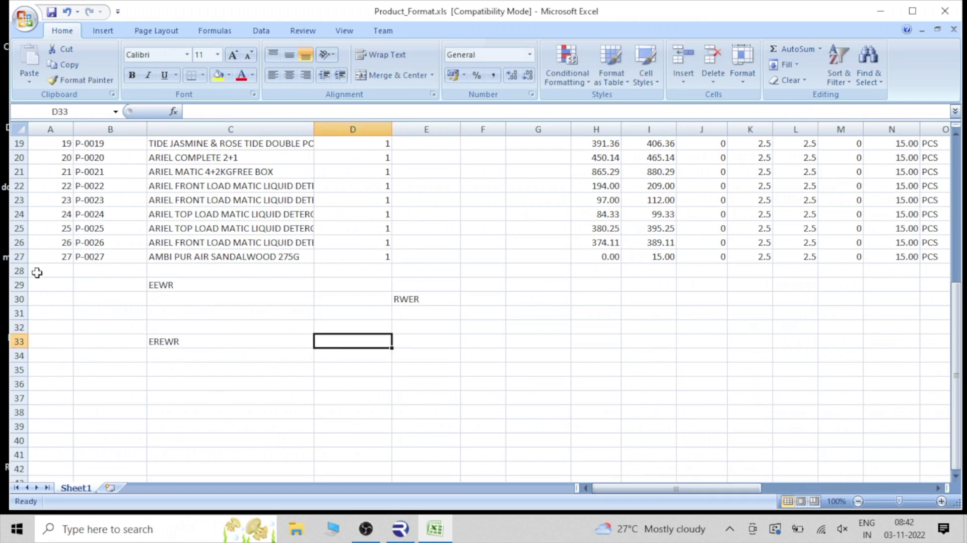
- Extend the ID number series in column A from row 27 down to row 30
left_click(50, 255)
left_click_drag(65, 257, 73, 302)
left_click(120, 230)
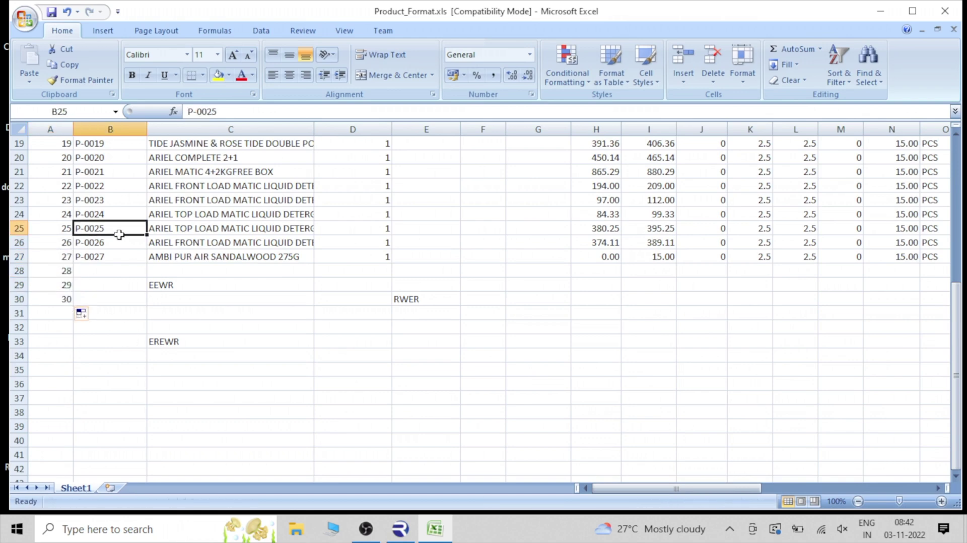
- Clear the product name of P-0025 in cell C25
left_click(260, 225)
key("Delete")
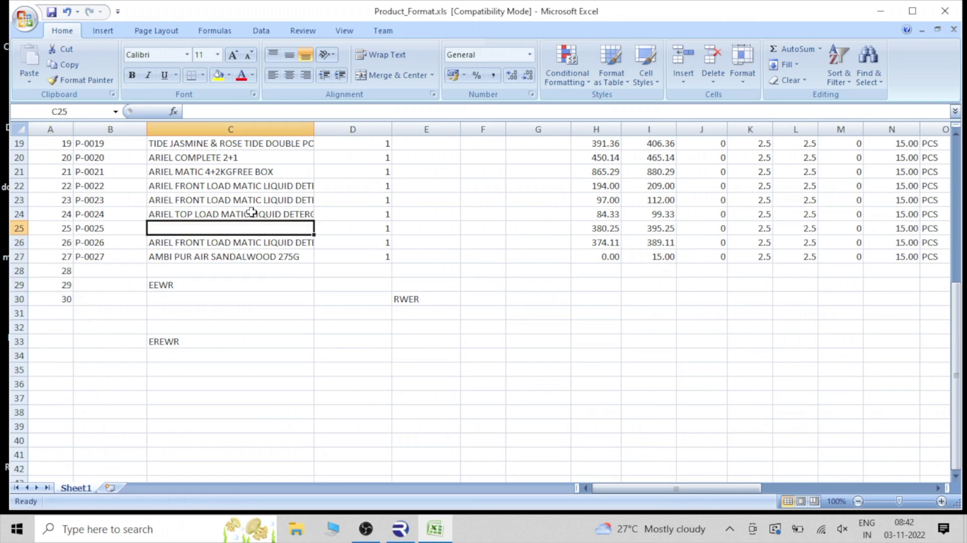
left_click(229, 299)
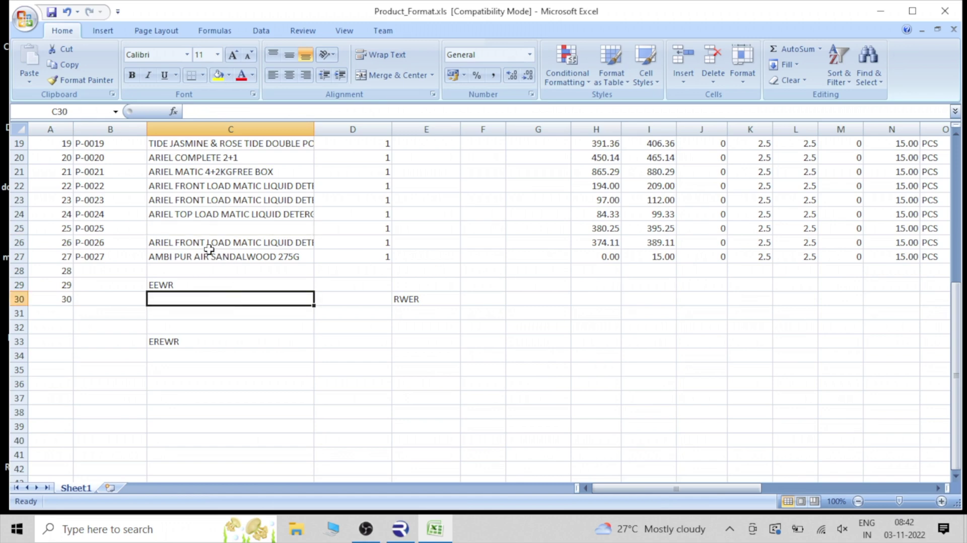
scroll(385, 239, "up", 3)
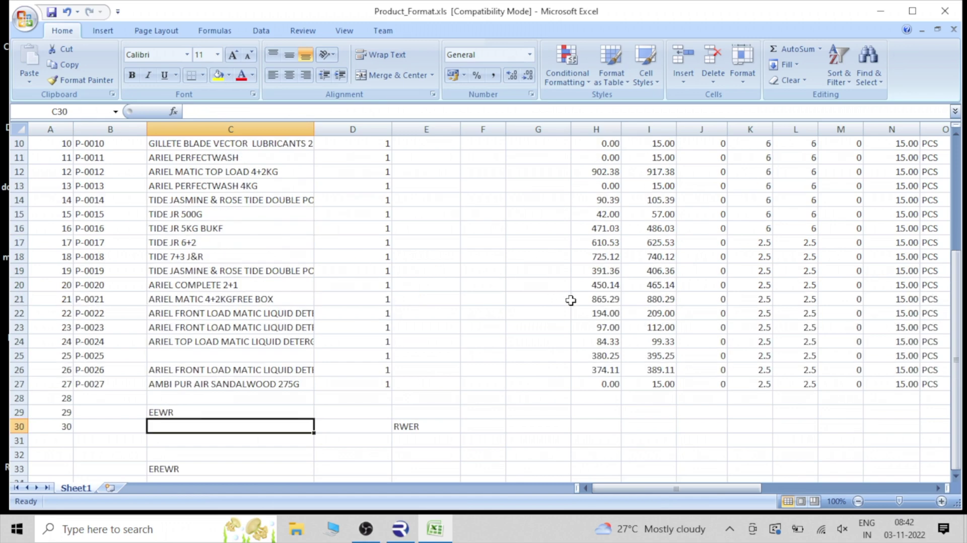
- Clear the Sub Category ID in D18 and the Purchase Price in H18 for the TIDE 7+3 J&R product
left_click(193, 257)
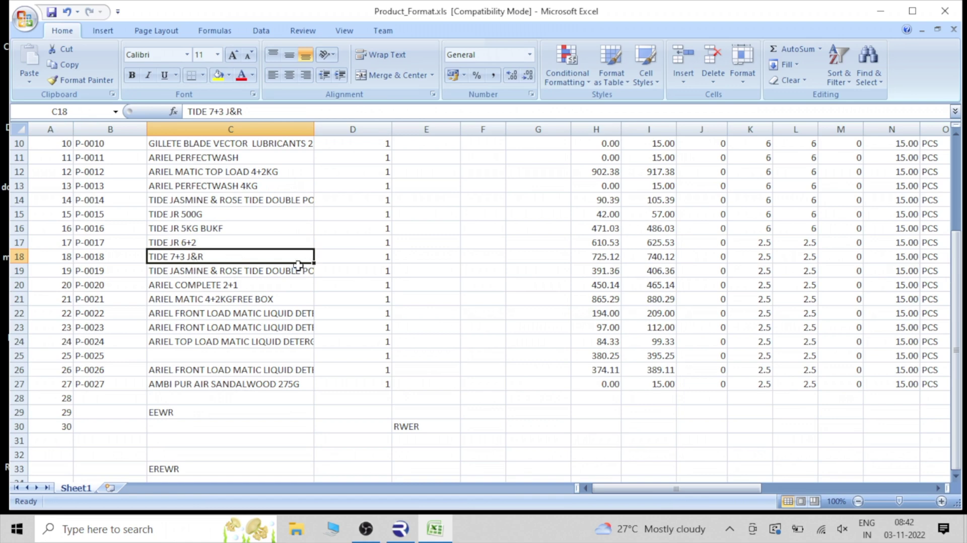
left_click(375, 261)
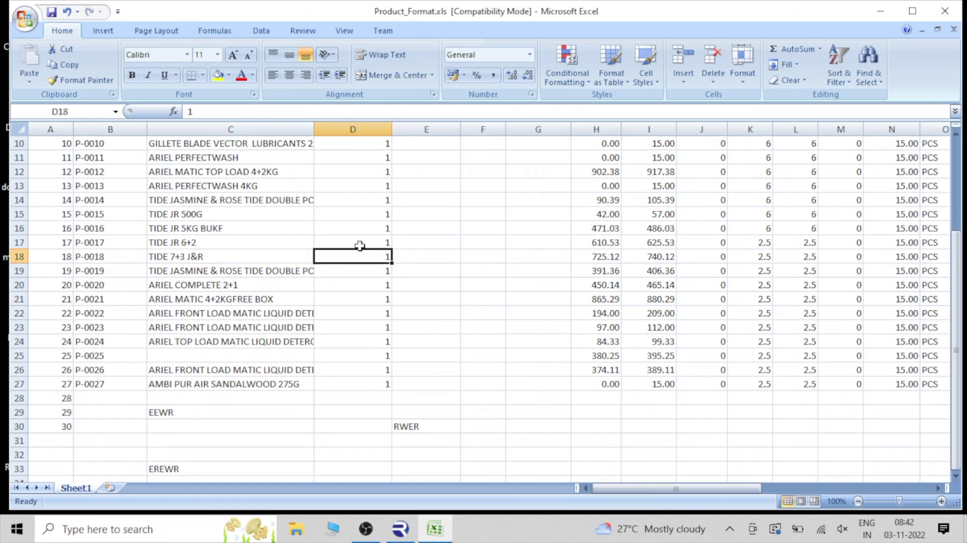
left_click(605, 256)
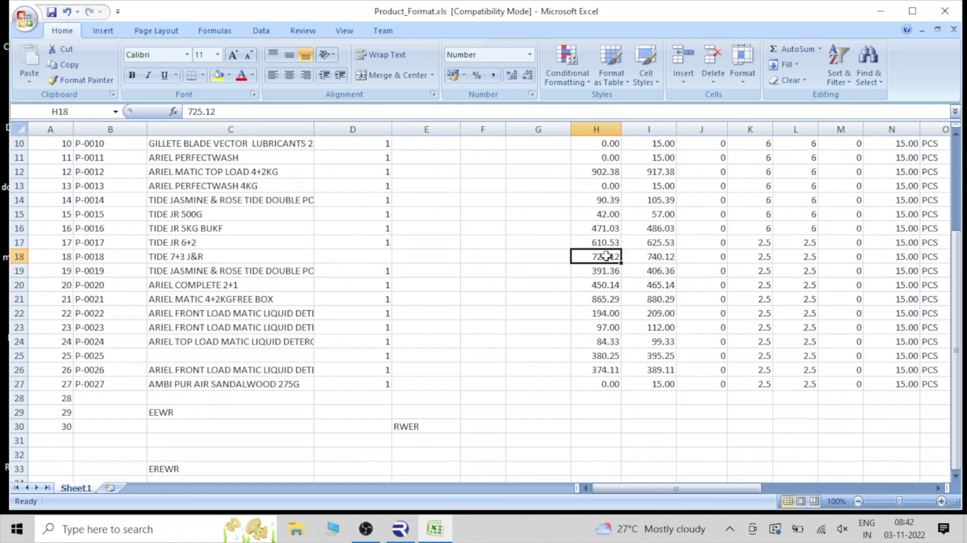
key("Delete")
left_click(487, 309)
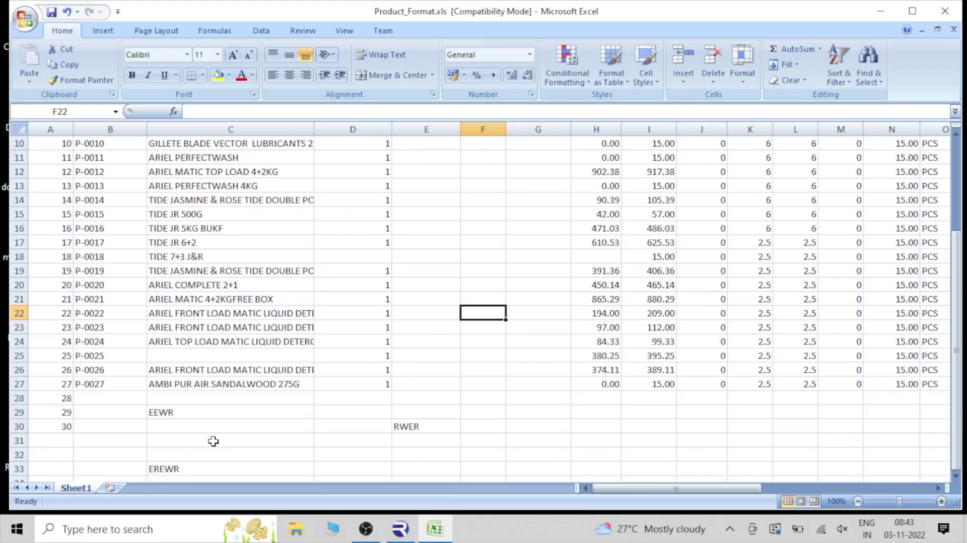
left_click_drag(142, 402, 174, 422)
mouse_move(39, 386)
left_mouse_down()
mouse_move(83, 439)
mouse_move(185, 478)
left_mouse_up()
left_click_drag(382, 413, 445, 450)
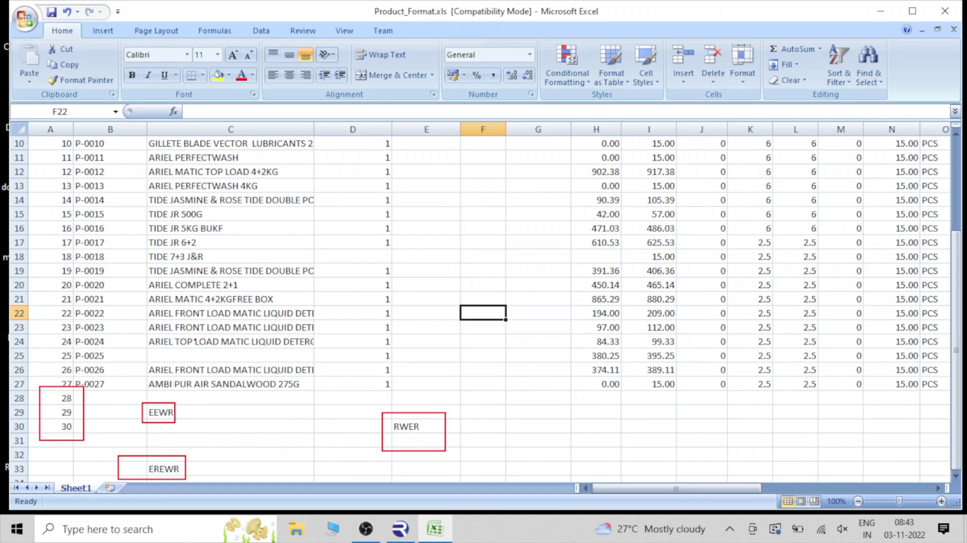
mouse_move(148, 345)
left_mouse_down()
mouse_move(209, 368)
mouse_move(313, 366)
left_mouse_up()
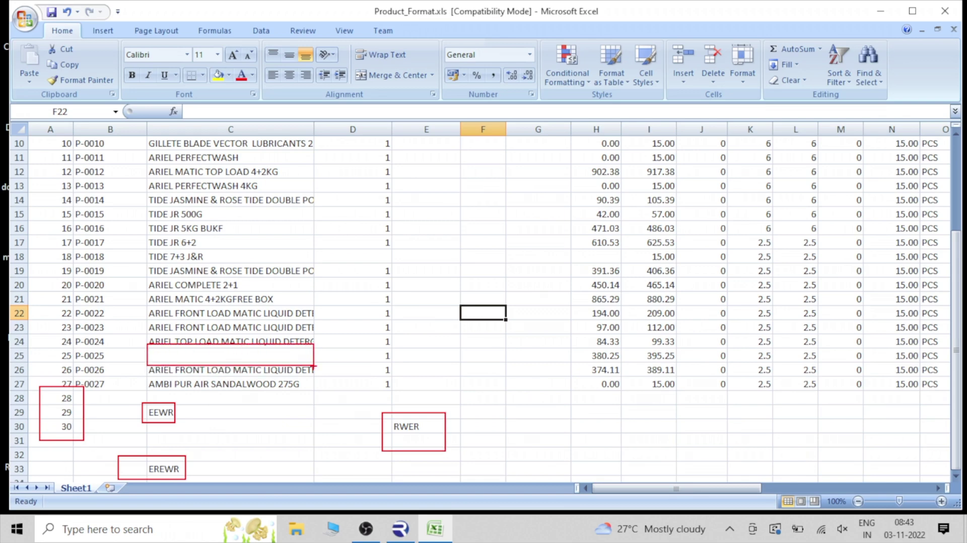
left_click_drag(373, 253, 403, 265)
left_click_drag(570, 253, 626, 265)
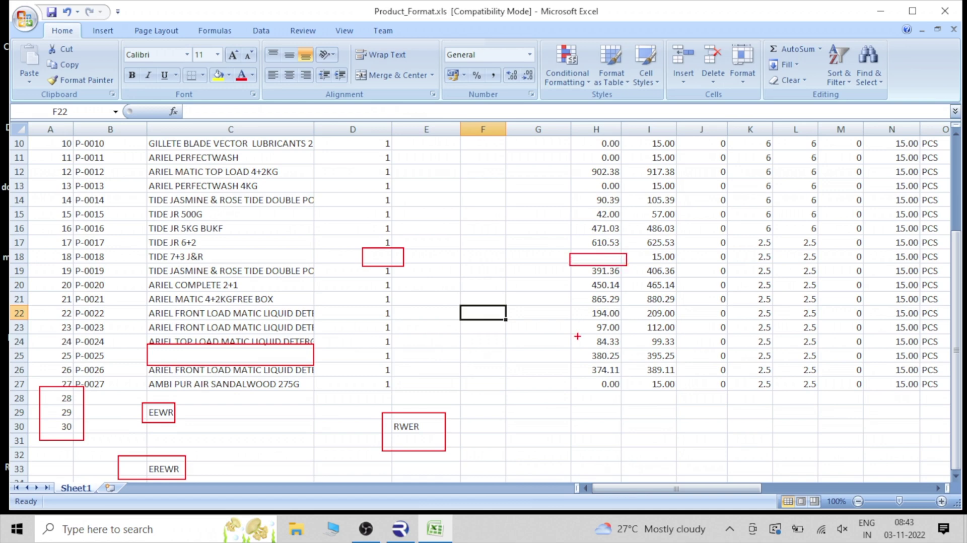
key("Escape")
- Save the workbook, then switch to Raintech POS and open the import/export screen for products
left_click(497, 357)
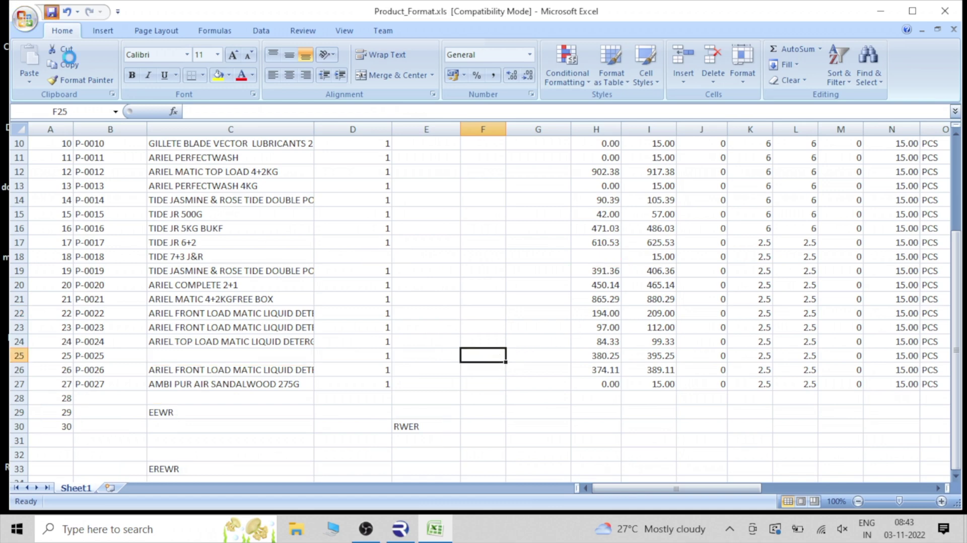
left_click(400, 533)
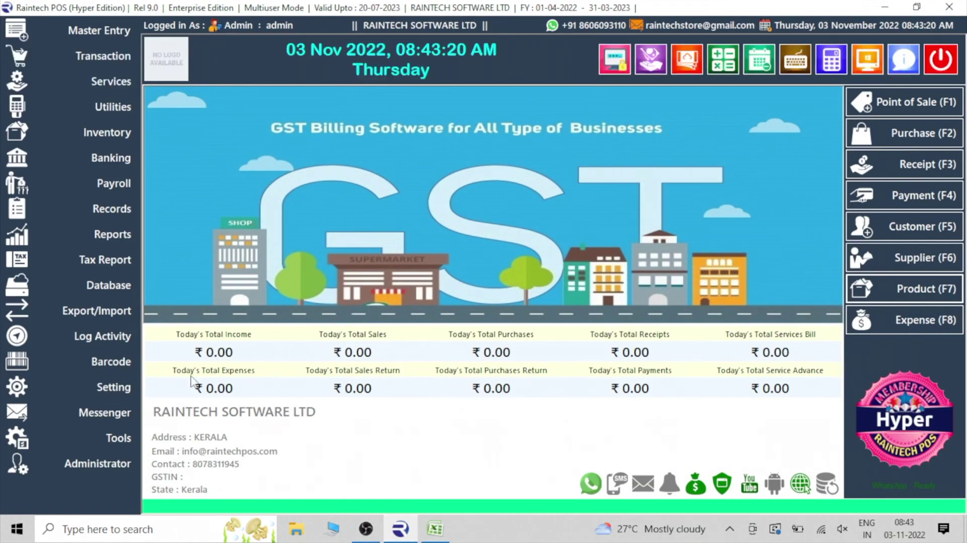
left_click(102, 315)
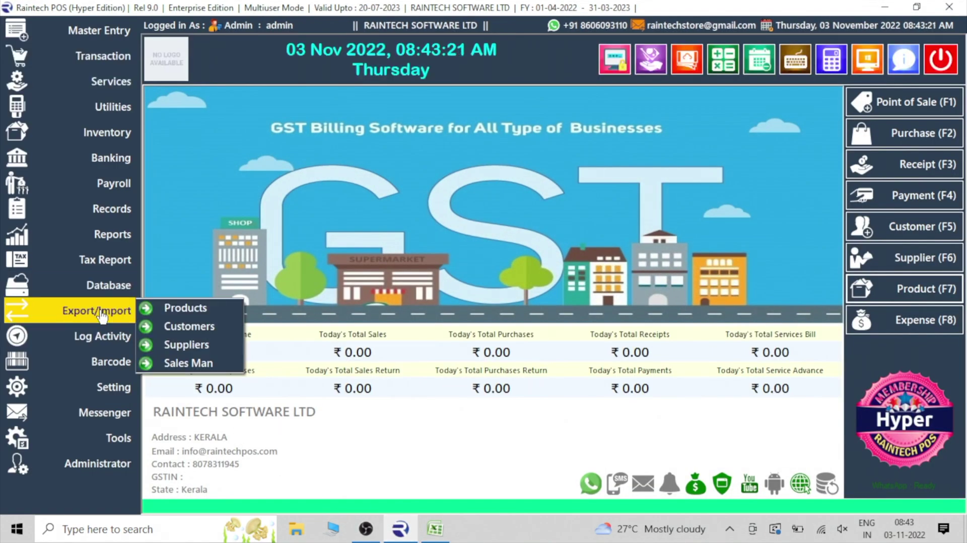
left_click(185, 304)
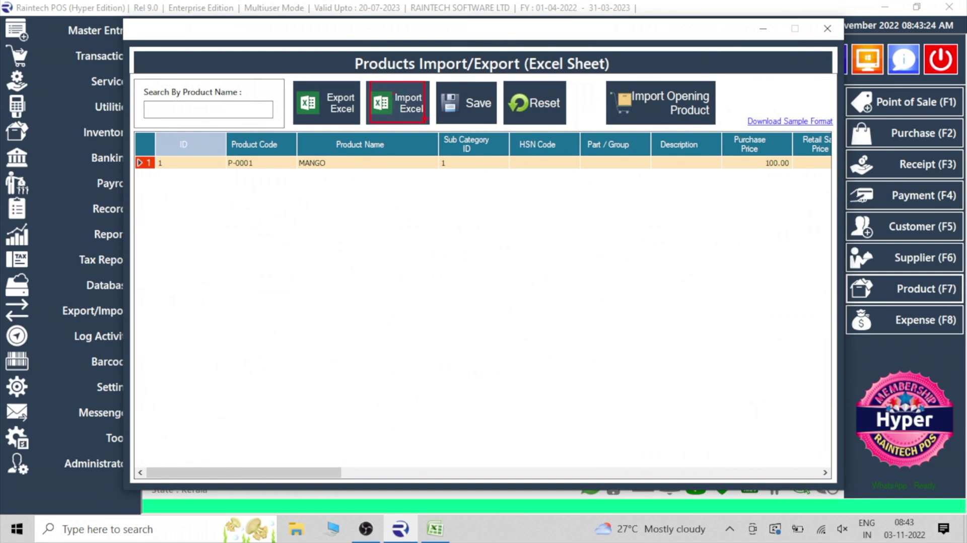
- Try to import Product_Format.xls from the Desktop into Raintech POS while the workbook is still open in Excel
key("XF86AudioRaiseVolume")
left_click(415, 109)
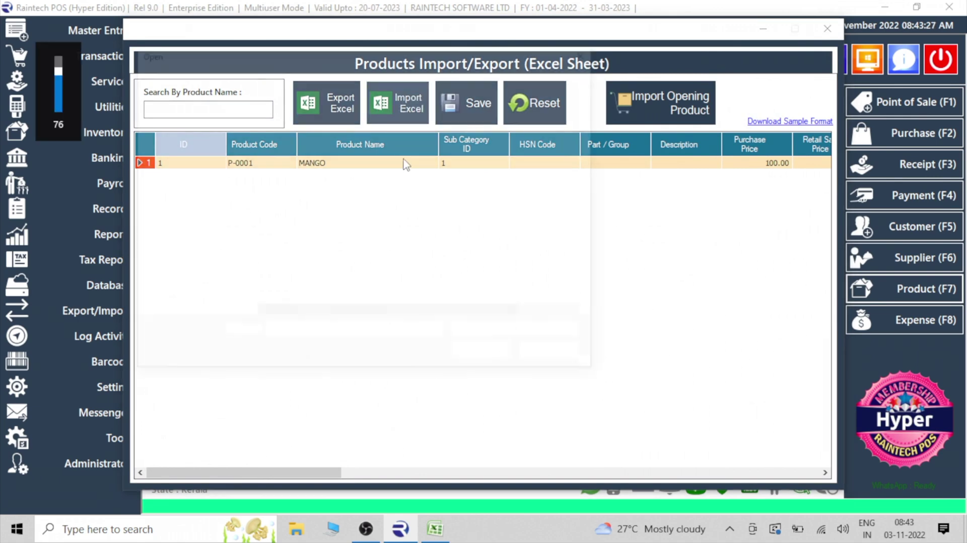
left_click(296, 188)
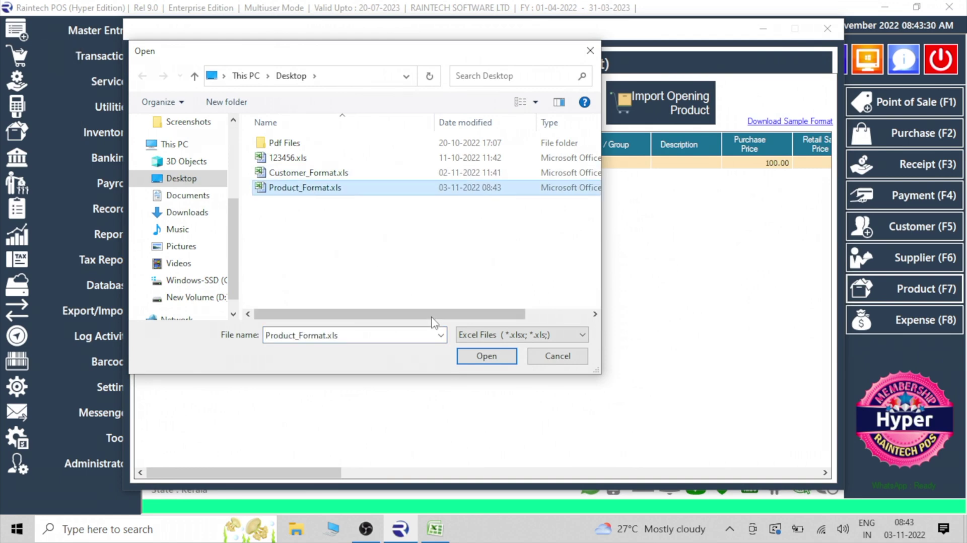
left_click(478, 356)
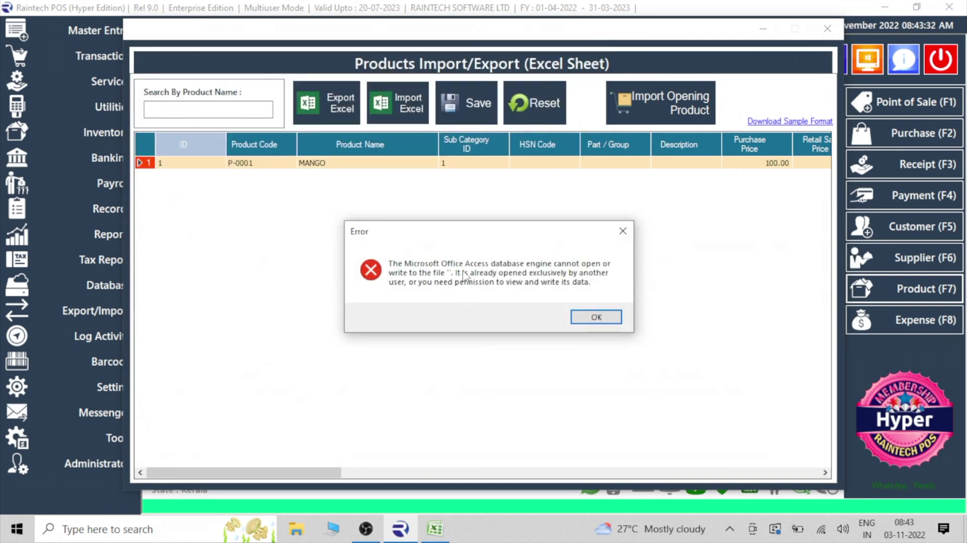
left_click(597, 315)
- Close the workbook in Excel, try importing Product_Format.xls into Raintech POS again, and close the import screen
left_click(435, 528)
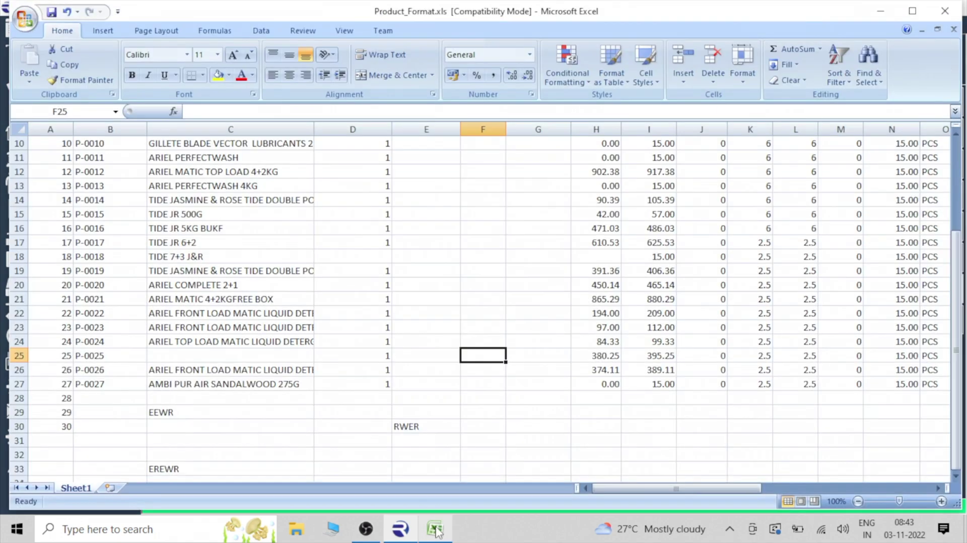
left_click(945, 11)
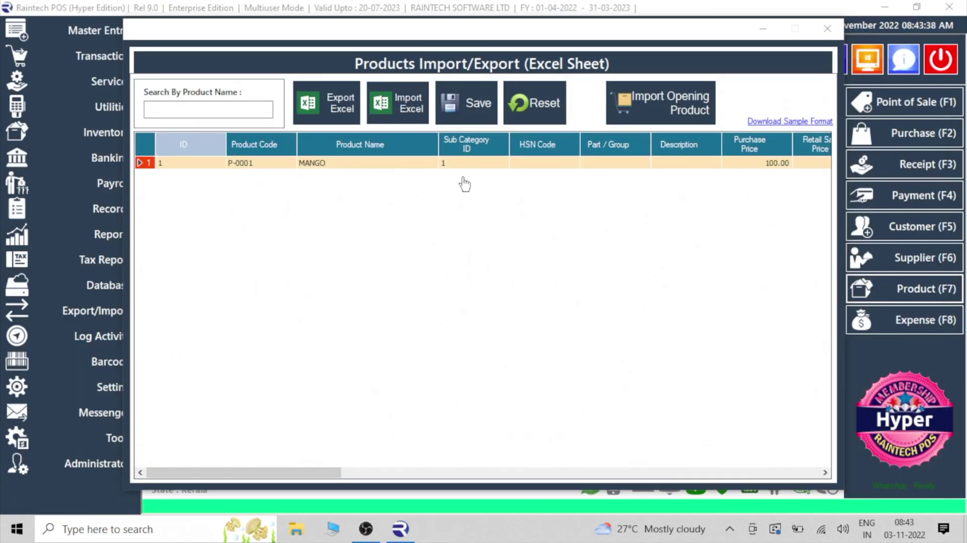
left_click(405, 103)
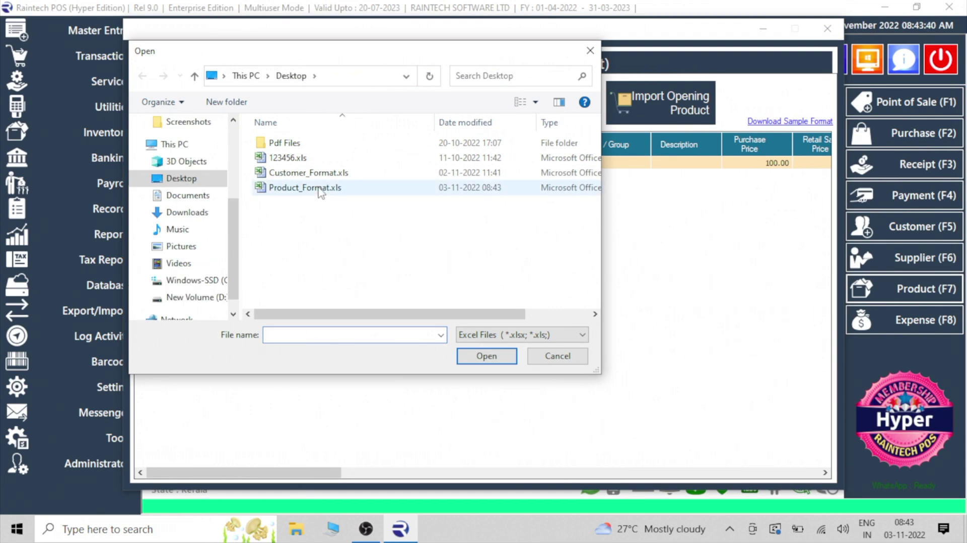
left_click(332, 189)
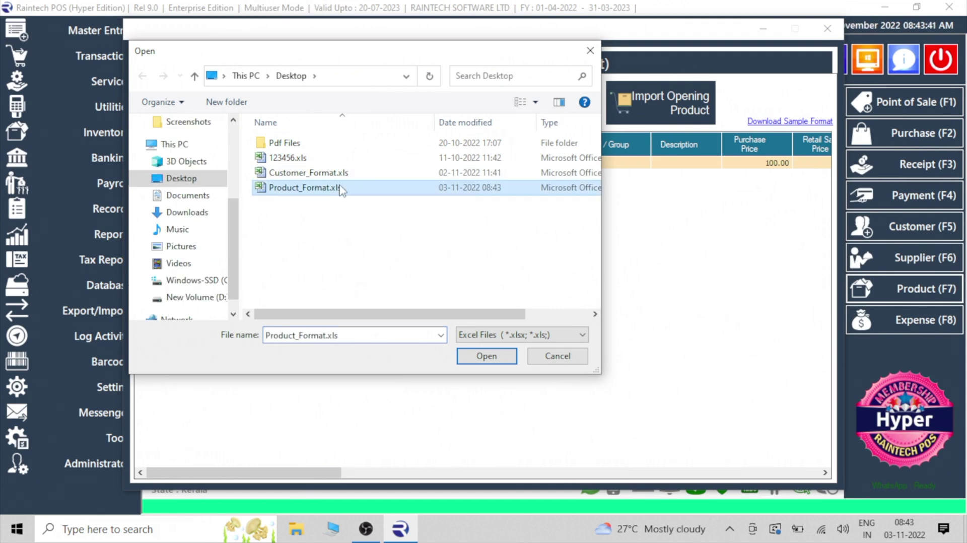
left_click(486, 356)
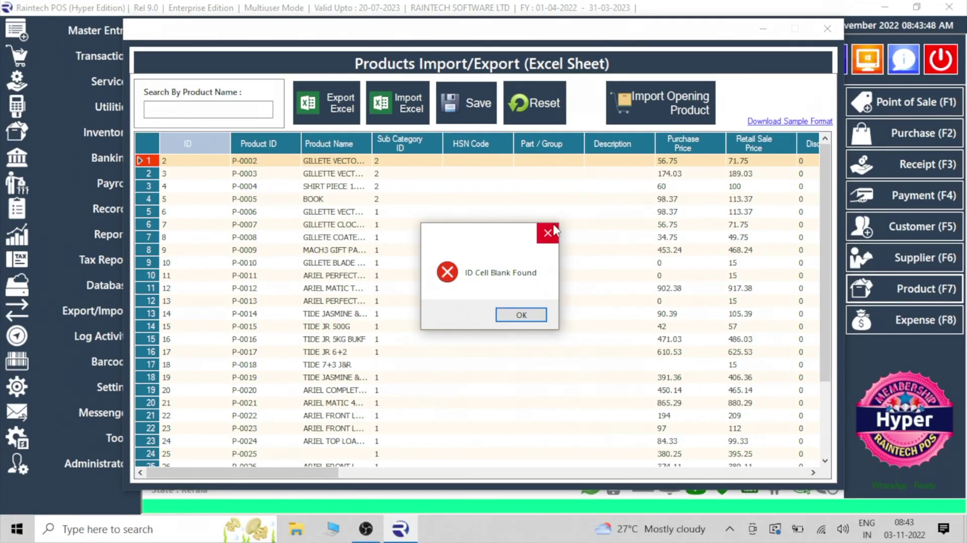
left_click(566, 198)
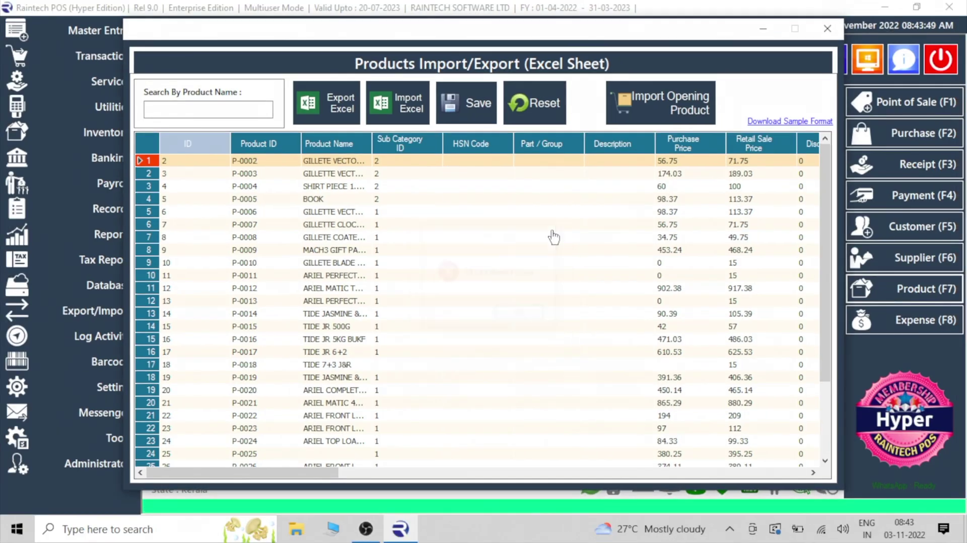
left_click(828, 30)
- Reopen Product_Format.xls from the desktop and enter SHAMPOO as the product name in C25
key("super+d")
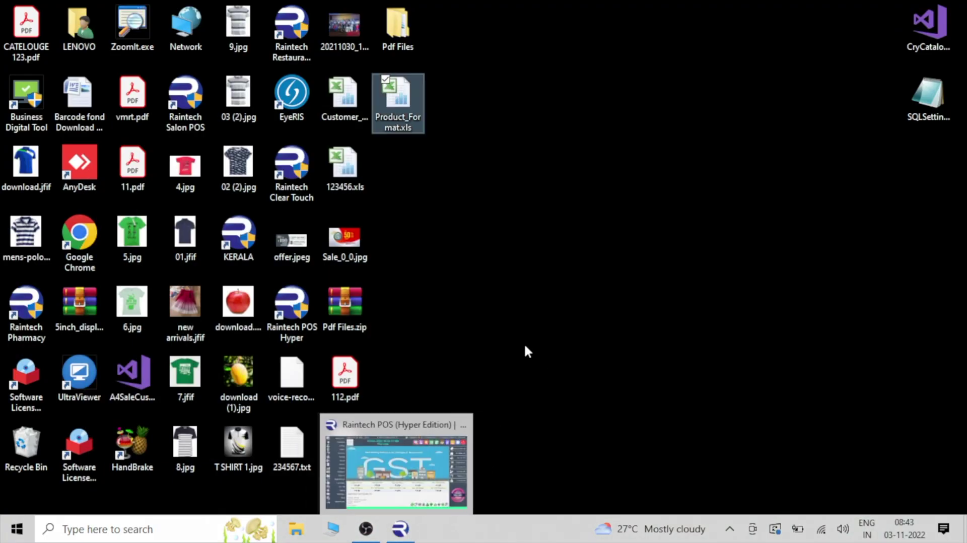
double_click(398, 98)
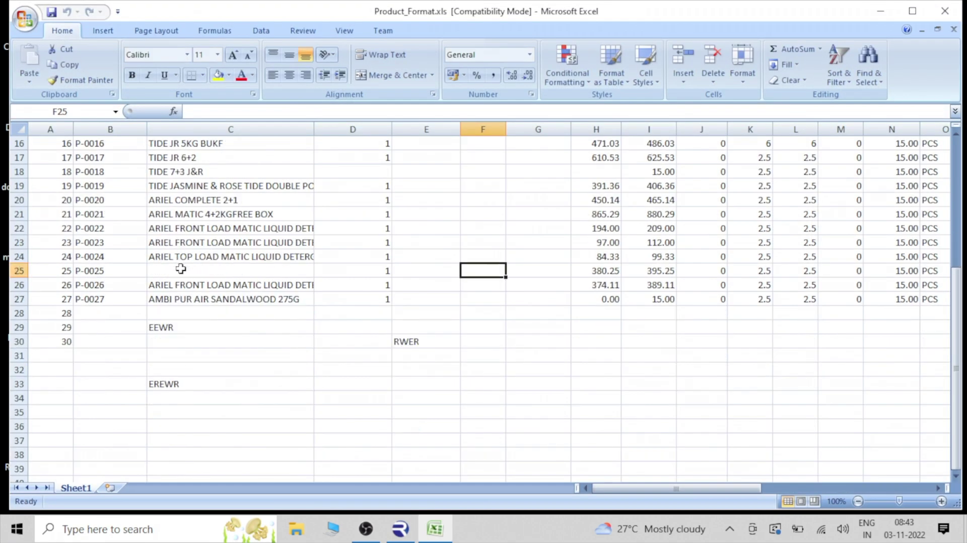
left_click(178, 267)
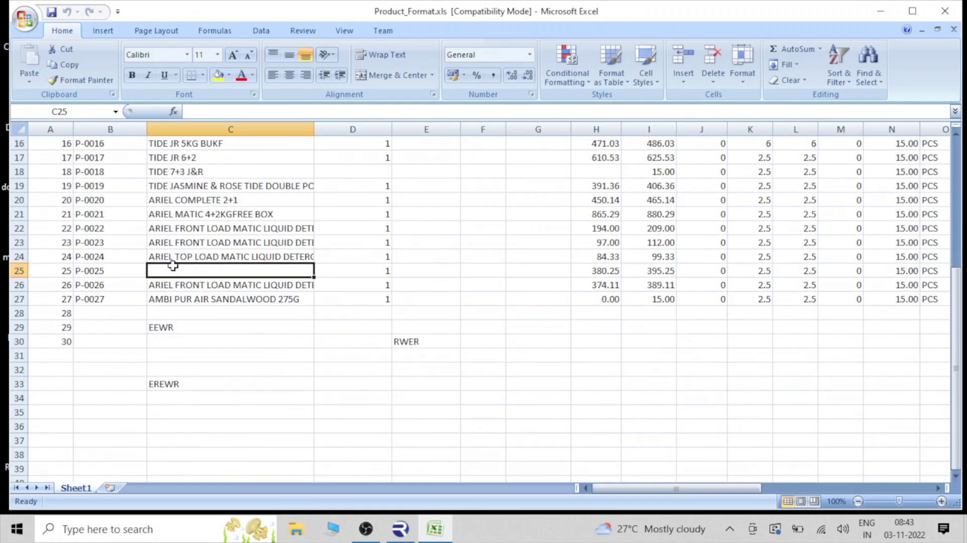
type("SHA")
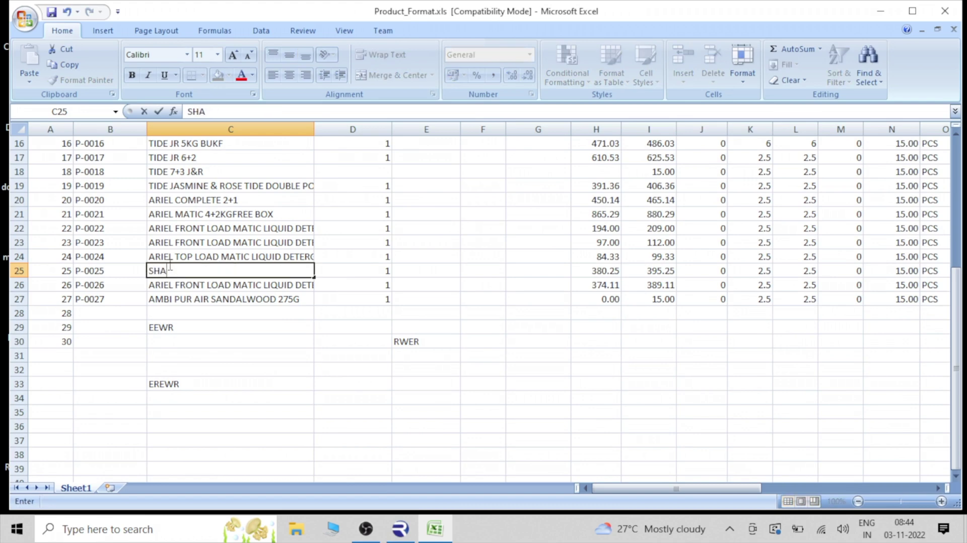
type("MPOO")
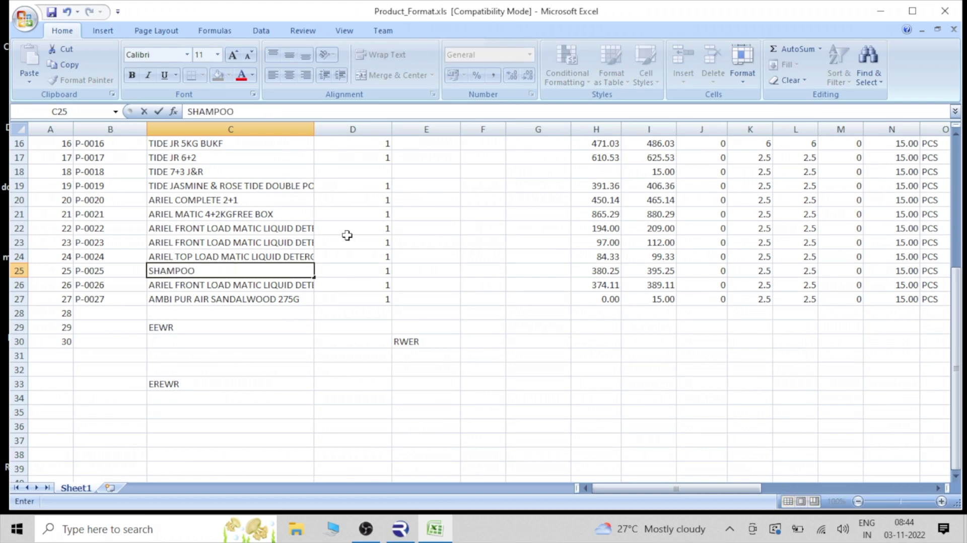
- Set the Purchase Price in H18 to 10 and the Sub Category ID in D18 to 2 for TIDE 7+3 J&R
left_click(593, 174)
type("1")
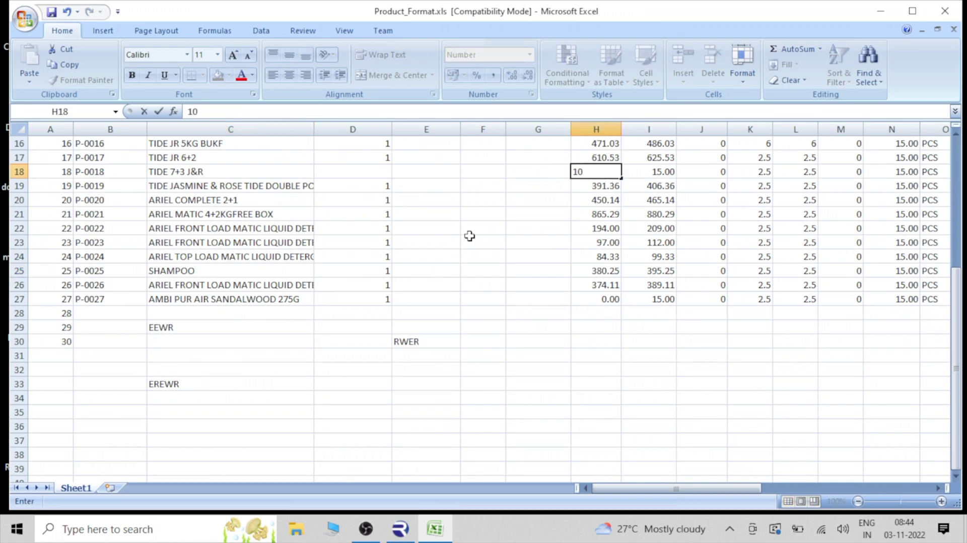
type("0")
left_click(369, 172)
type("2")
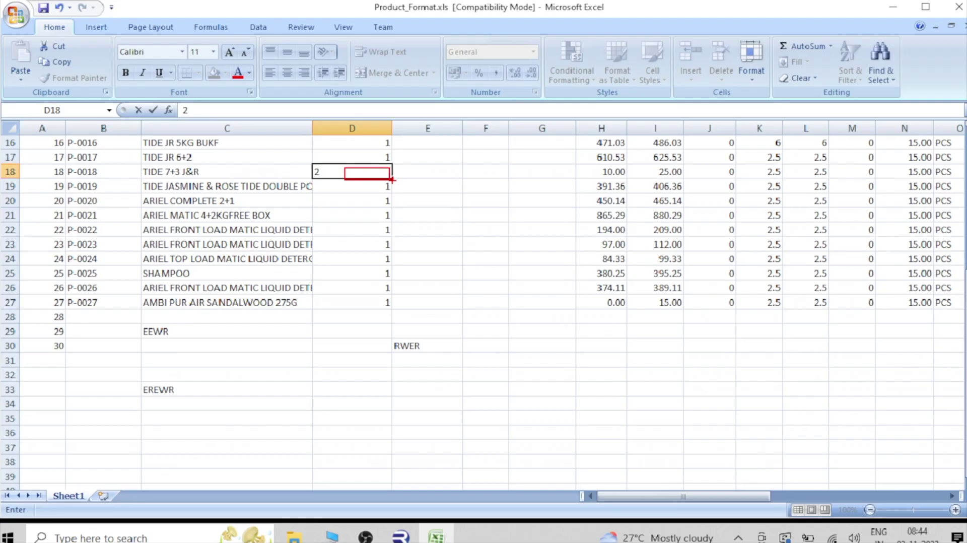
left_click(503, 243)
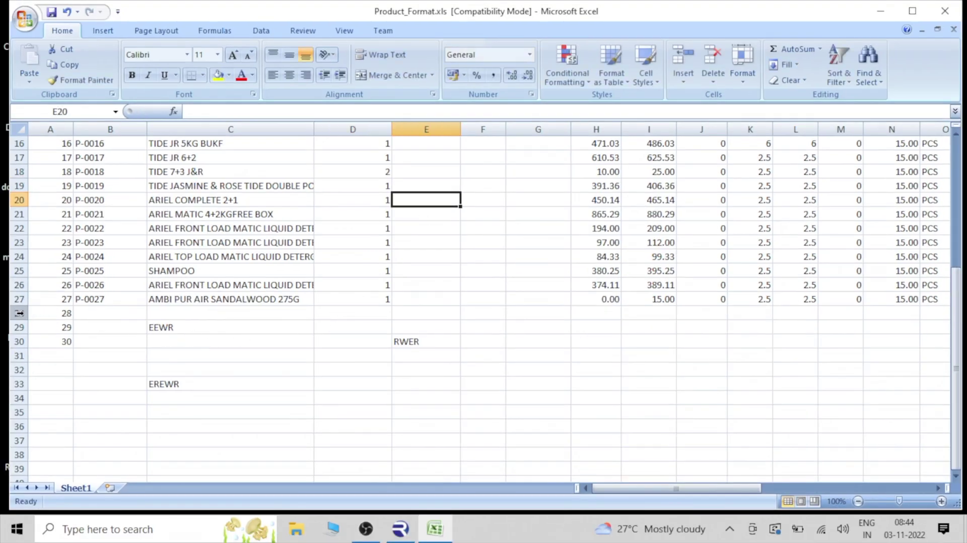
- Clear the contents of rows 28 to 35 below the last product and check the product rows above
left_click_drag(19, 313, 19, 412)
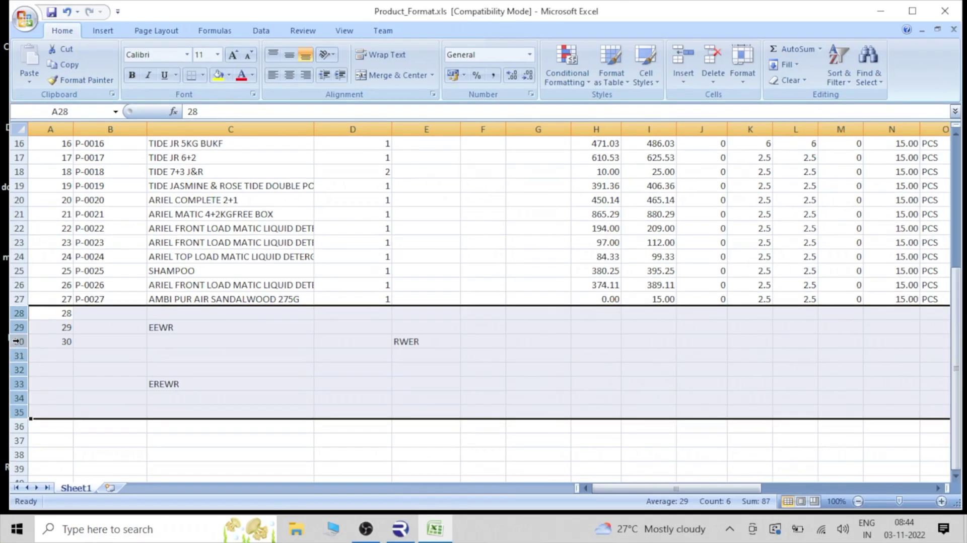
right_click(16, 341)
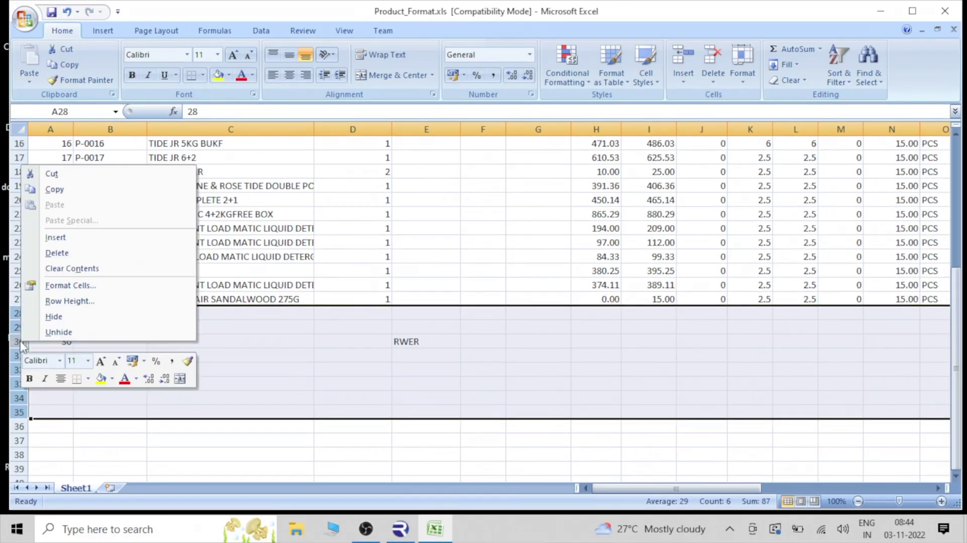
left_click(70, 269)
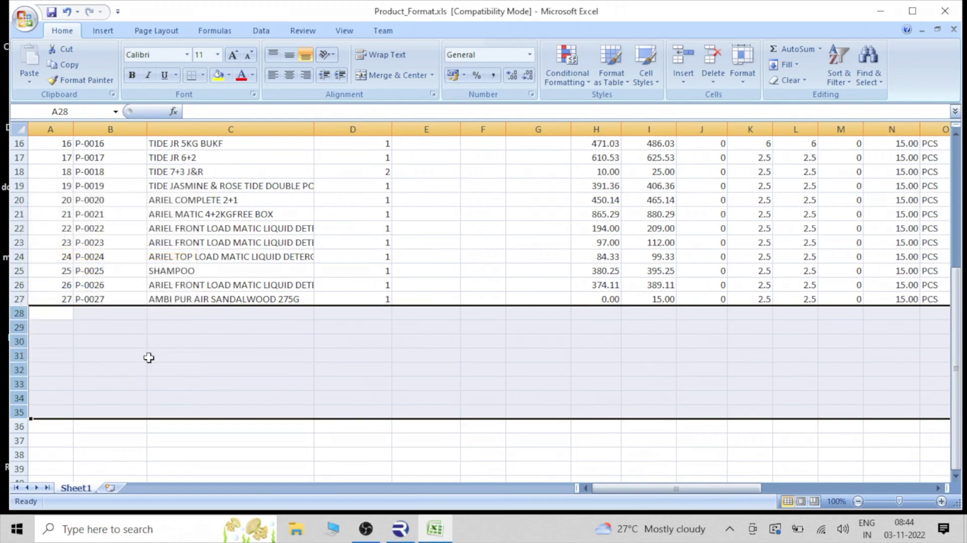
left_click(298, 382)
scroll(299, 382, "up", 5)
scroll(300, 368, "down", 2)
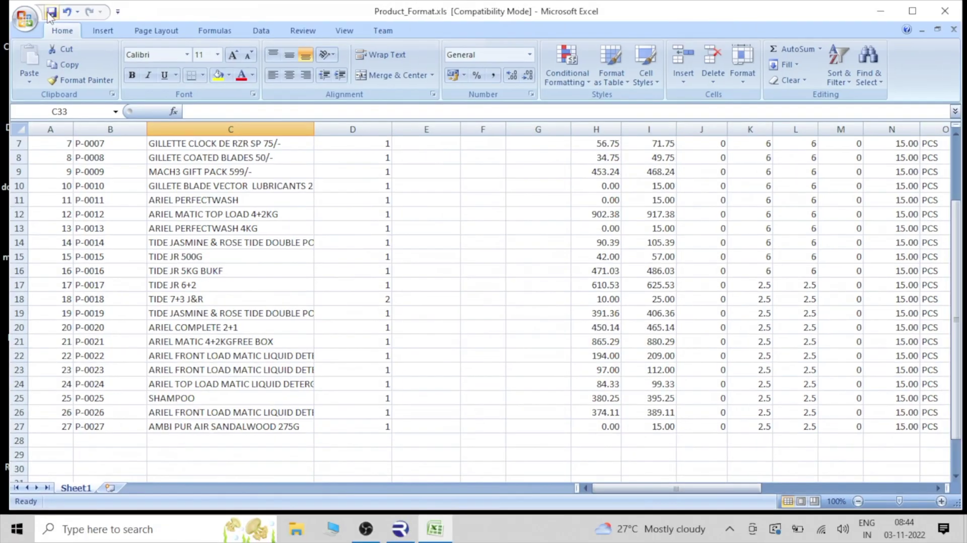
- Close the workbook in Excel, switch to Raintech POS and load Product_Format.xls into the Products Import/Export screen
key("alt+F4")
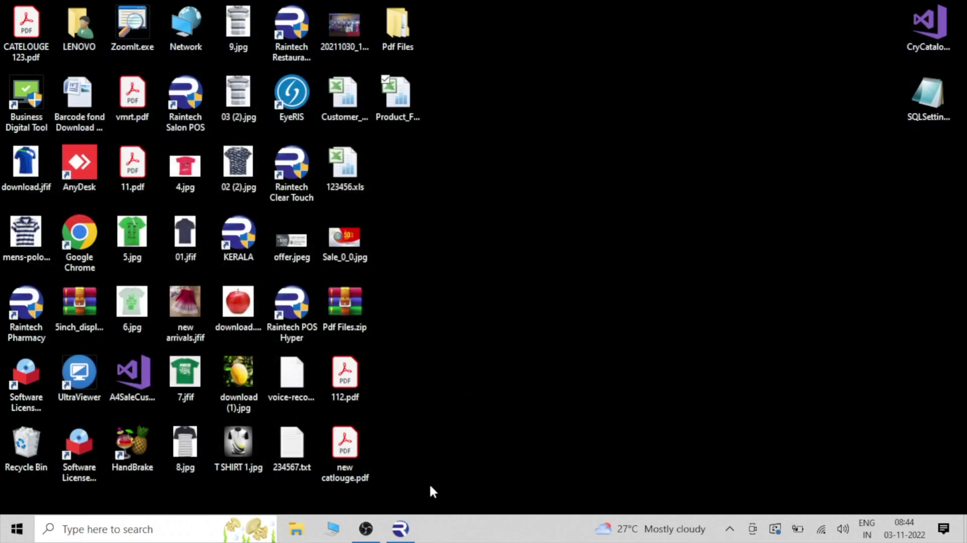
left_click(404, 518)
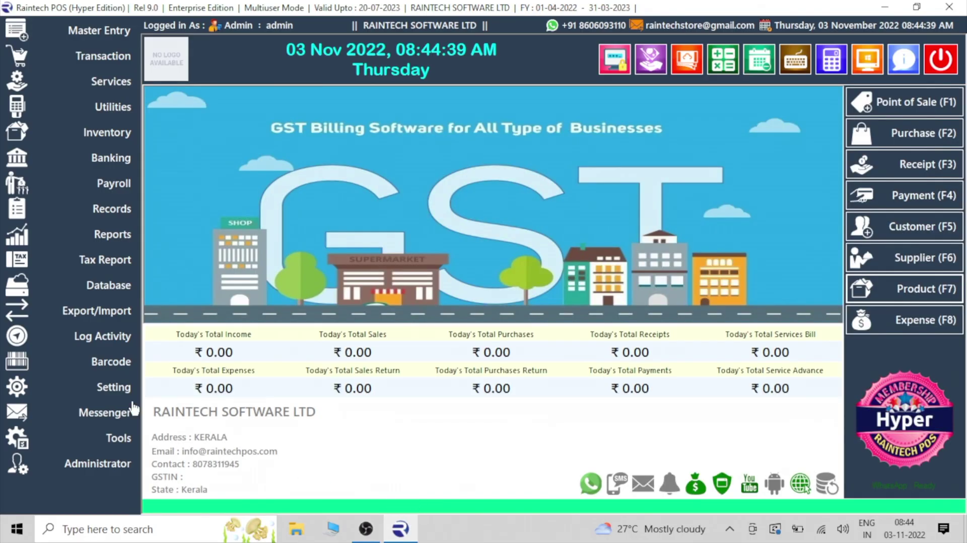
left_click(96, 321)
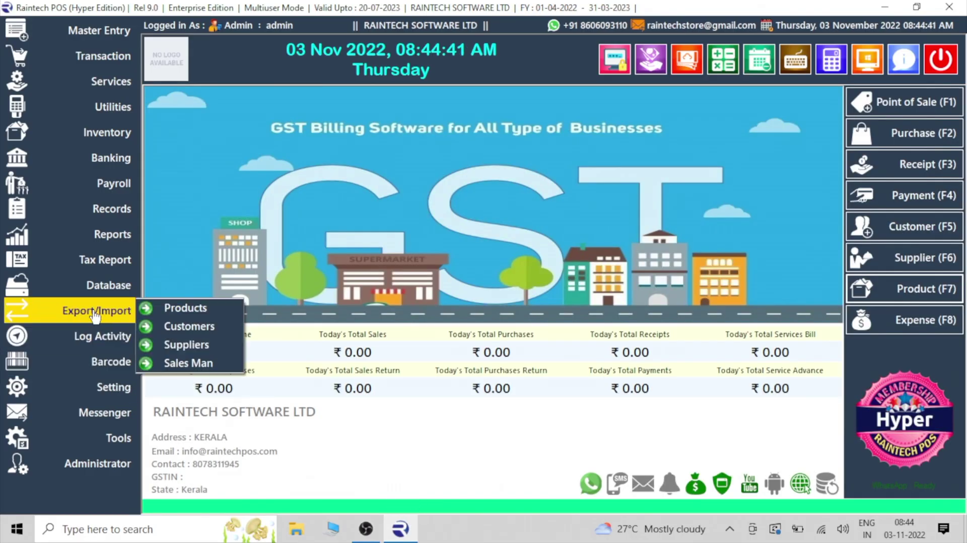
left_click(176, 306)
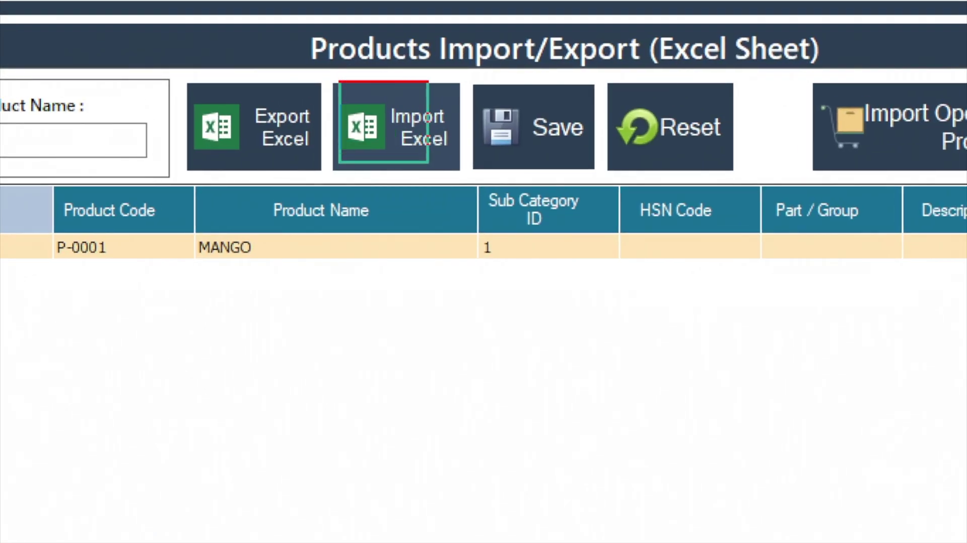
left_click(425, 126)
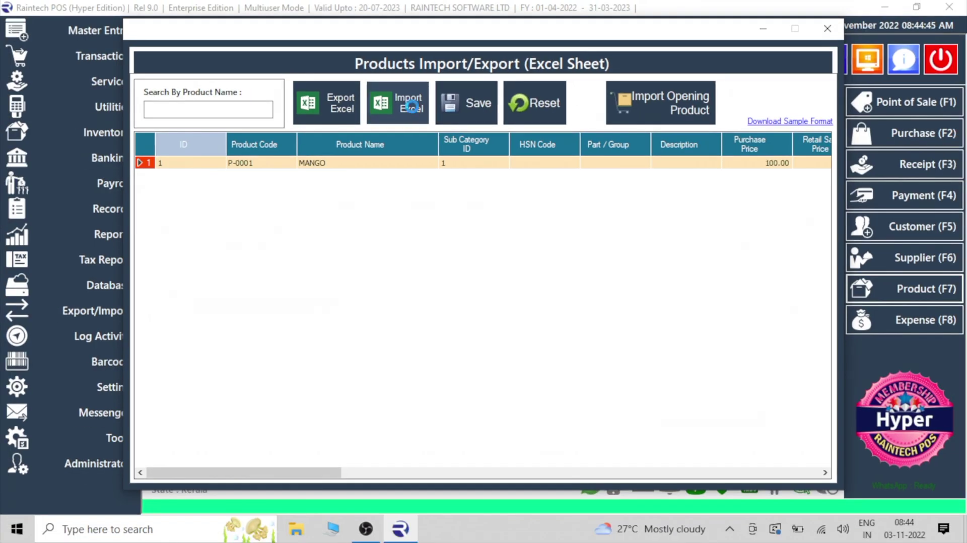
left_click(315, 190)
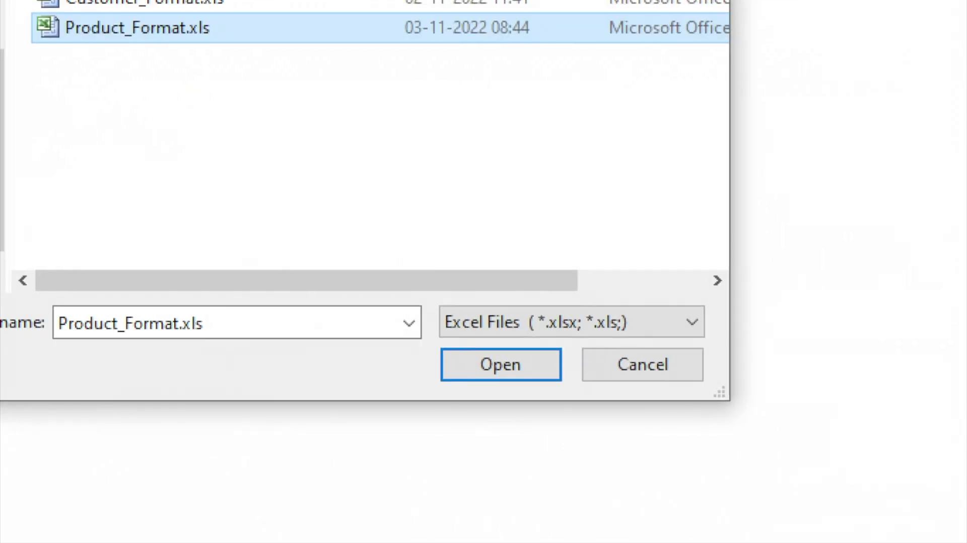
left_click_drag(452, 348, 514, 377)
left_click(500, 364)
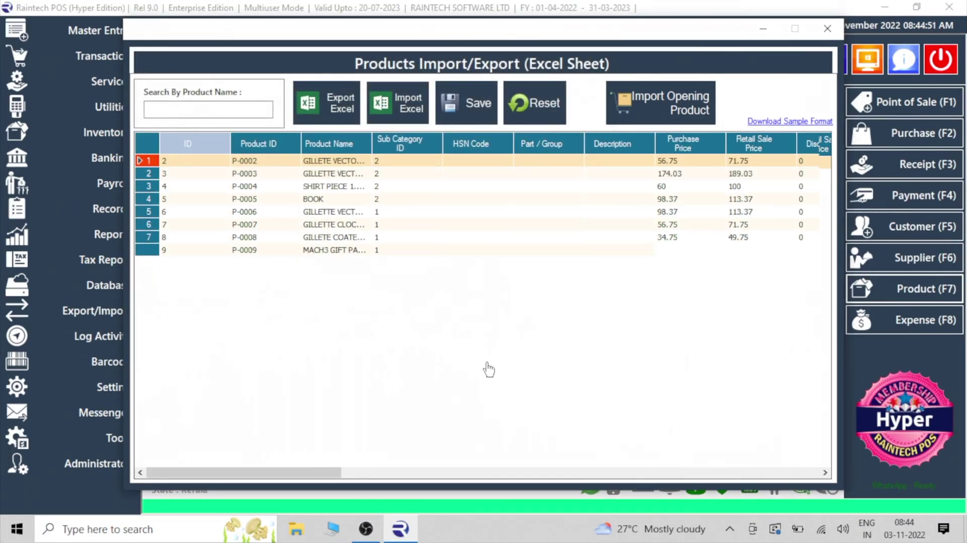
- Check the imported product rows down to P-0027, save them, and close the import screen
scroll(407, 322, "down", 1)
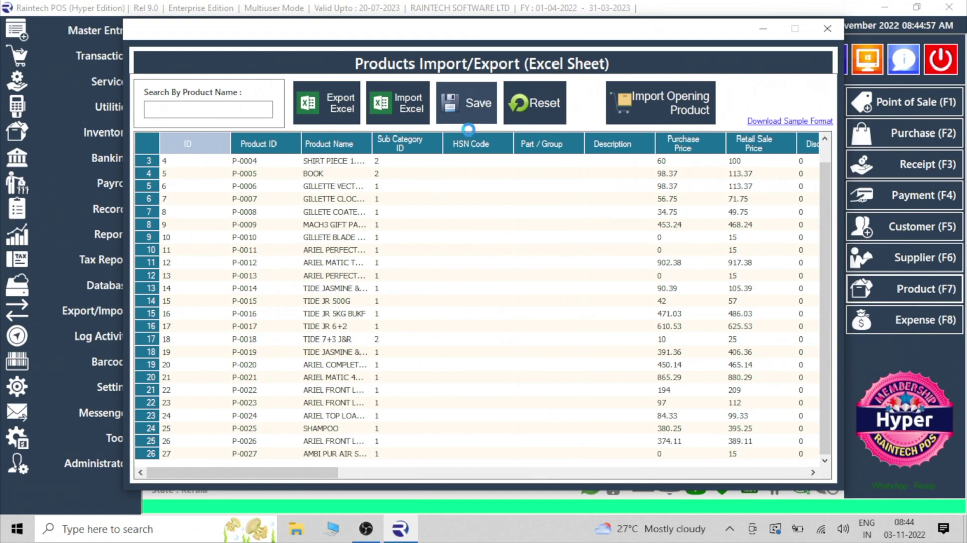
left_click(468, 130)
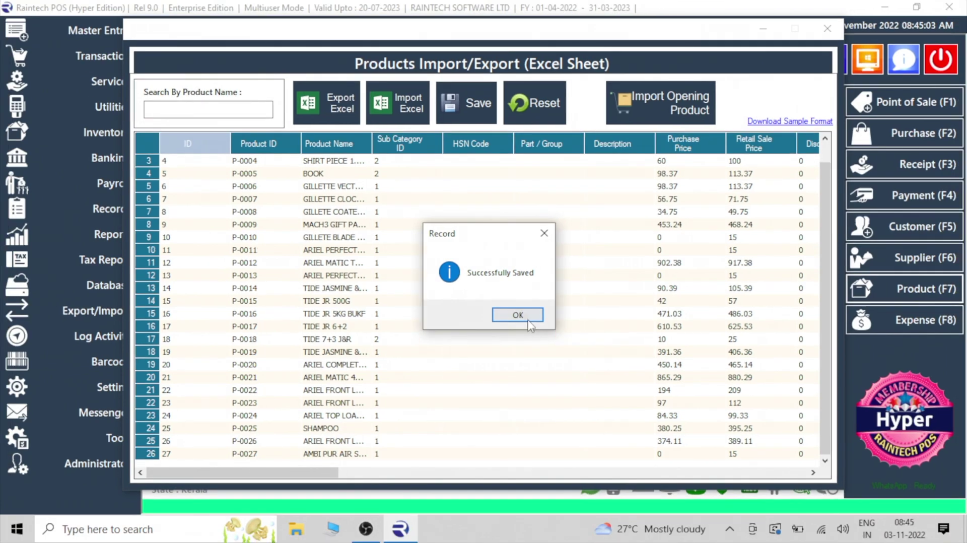
left_click(528, 321)
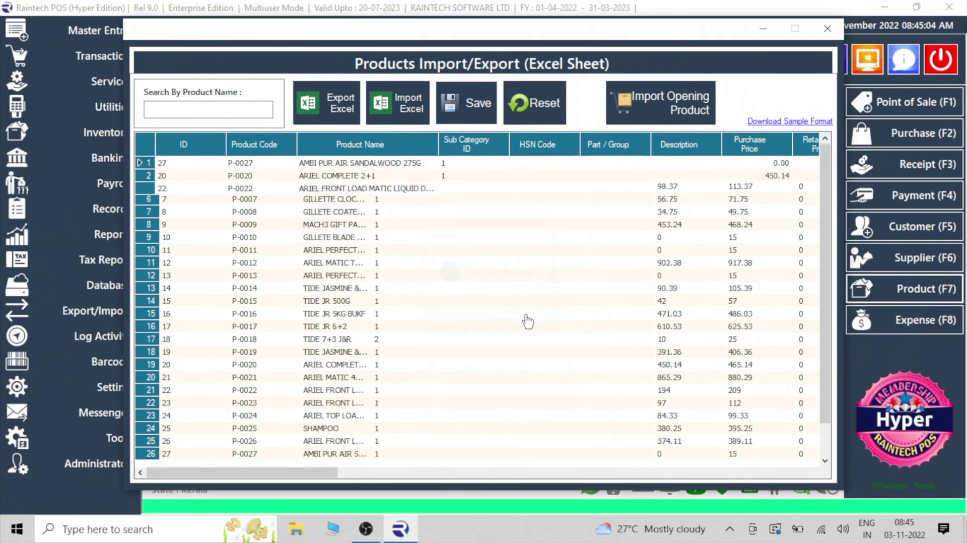
left_click(827, 29)
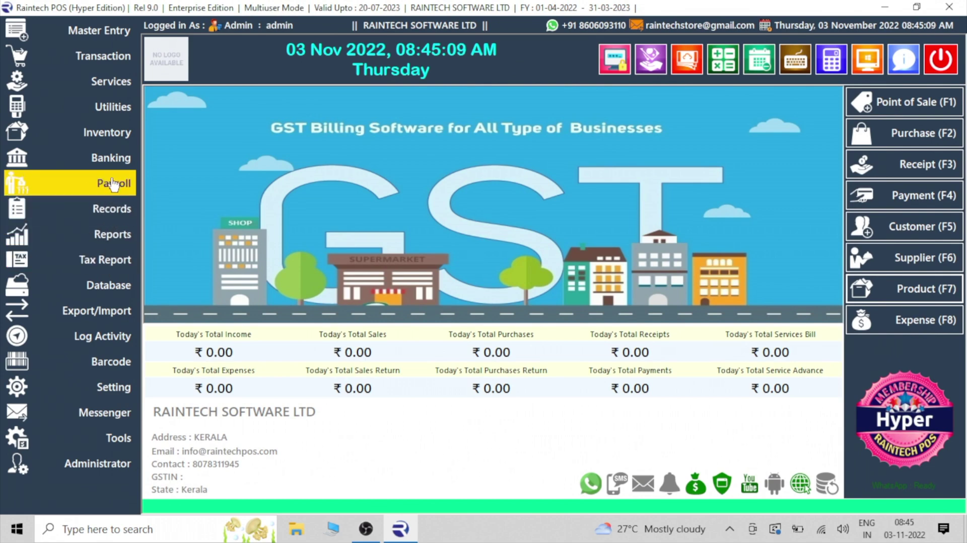
- Open the Stock In Hand record, show all stock, and look through the imported products' prices, taxes and available quantities
left_click(112, 218)
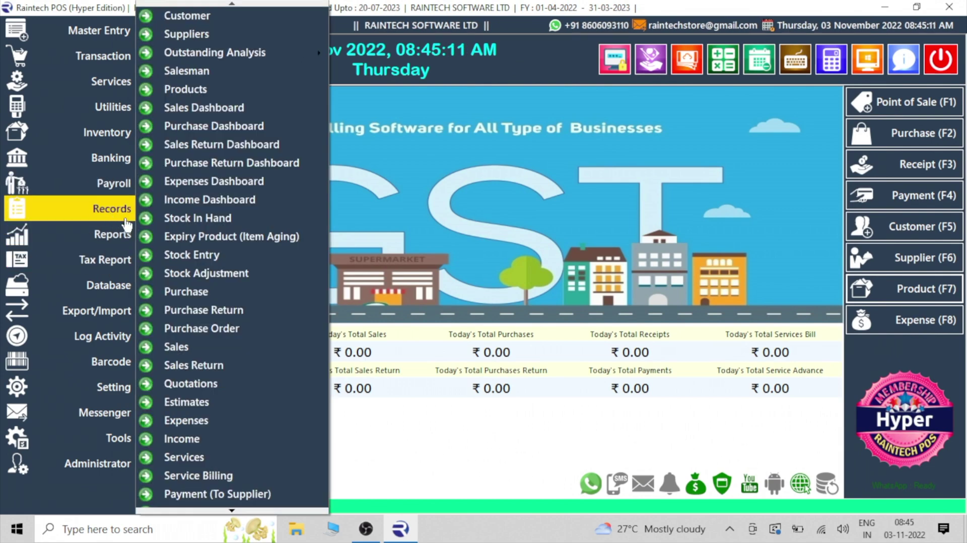
left_click(199, 217)
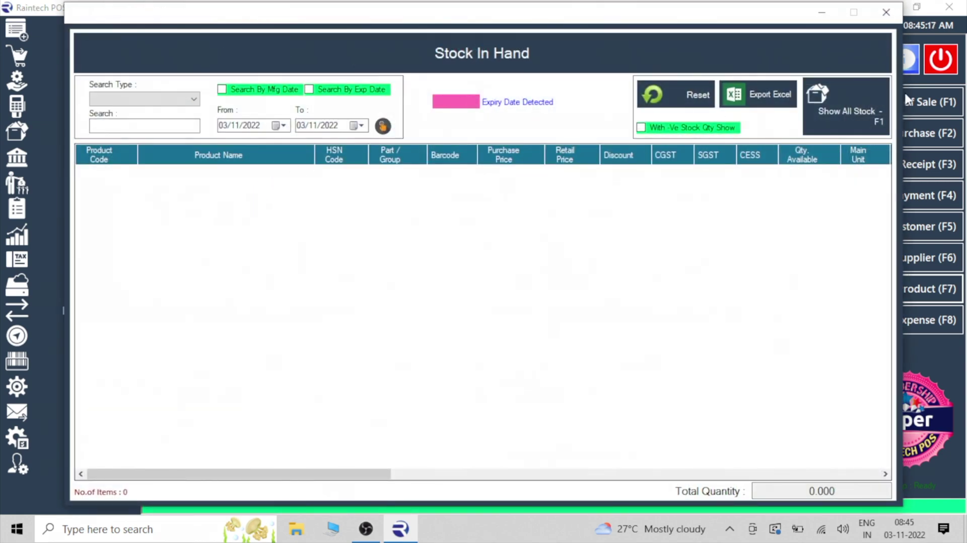
left_click(856, 109)
left_click(552, 317)
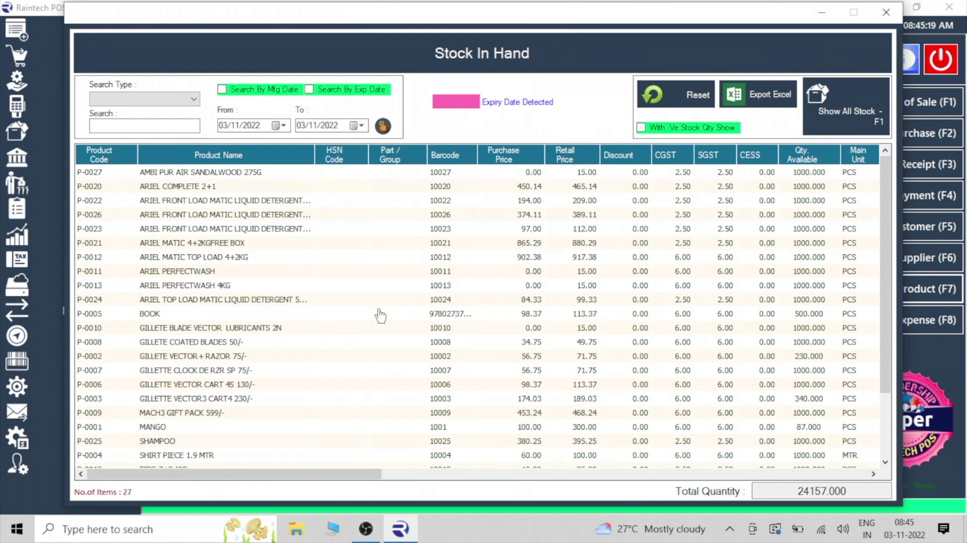
scroll(385, 309, "down", 2)
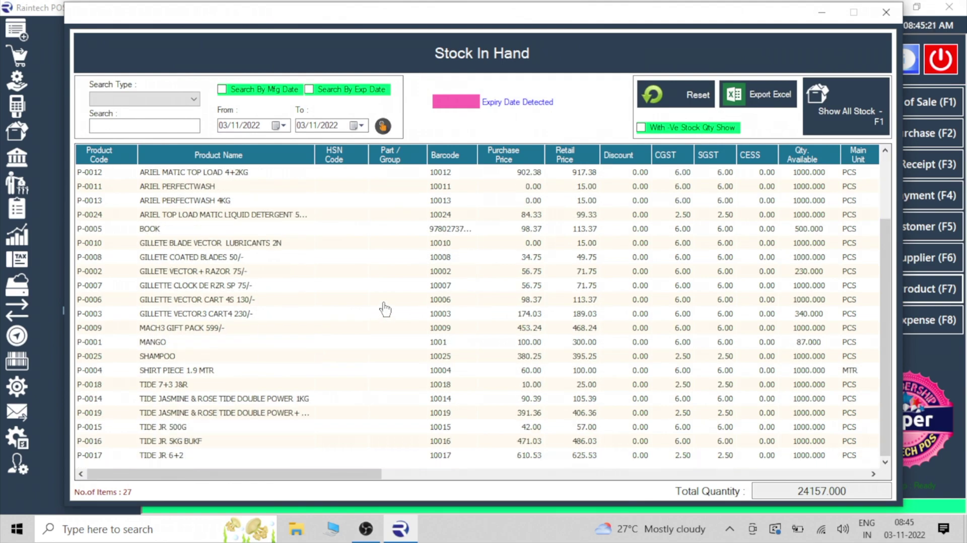
scroll(384, 308, "up", 2)
scroll(333, 313, "down", 2)
scroll(612, 276, "up", 2)
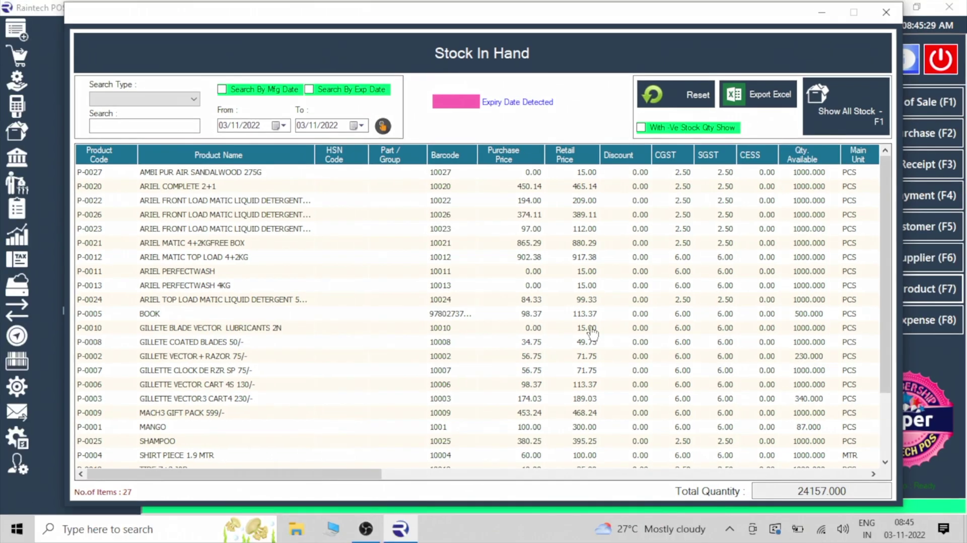
scroll(587, 332, "down", 1)
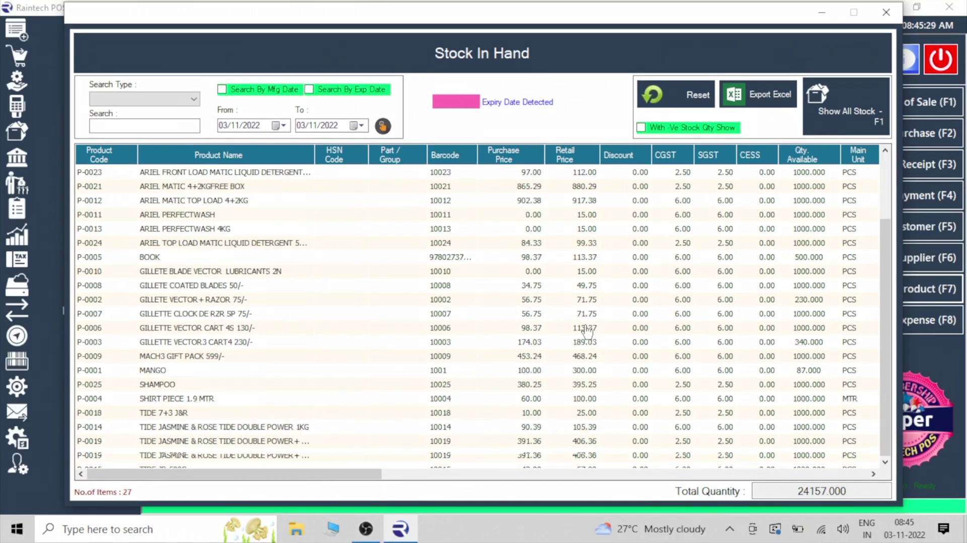
scroll(587, 332, "down", 1)
scroll(586, 330, "up", 2)
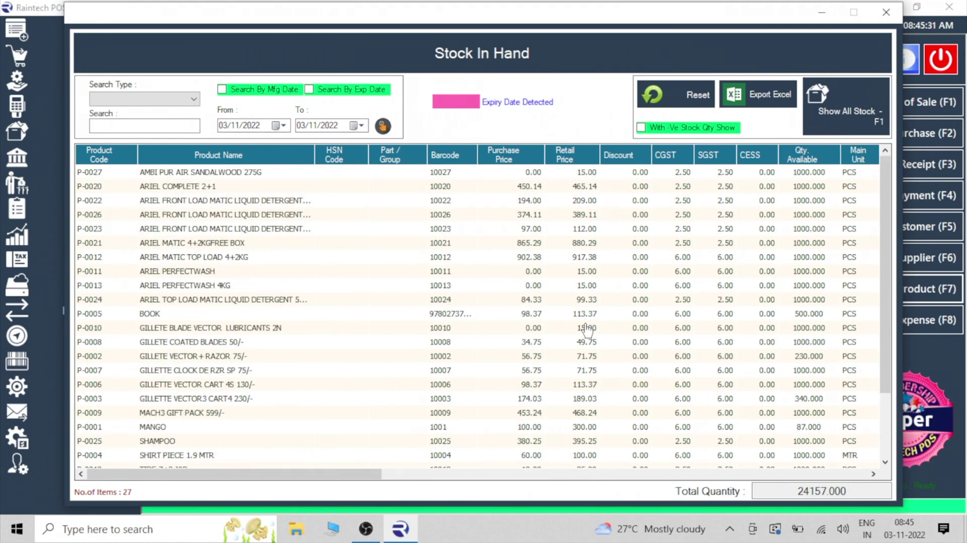
- Inspect the BOOK row's further columns and the SHIRT PIECE 1.9 MTR row's barcode and prices, and close Stock In Hand
left_click(180, 316)
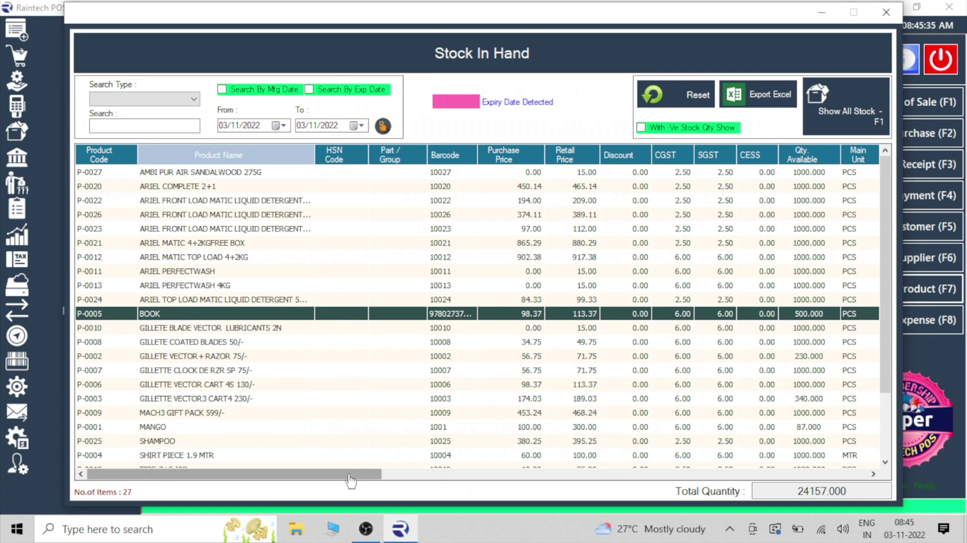
left_click_drag(341, 476, 881, 459)
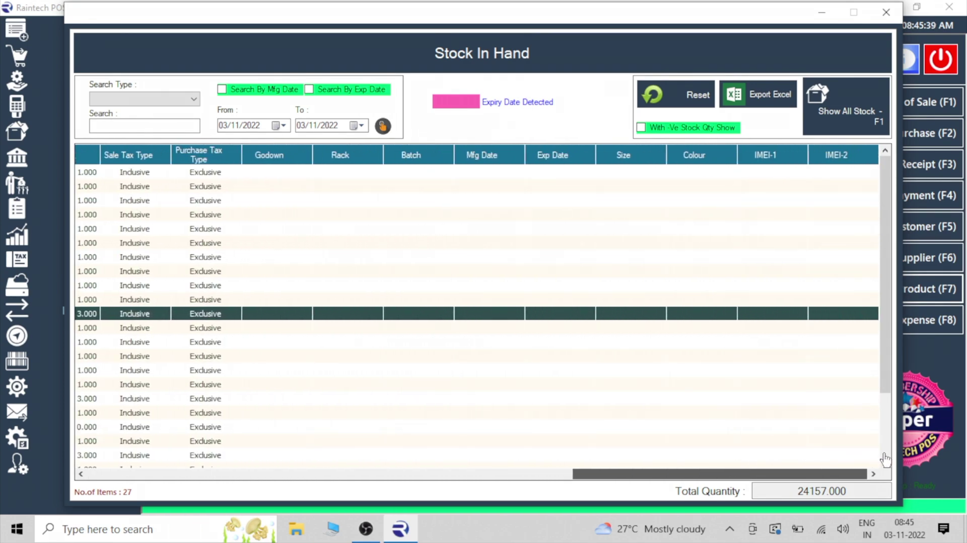
scroll(781, 374, "down", 2)
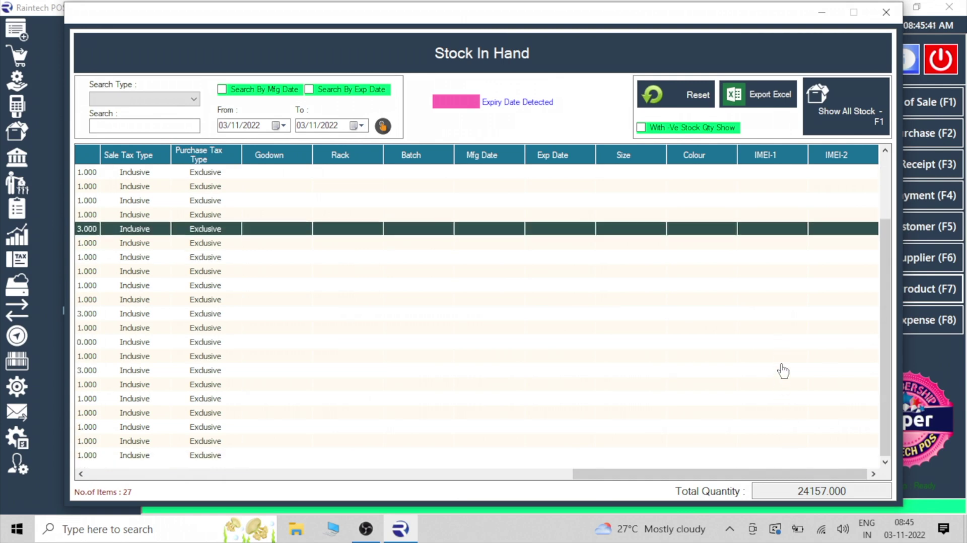
scroll(783, 371, "up", 2)
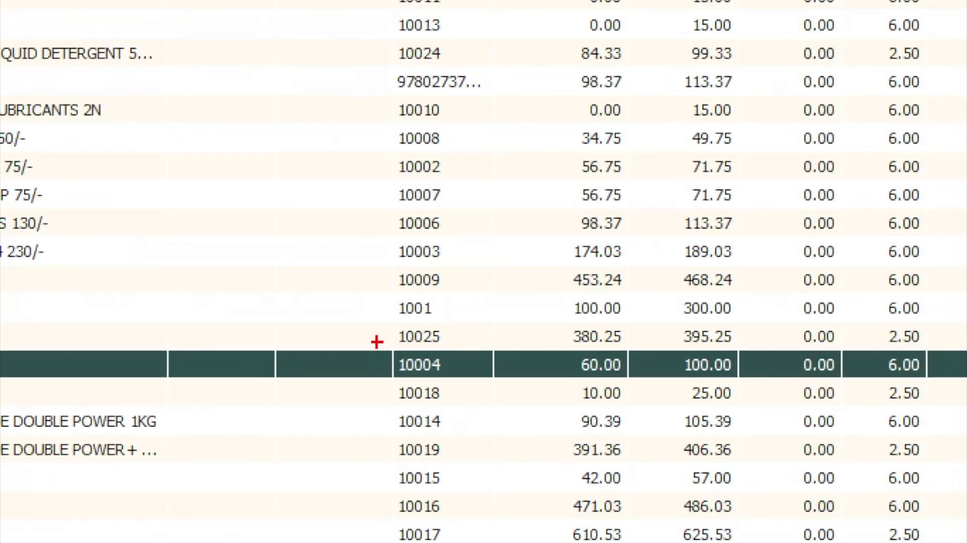
mouse_move(412, 359)
left_mouse_down()
mouse_move(496, 383)
mouse_move(755, 396)
mouse_move(773, 394)
mouse_move(773, 385)
left_mouse_up()
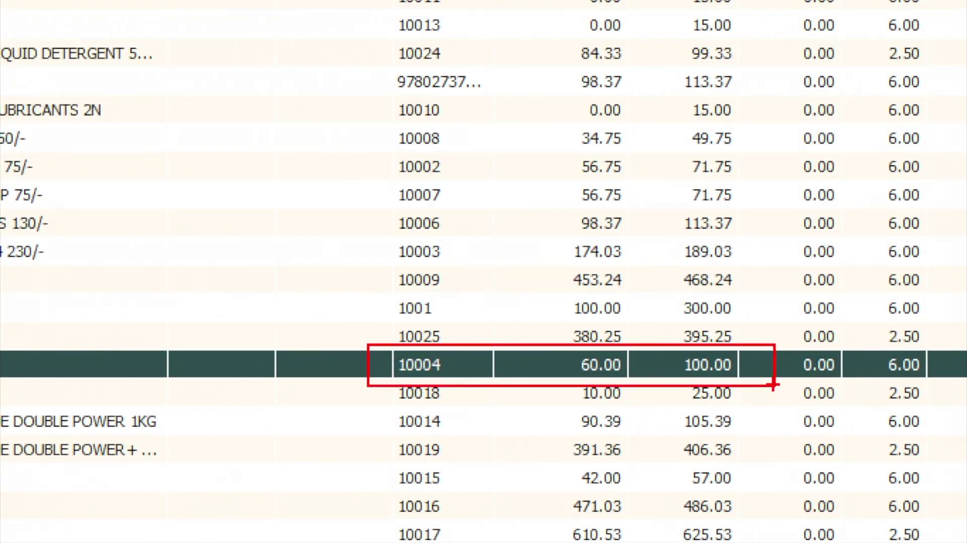
key("Escape")
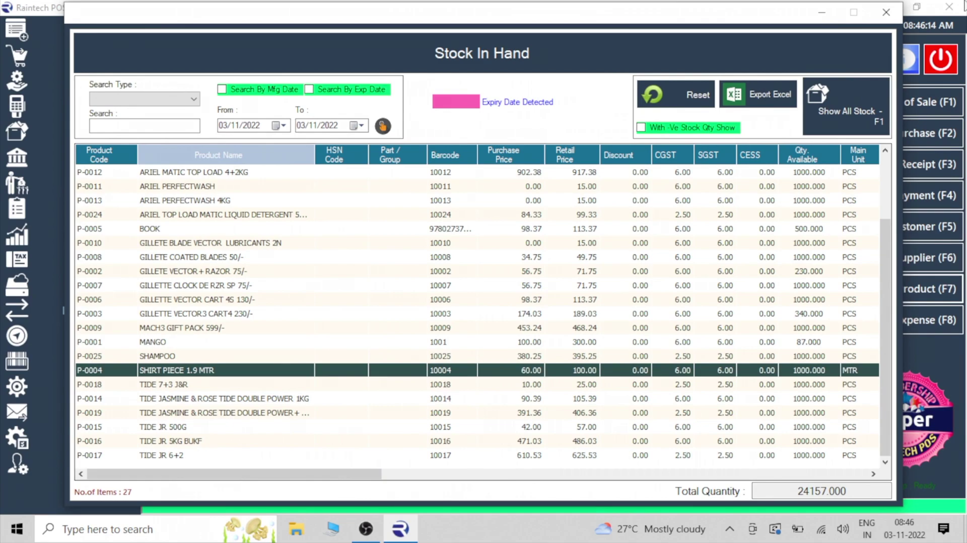
left_click(885, 12)
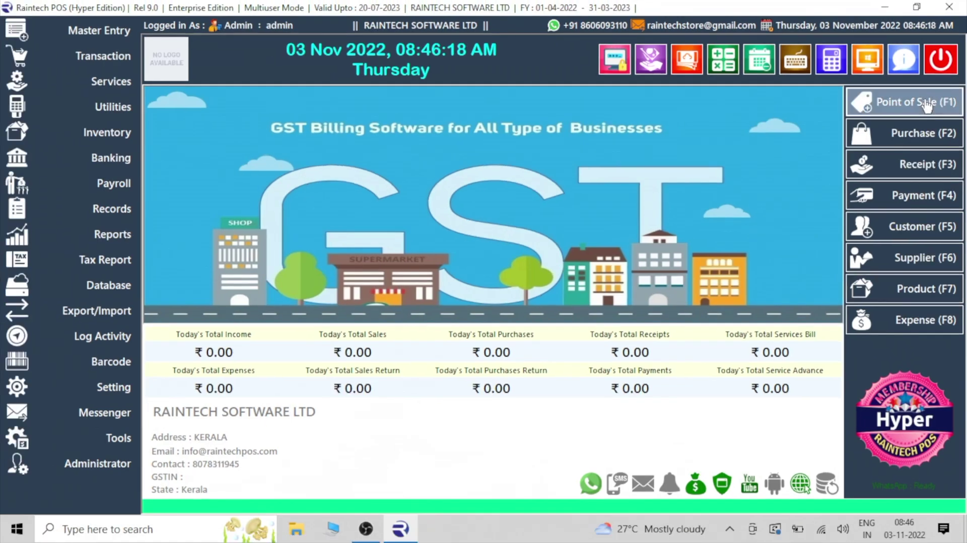
- Open a Point of Sale bill in POS mode for the Cash customer and add the item with barcode 10004
left_click(925, 102)
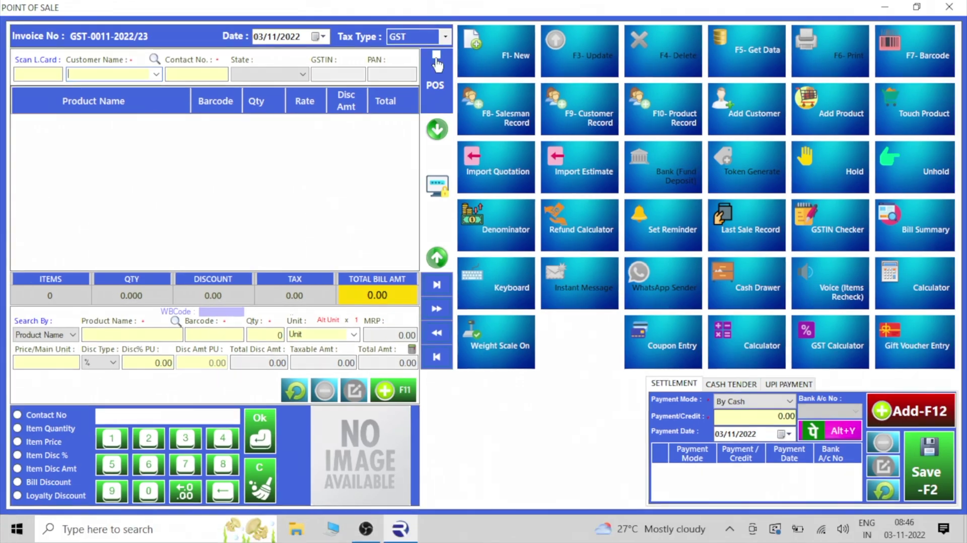
left_click(425, 85)
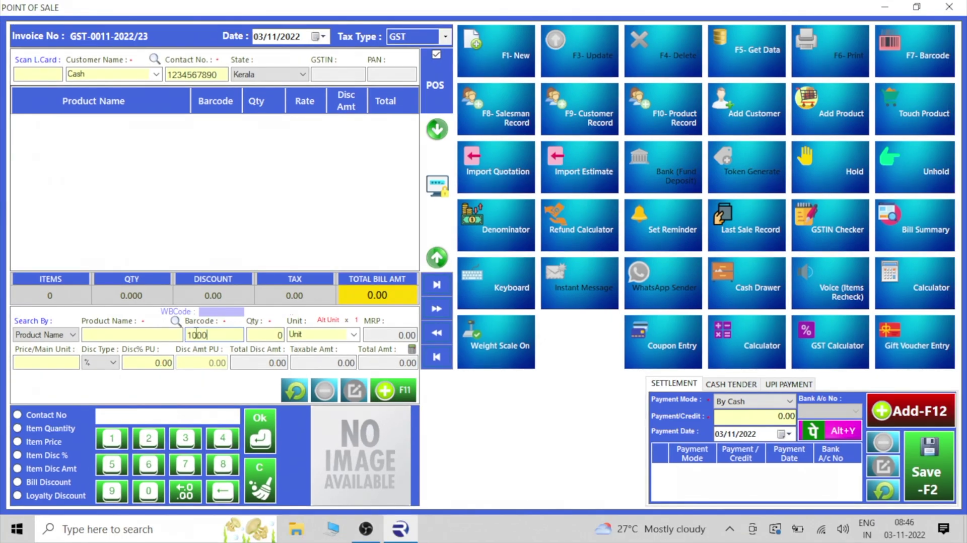
key("Return")
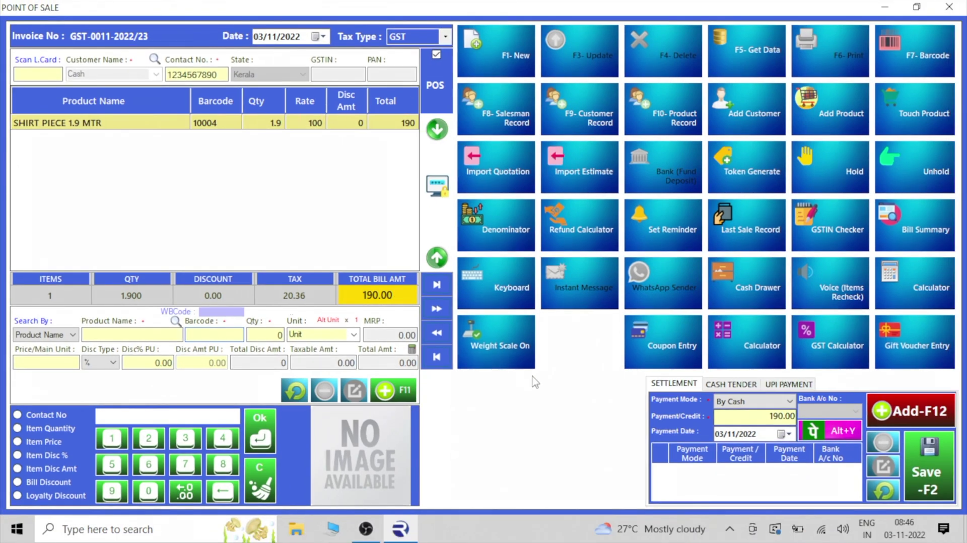
- Add a By Cash payment of 190.00, save the invoice, and open its print preview
left_click(879, 418)
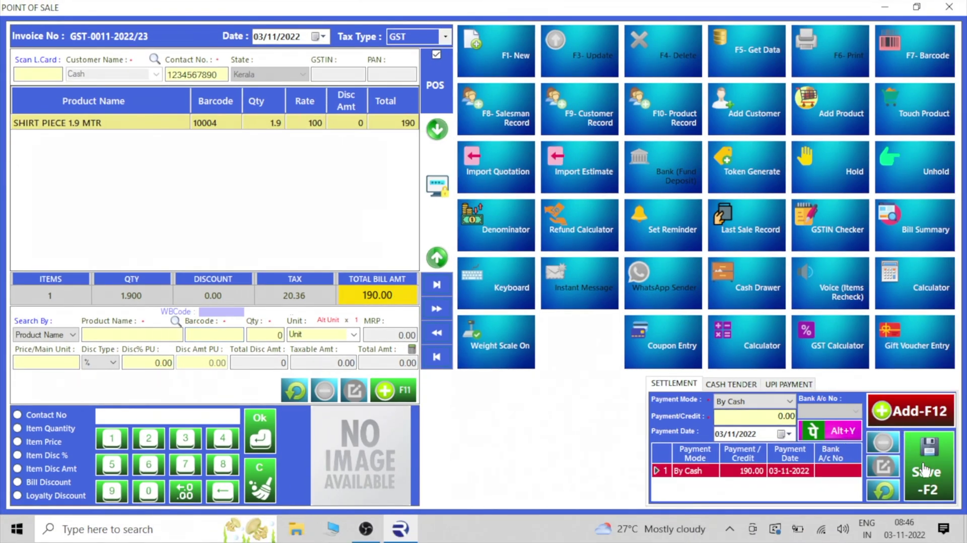
key("F2")
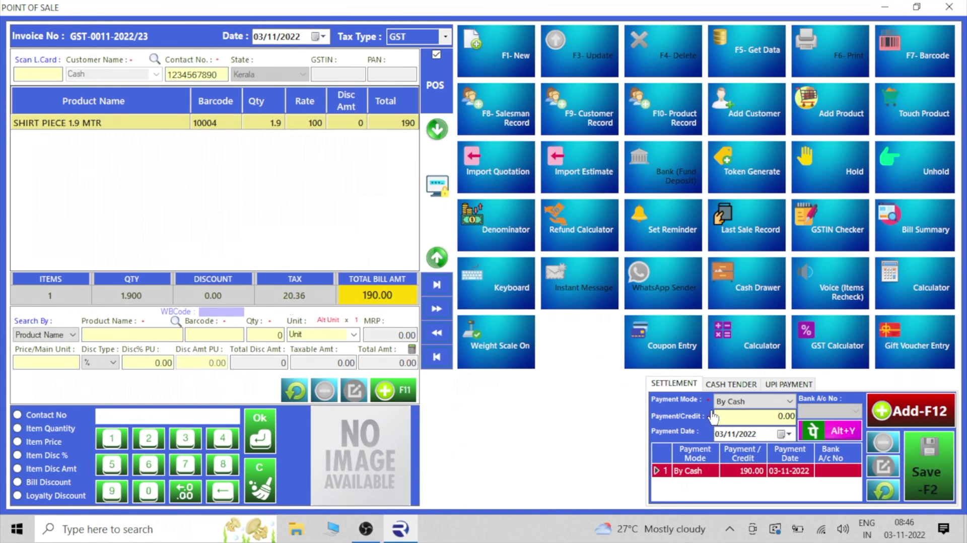
left_click(499, 316)
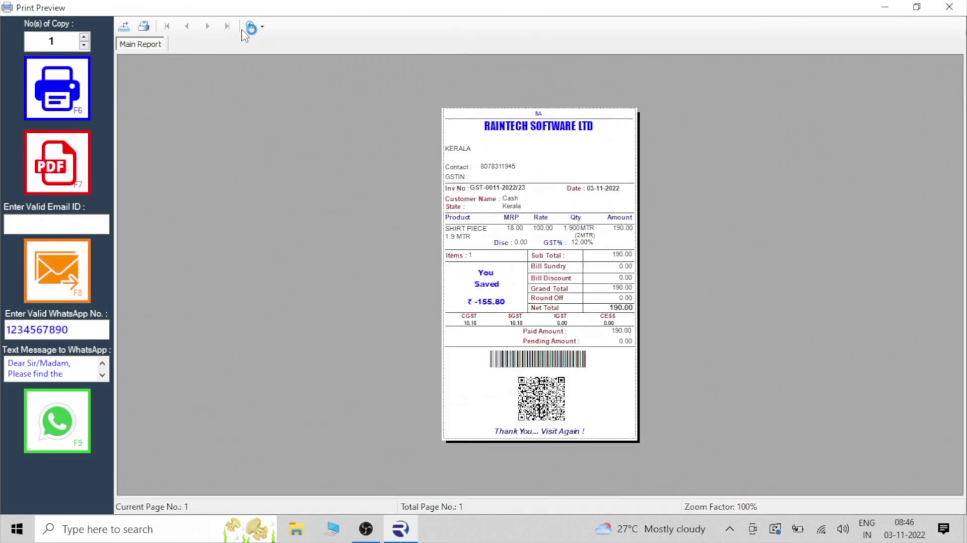
- Enlarge the receipt preview and examine the rate, quantity and amount of SHIRT PIECE 1.9 MTR
left_click(252, 25)
left_click(278, 90)
scroll(611, 286, "down", 3)
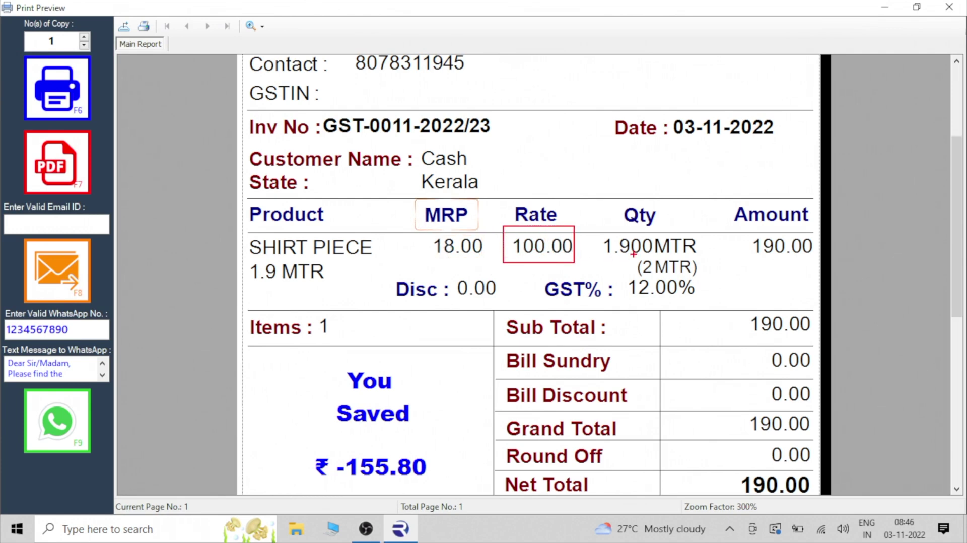
left_click_drag(727, 232, 808, 265)
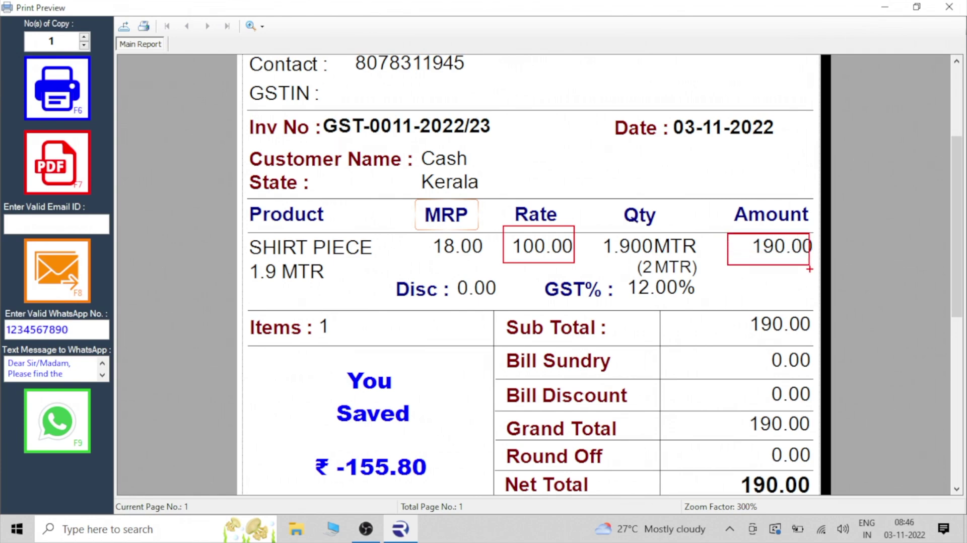
key("Escape")
key("Escape")
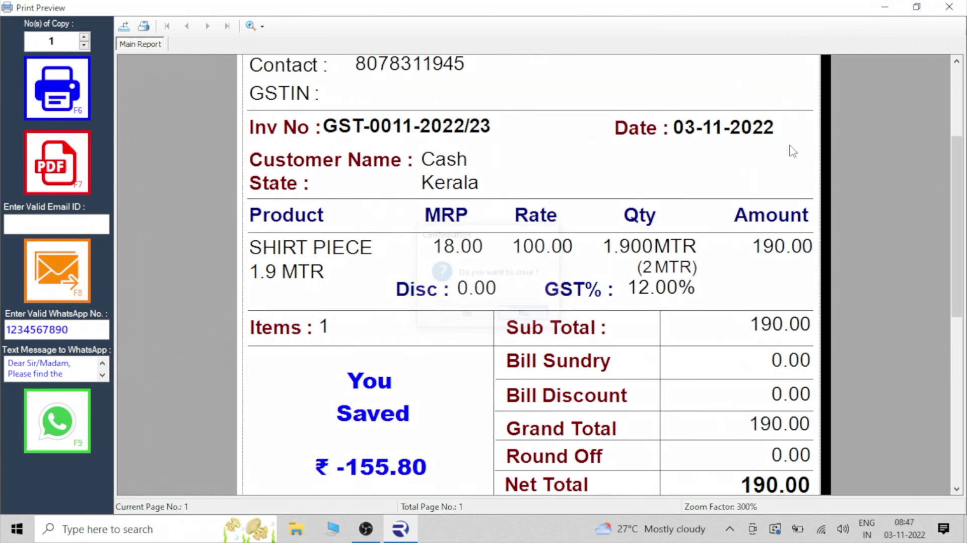